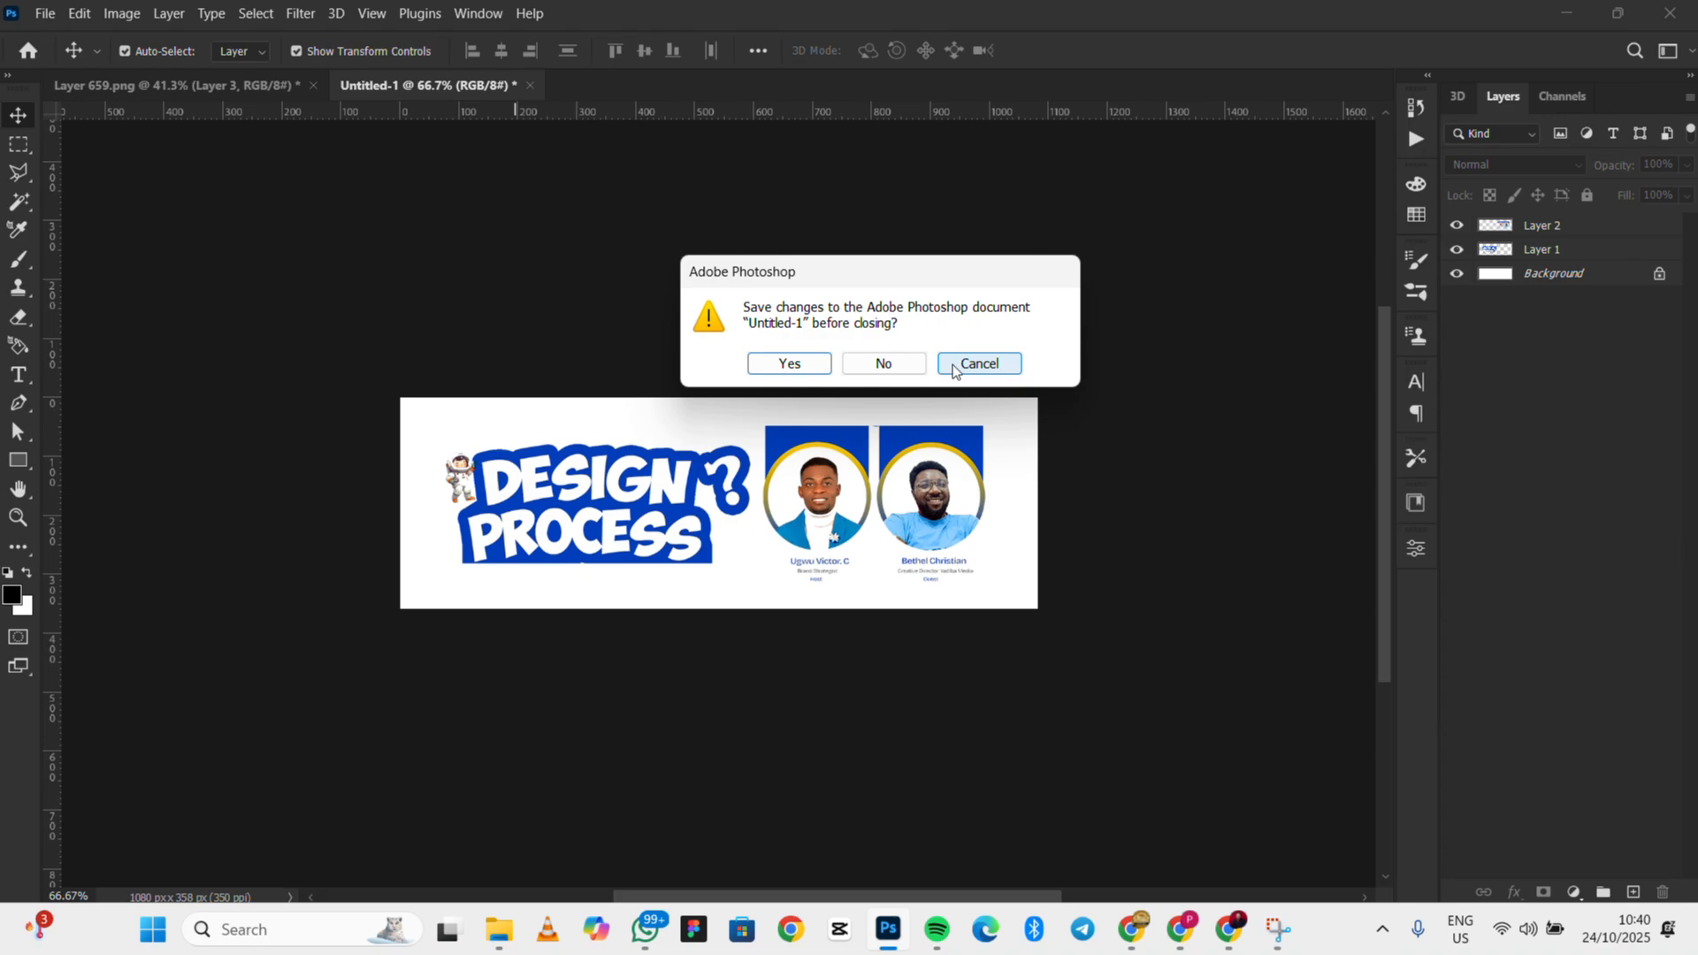
Keep the open document and create a new 1080 x 1350 px document at 350 ppi with a white background and artboards off
click(979, 365)
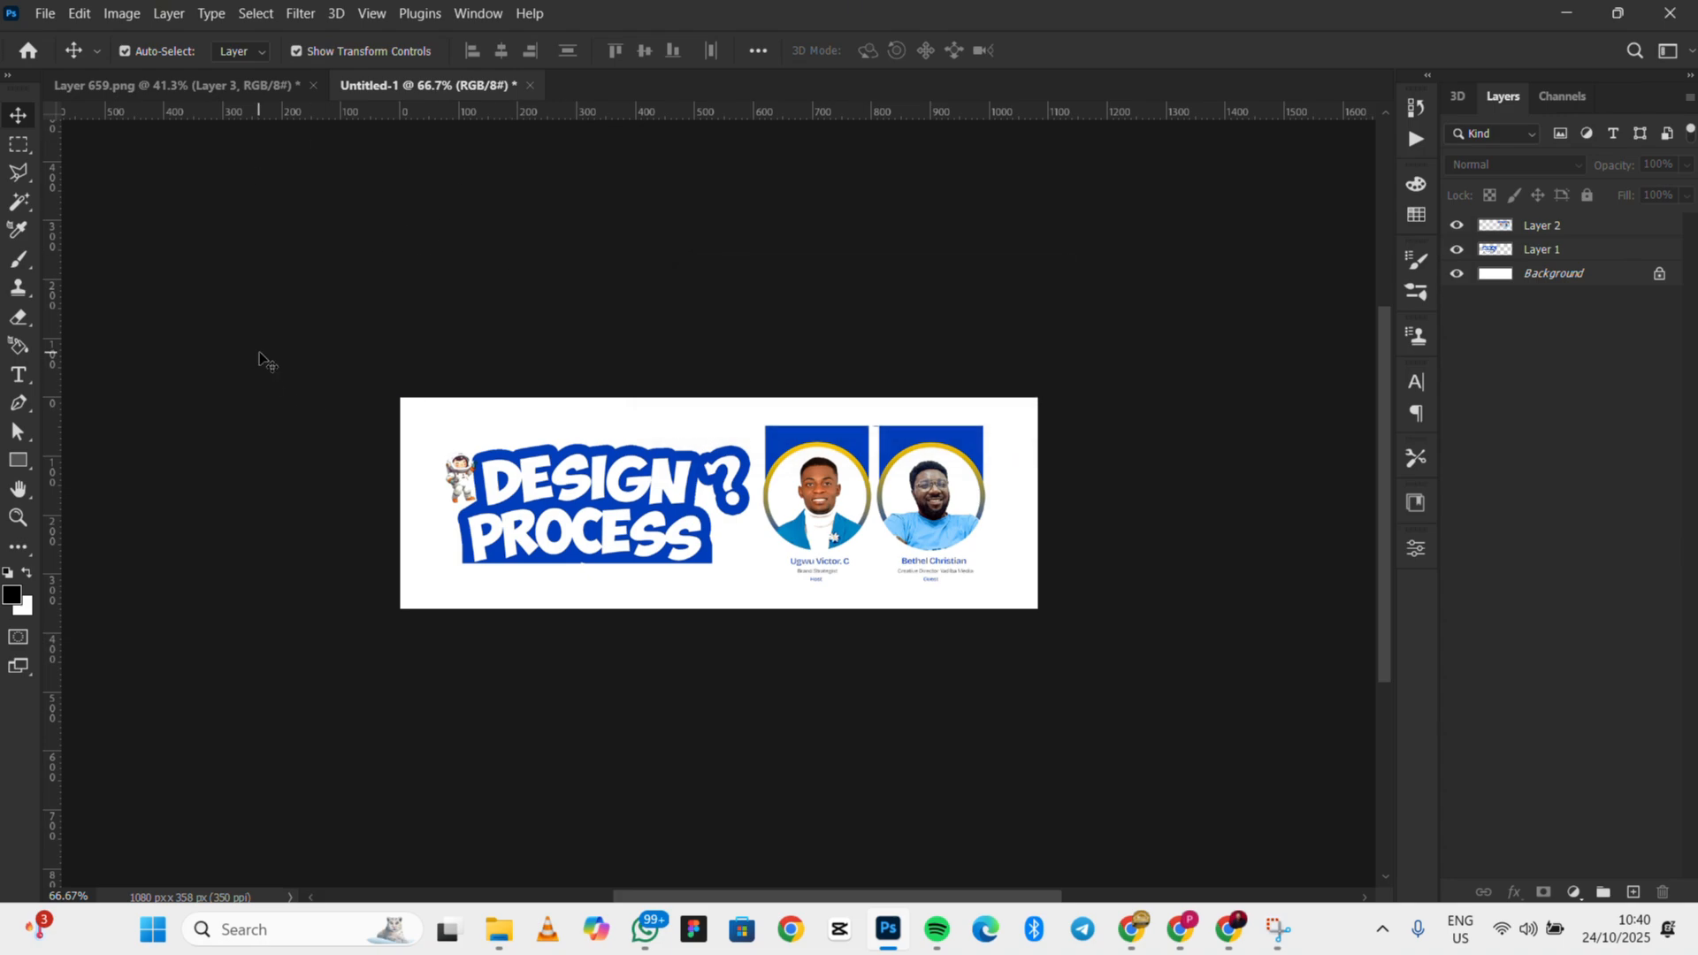
click(46, 14)
click(61, 29)
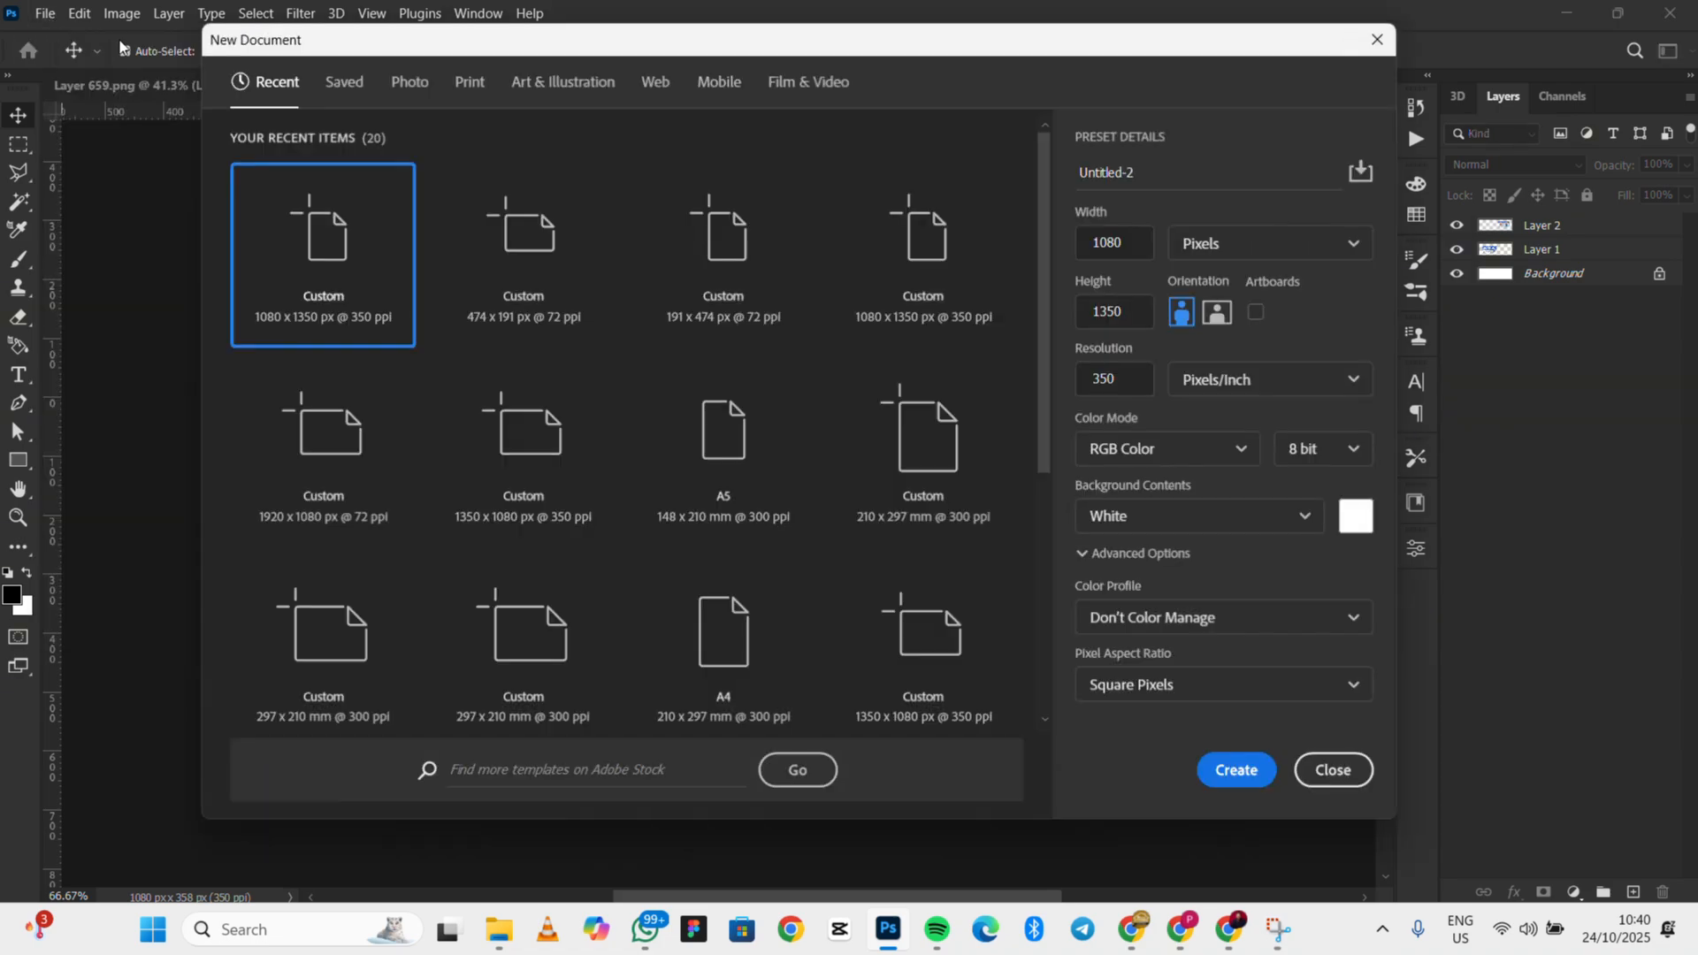
click(882, 308)
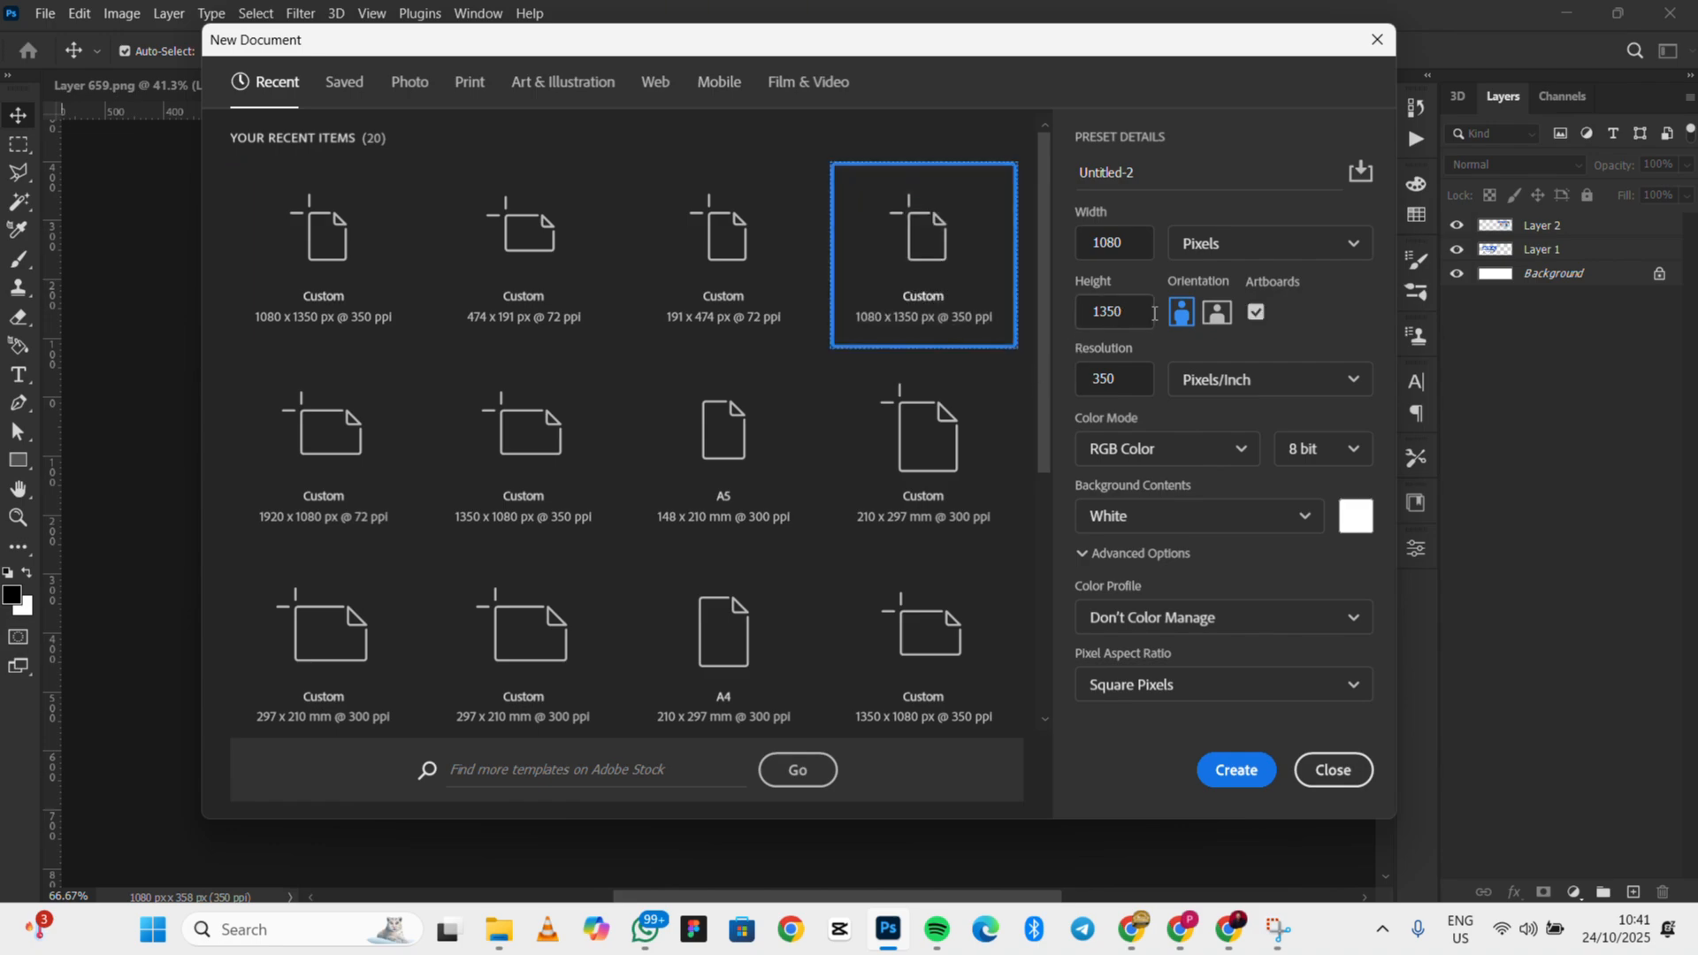
click(1256, 311)
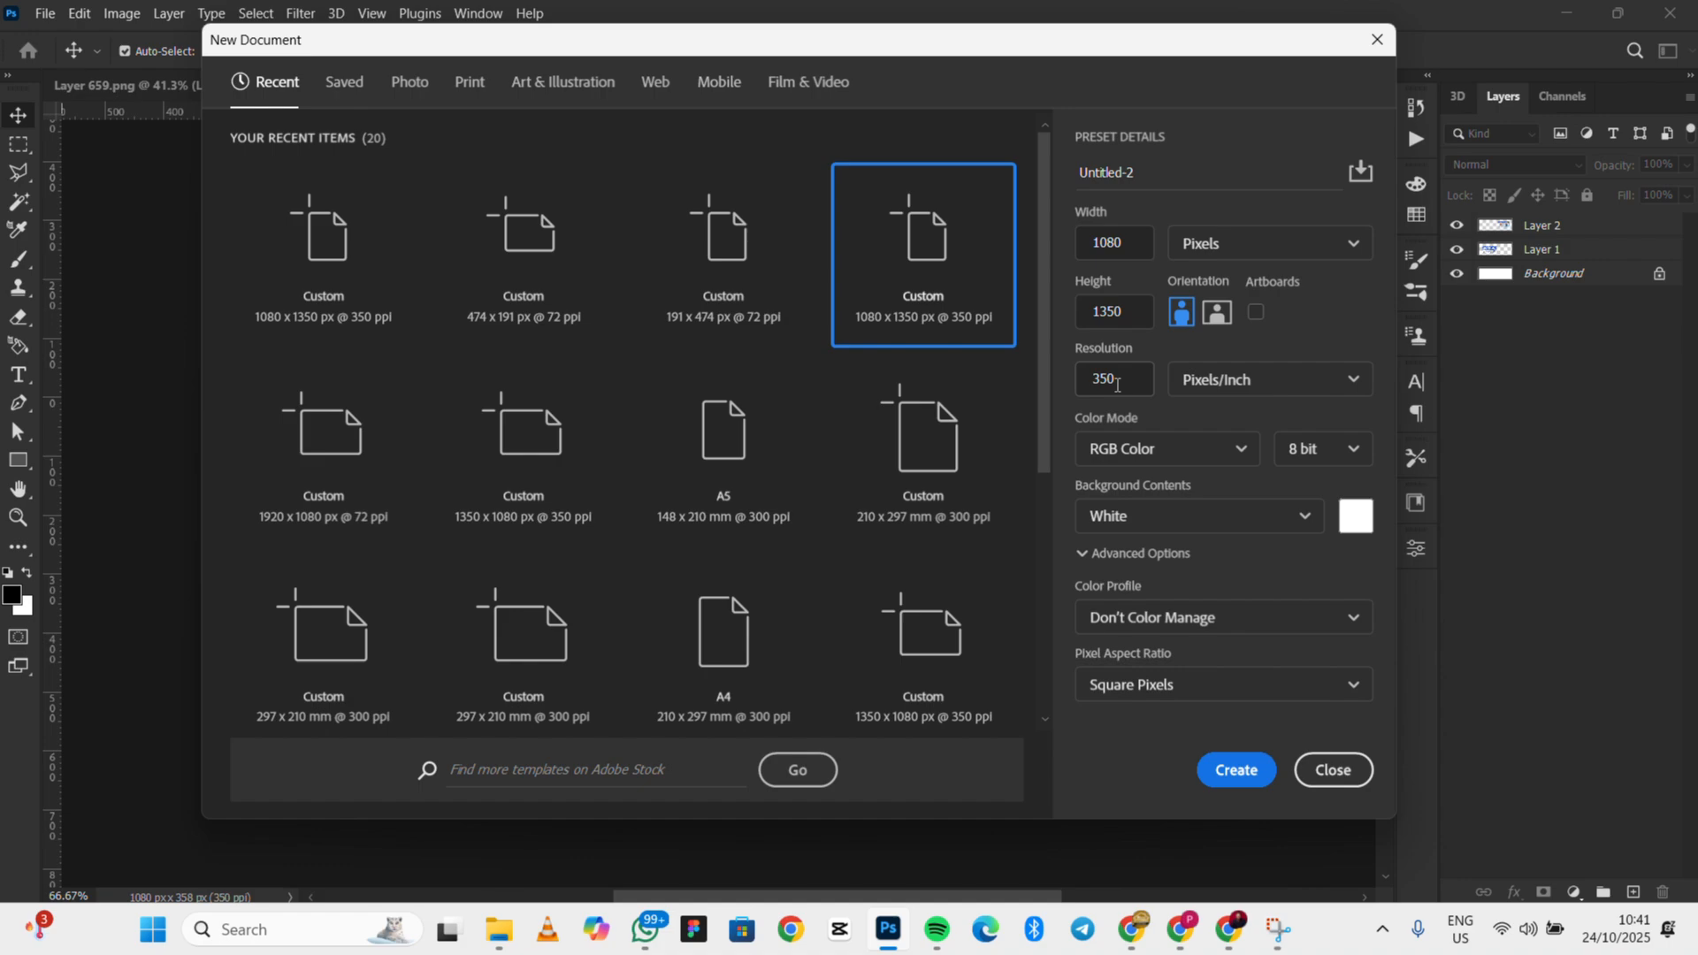
click(1234, 771)
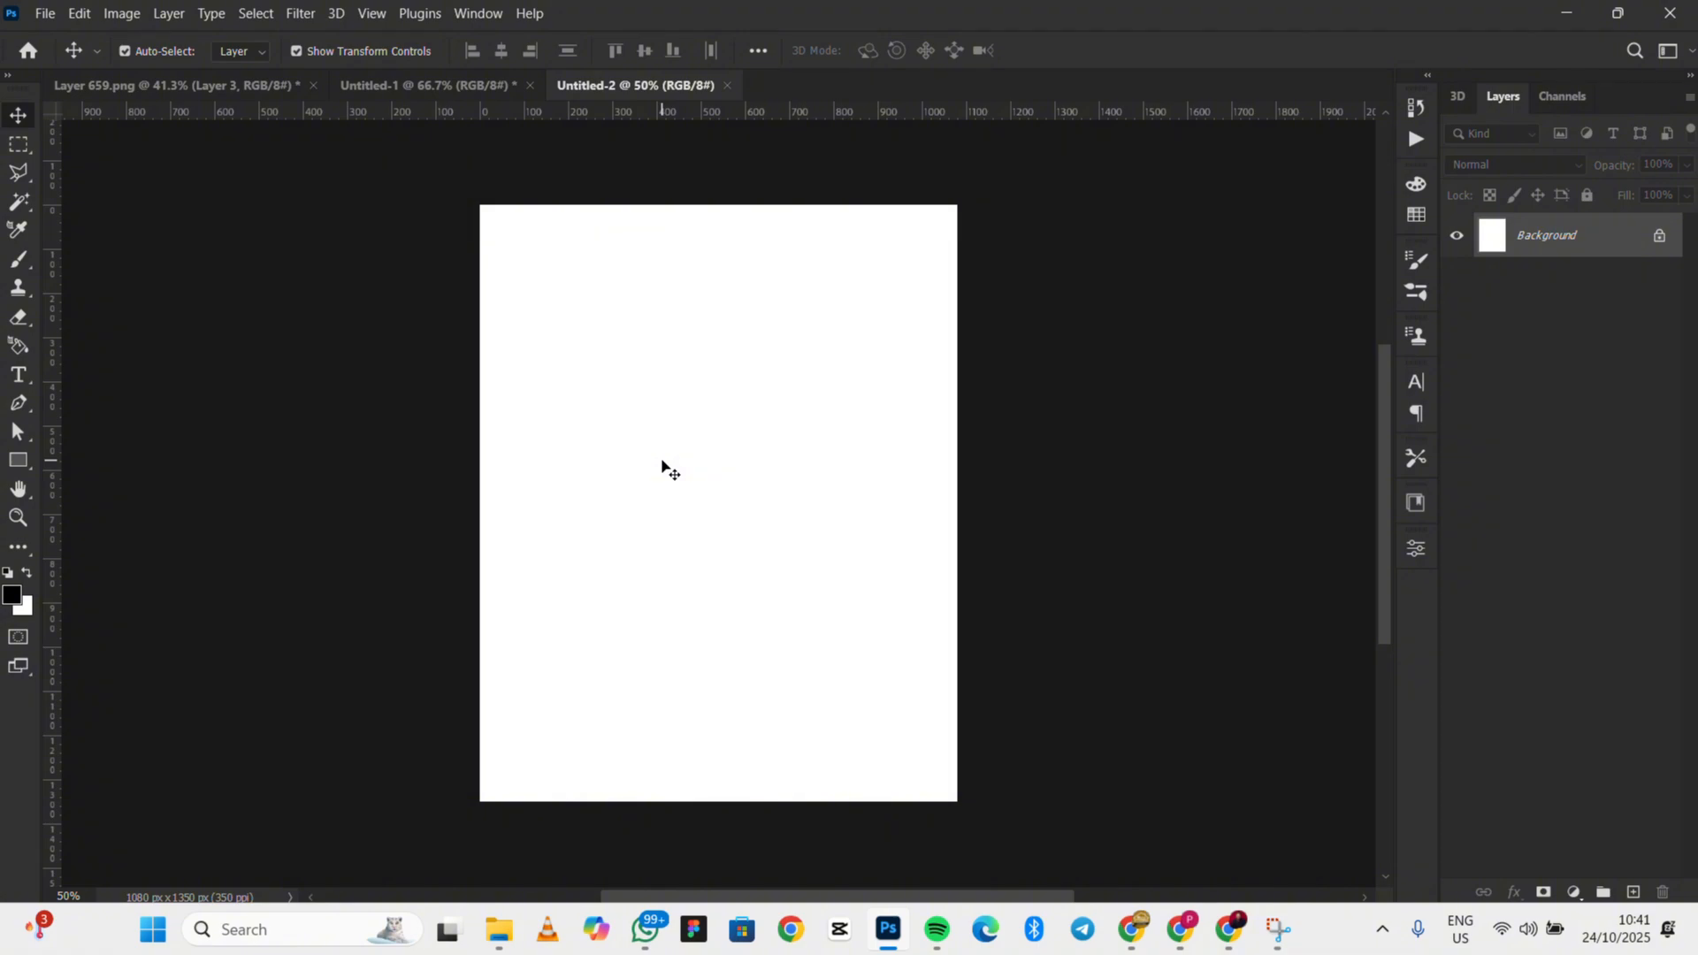
Place the stage performance photo 491862793 and the studio portrait 489350720 from the Downloads folder into the new document
click(501, 930)
click(458, 396)
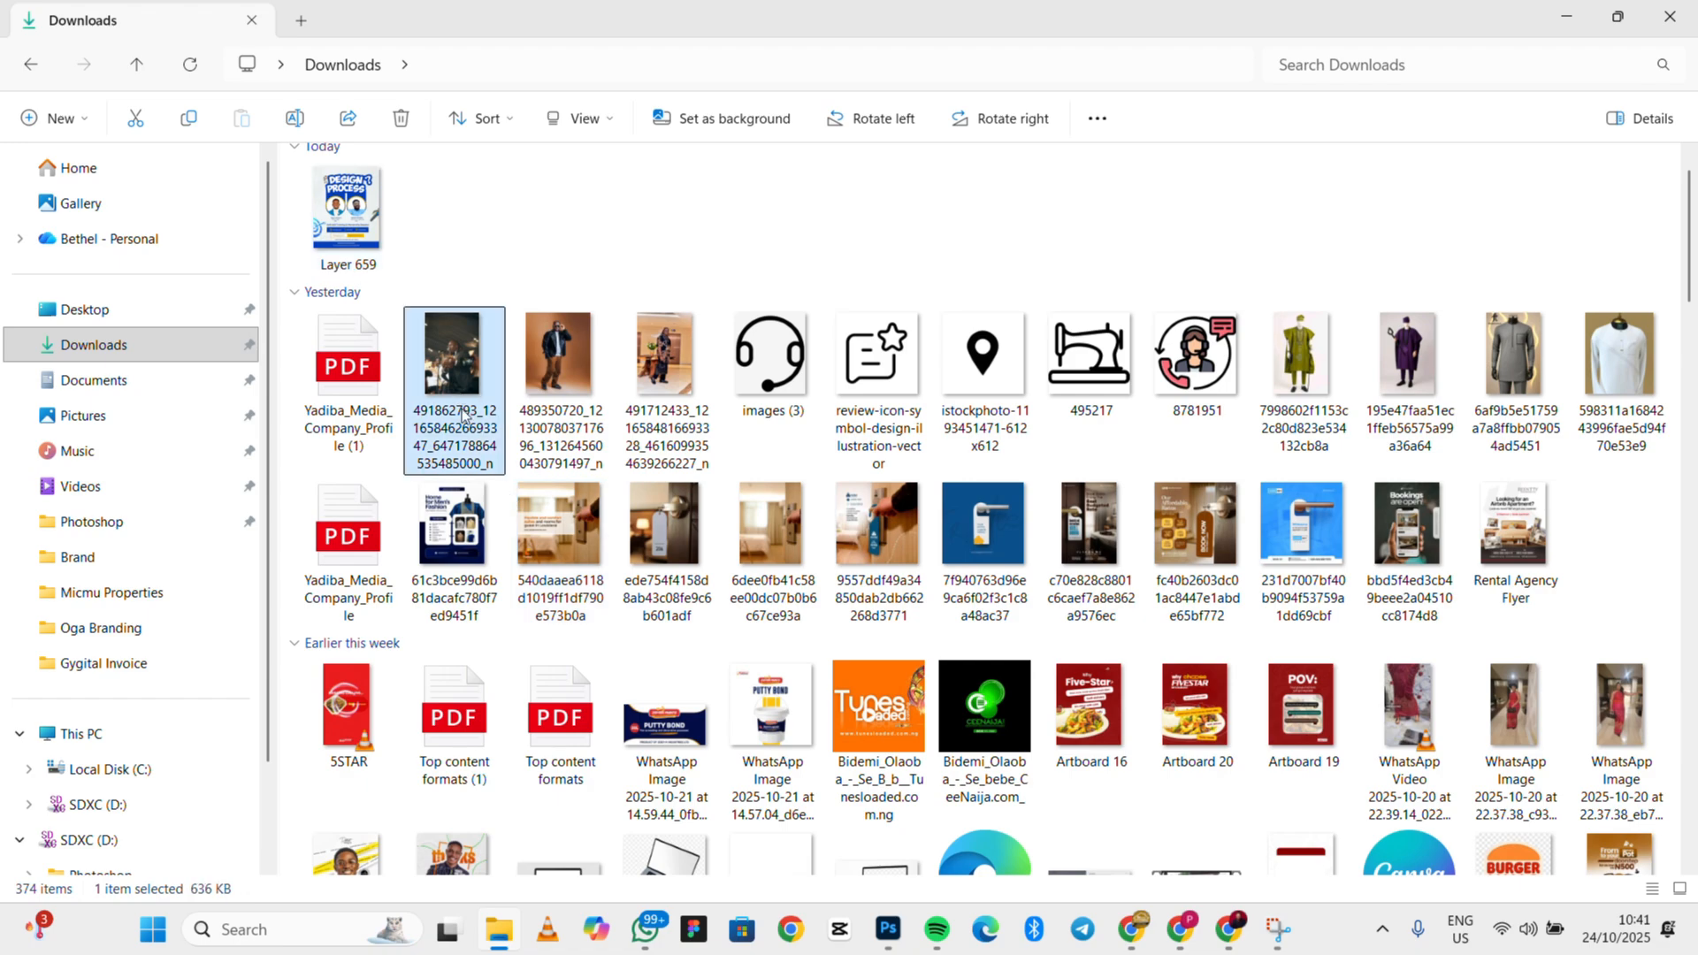
ctrl+click(543, 351)
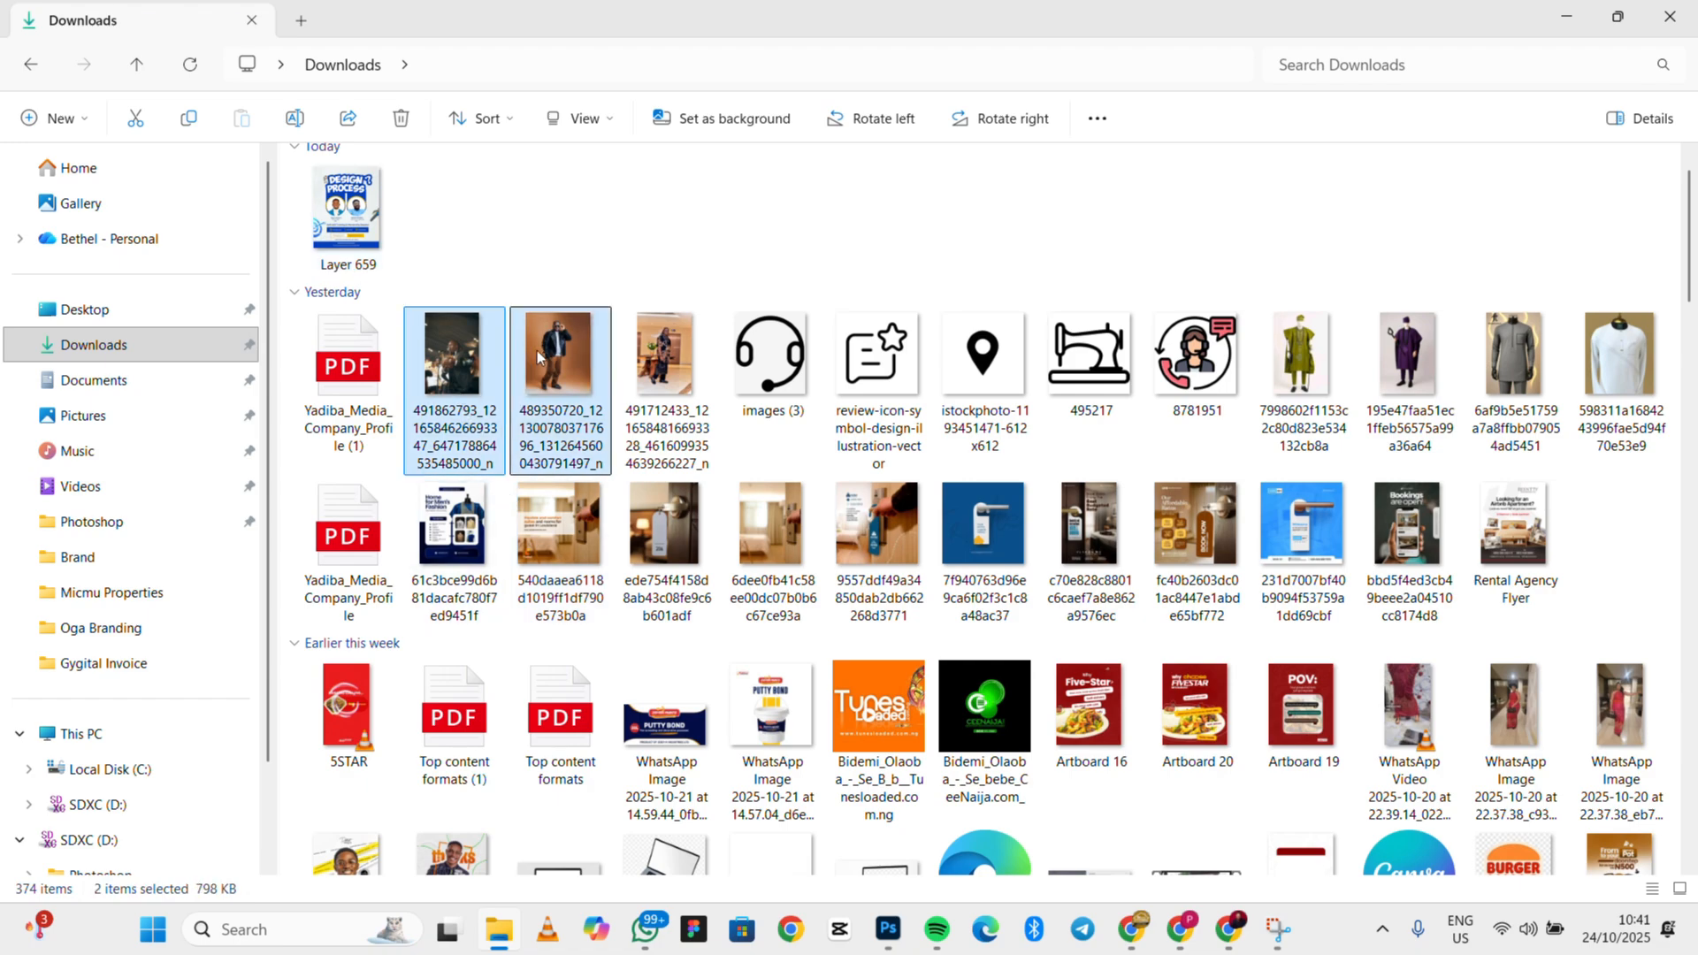
drag(537, 357, 743, 613)
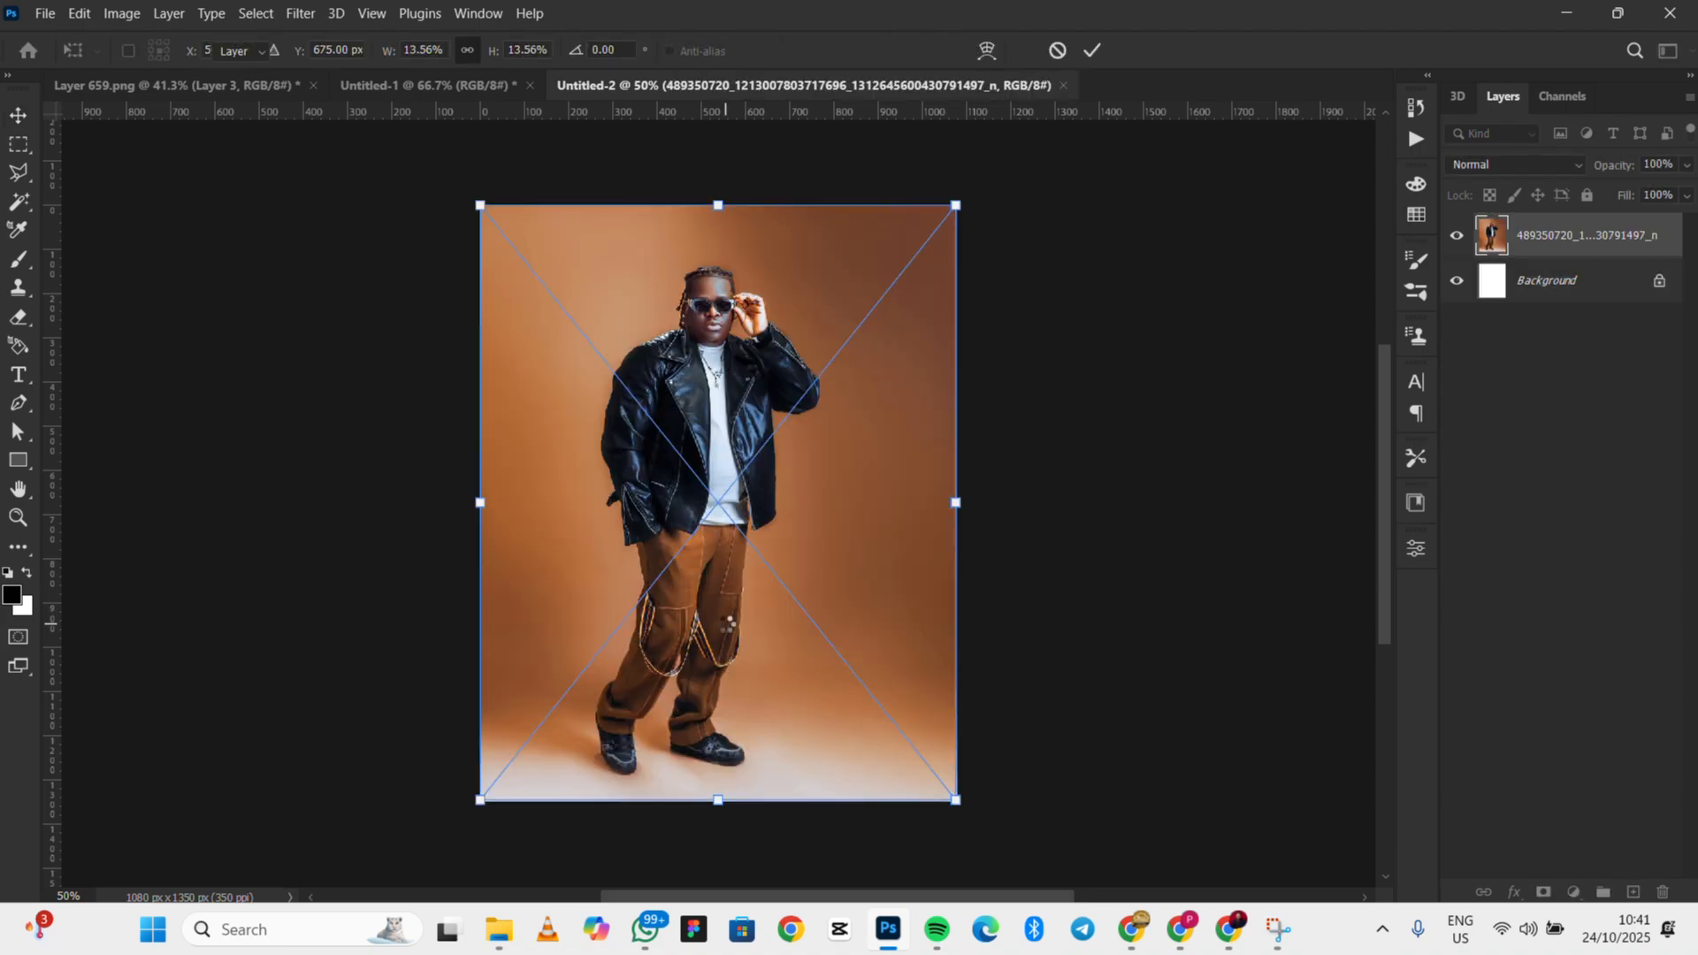
key(Return)
key(Return)
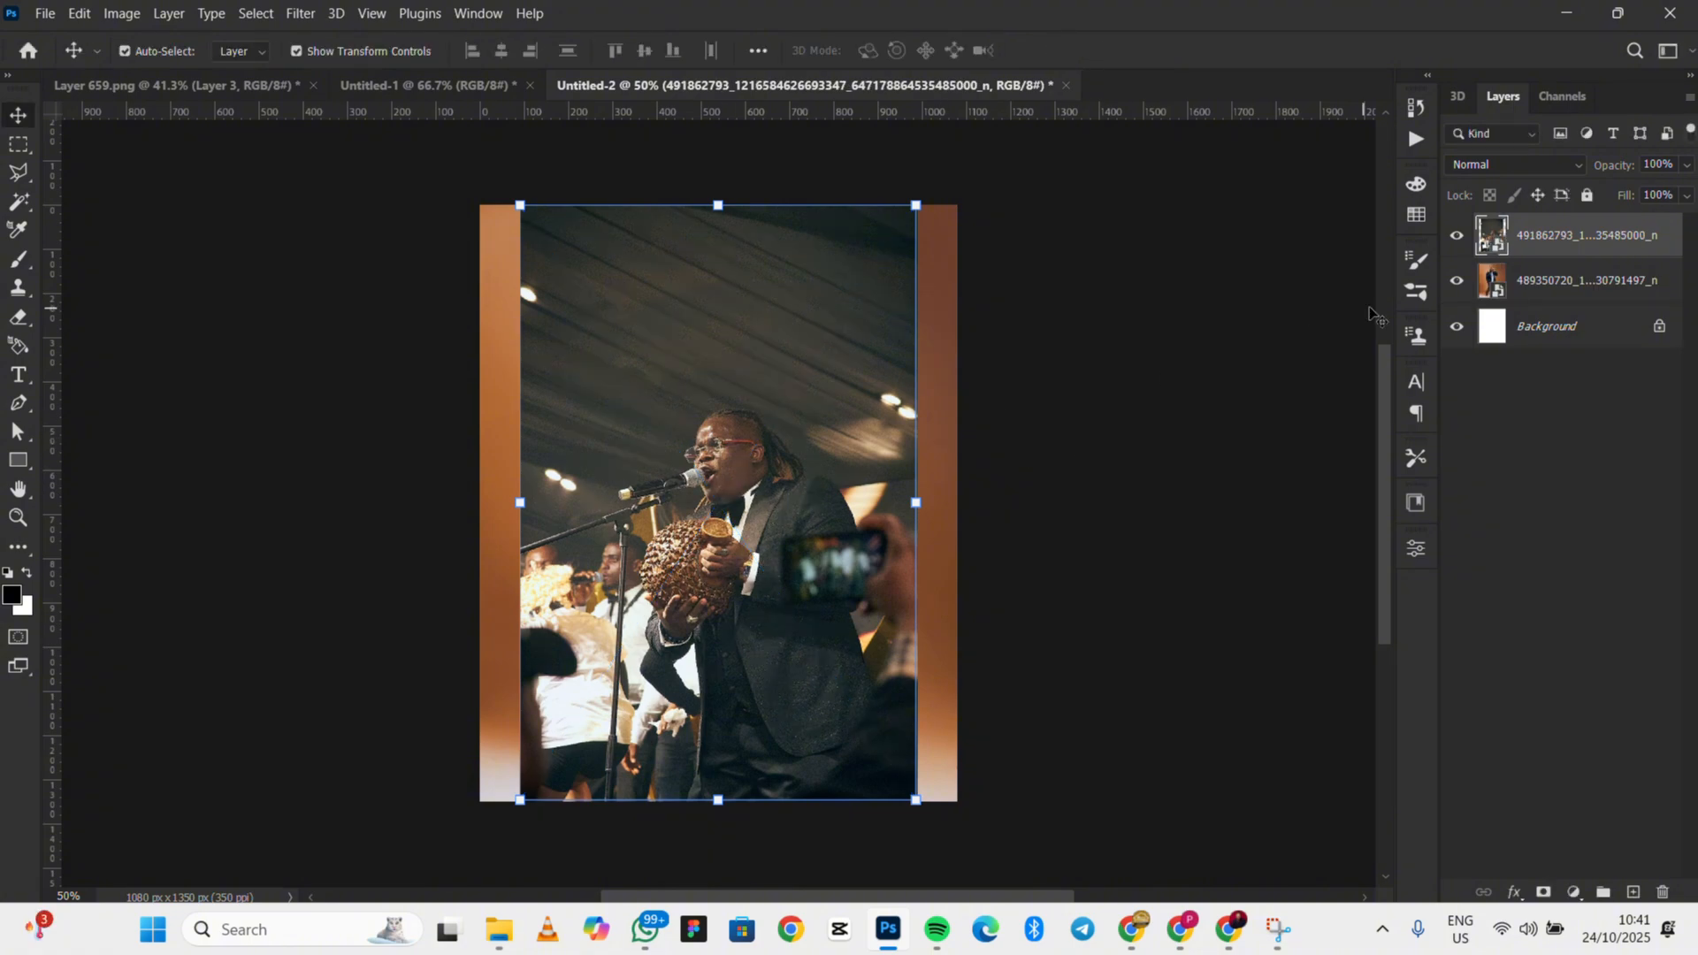
Hide the studio portrait layer, keeping the stage performance photo visible
click(1458, 237)
click(1456, 281)
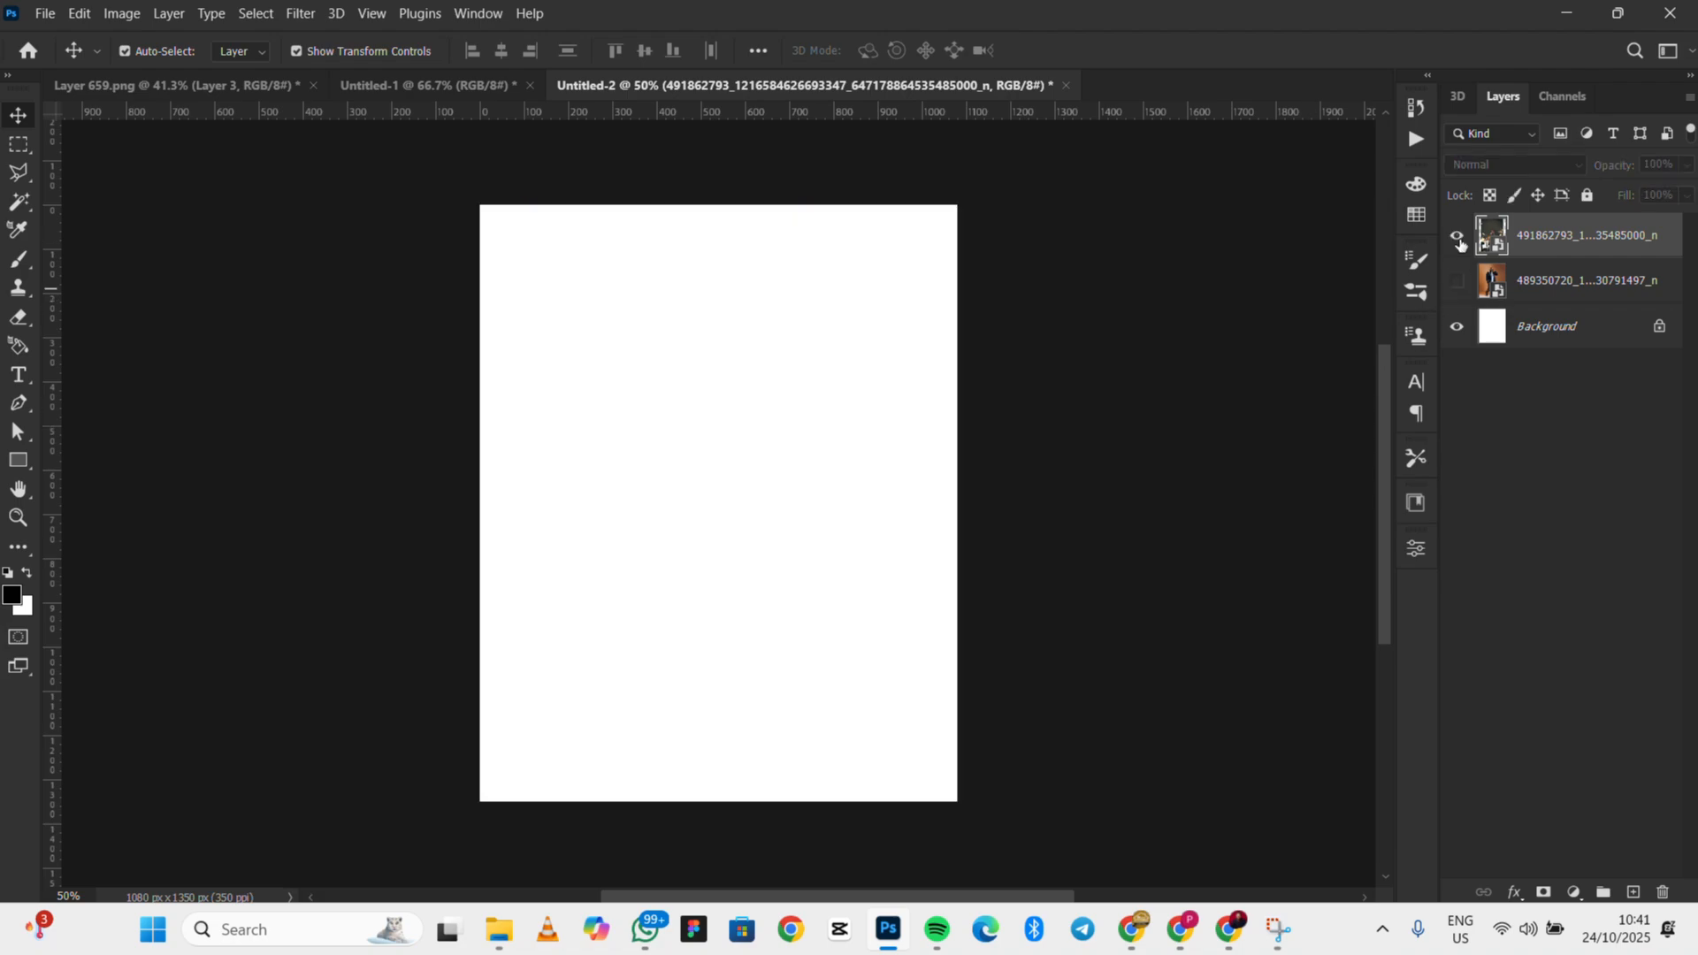
click(1458, 237)
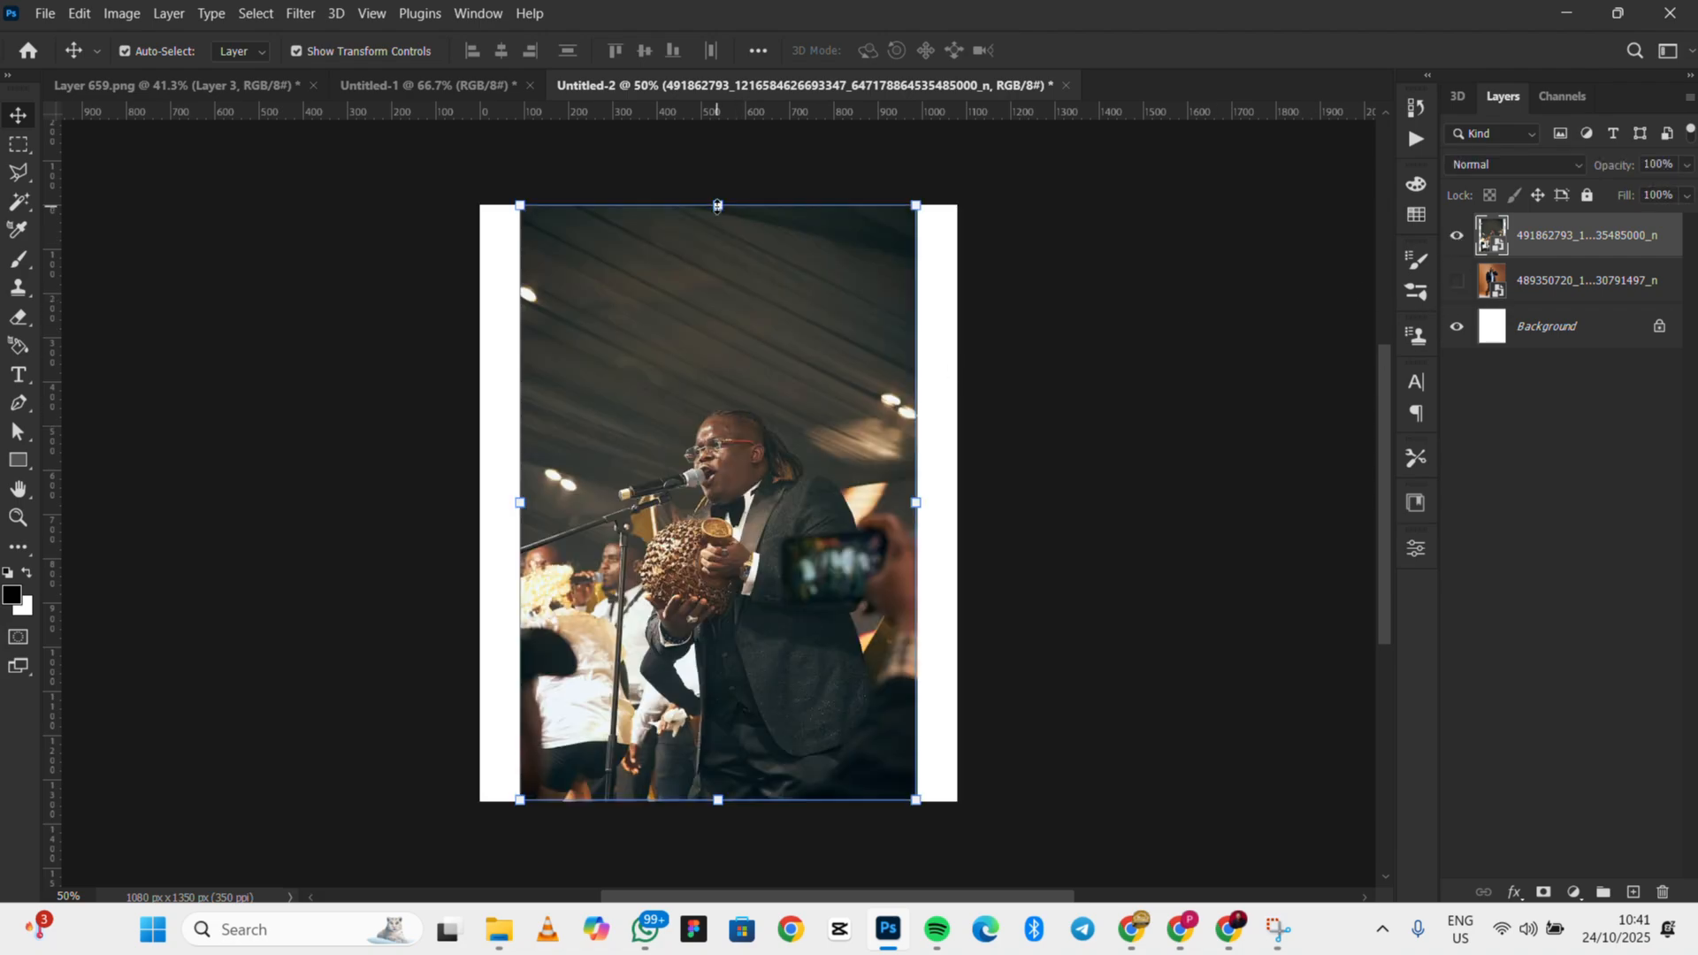
Scale the stage performance photo to about 17% so it covers the whole canvas, framing the singer
drag(717, 206, 752, 120)
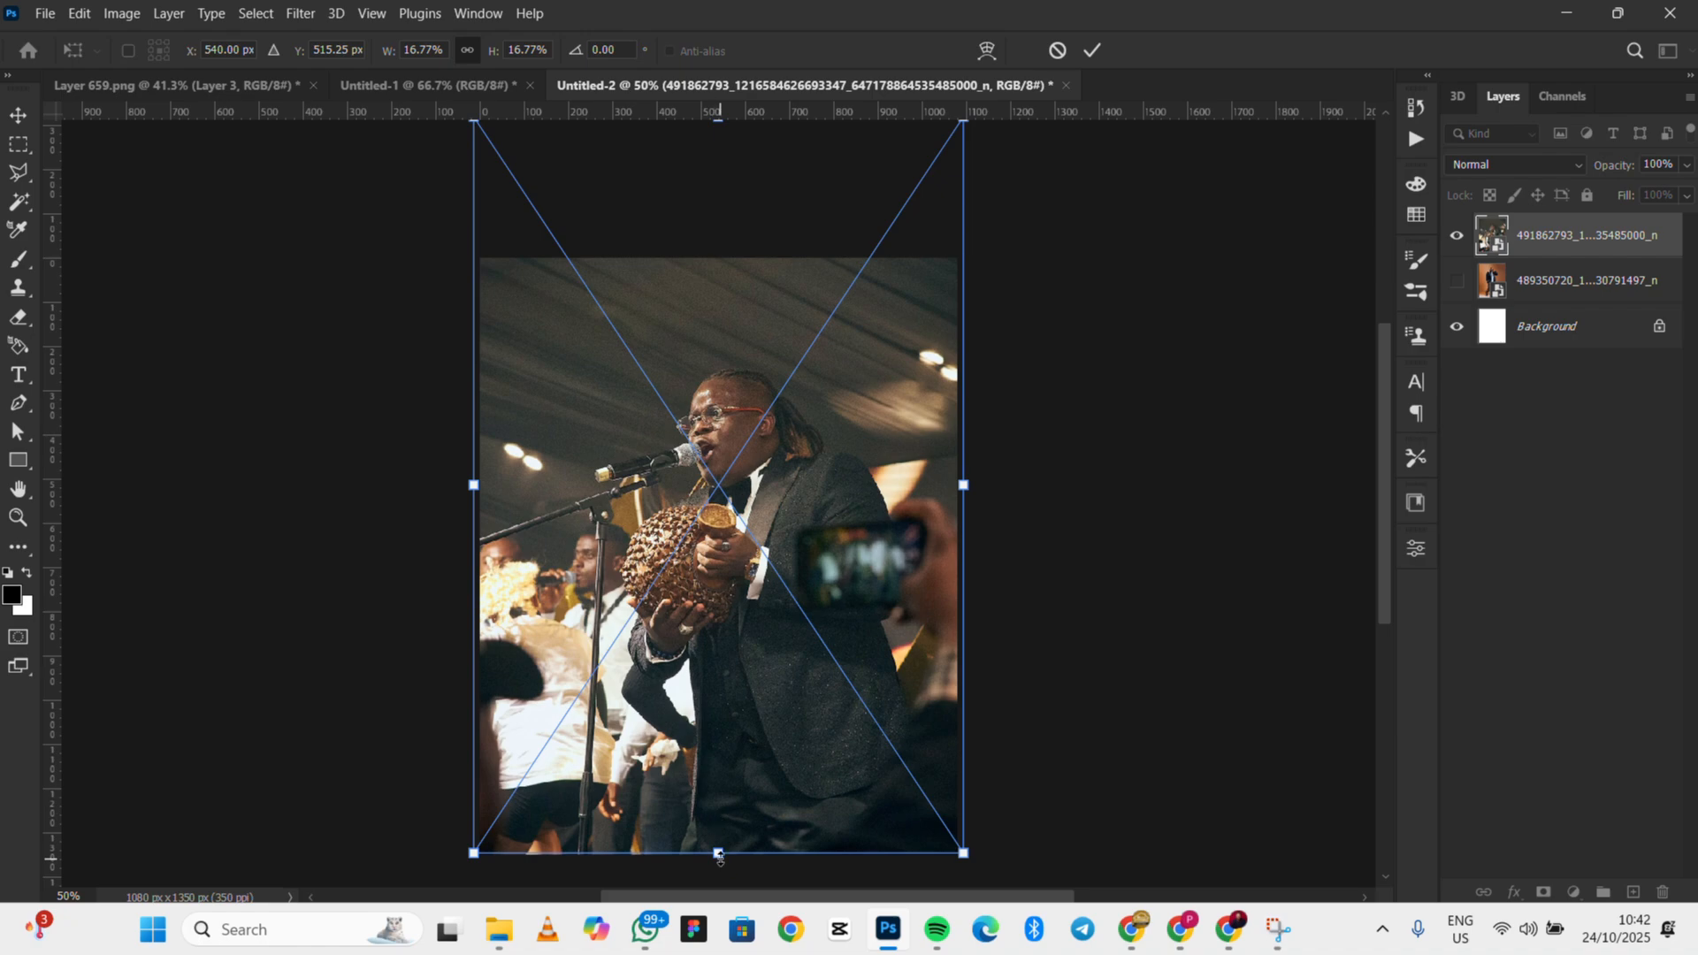
drag(722, 863, 720, 873)
drag(749, 718, 747, 724)
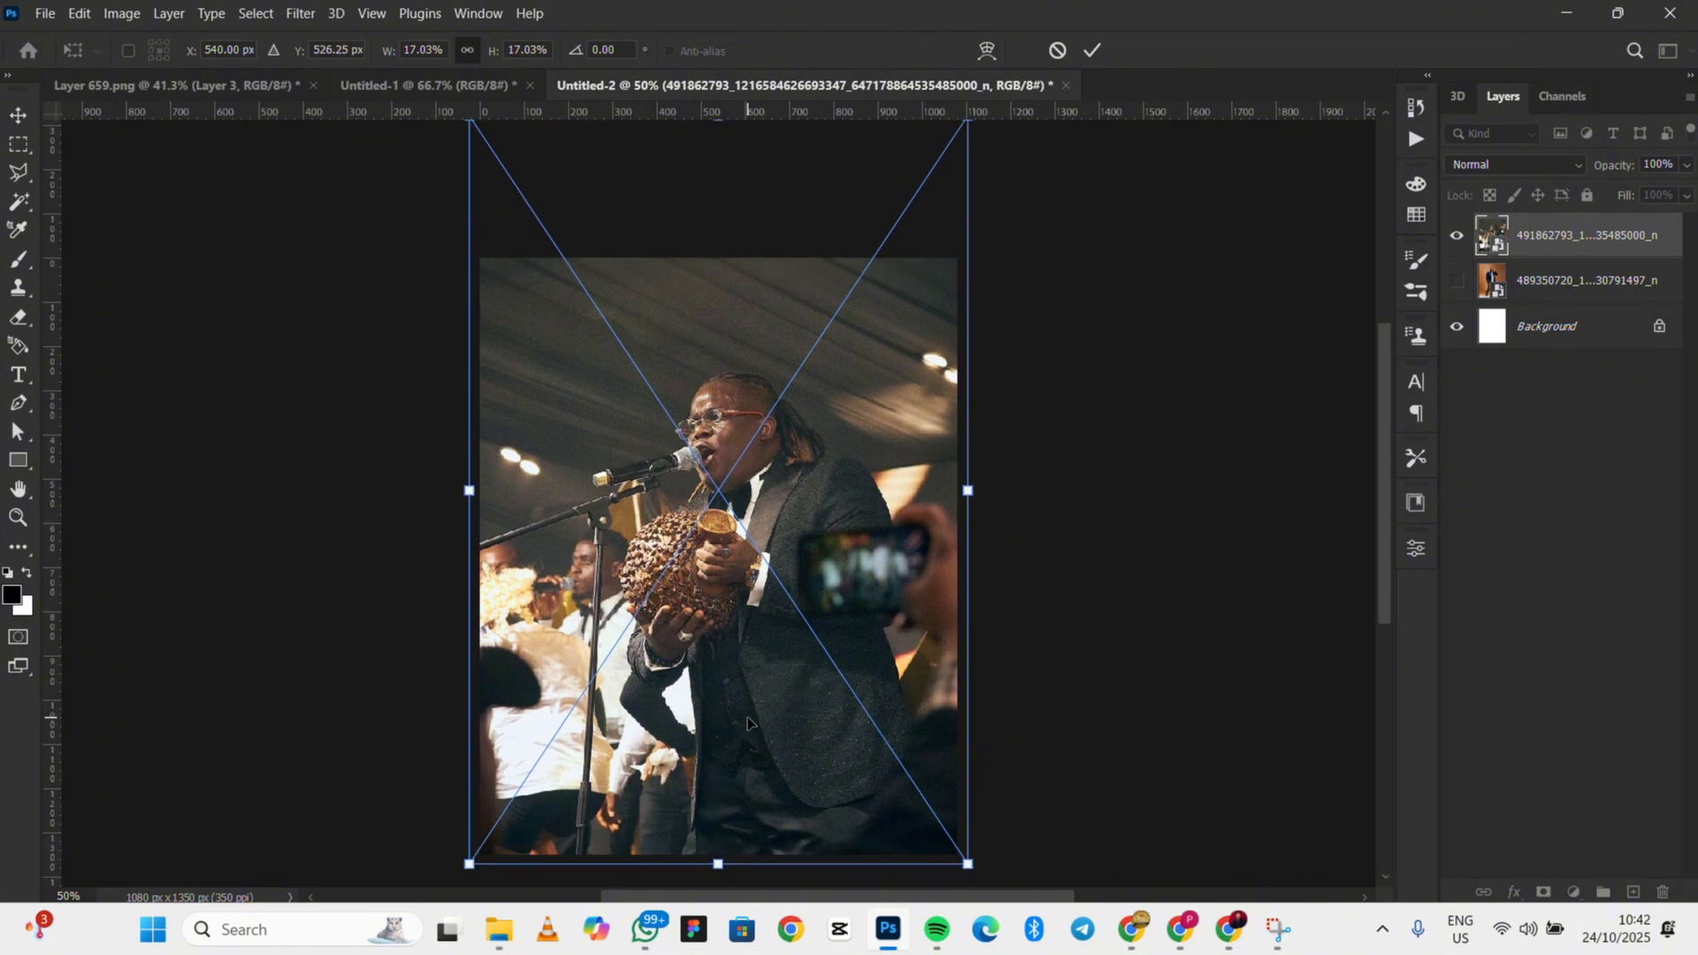
click(1091, 53)
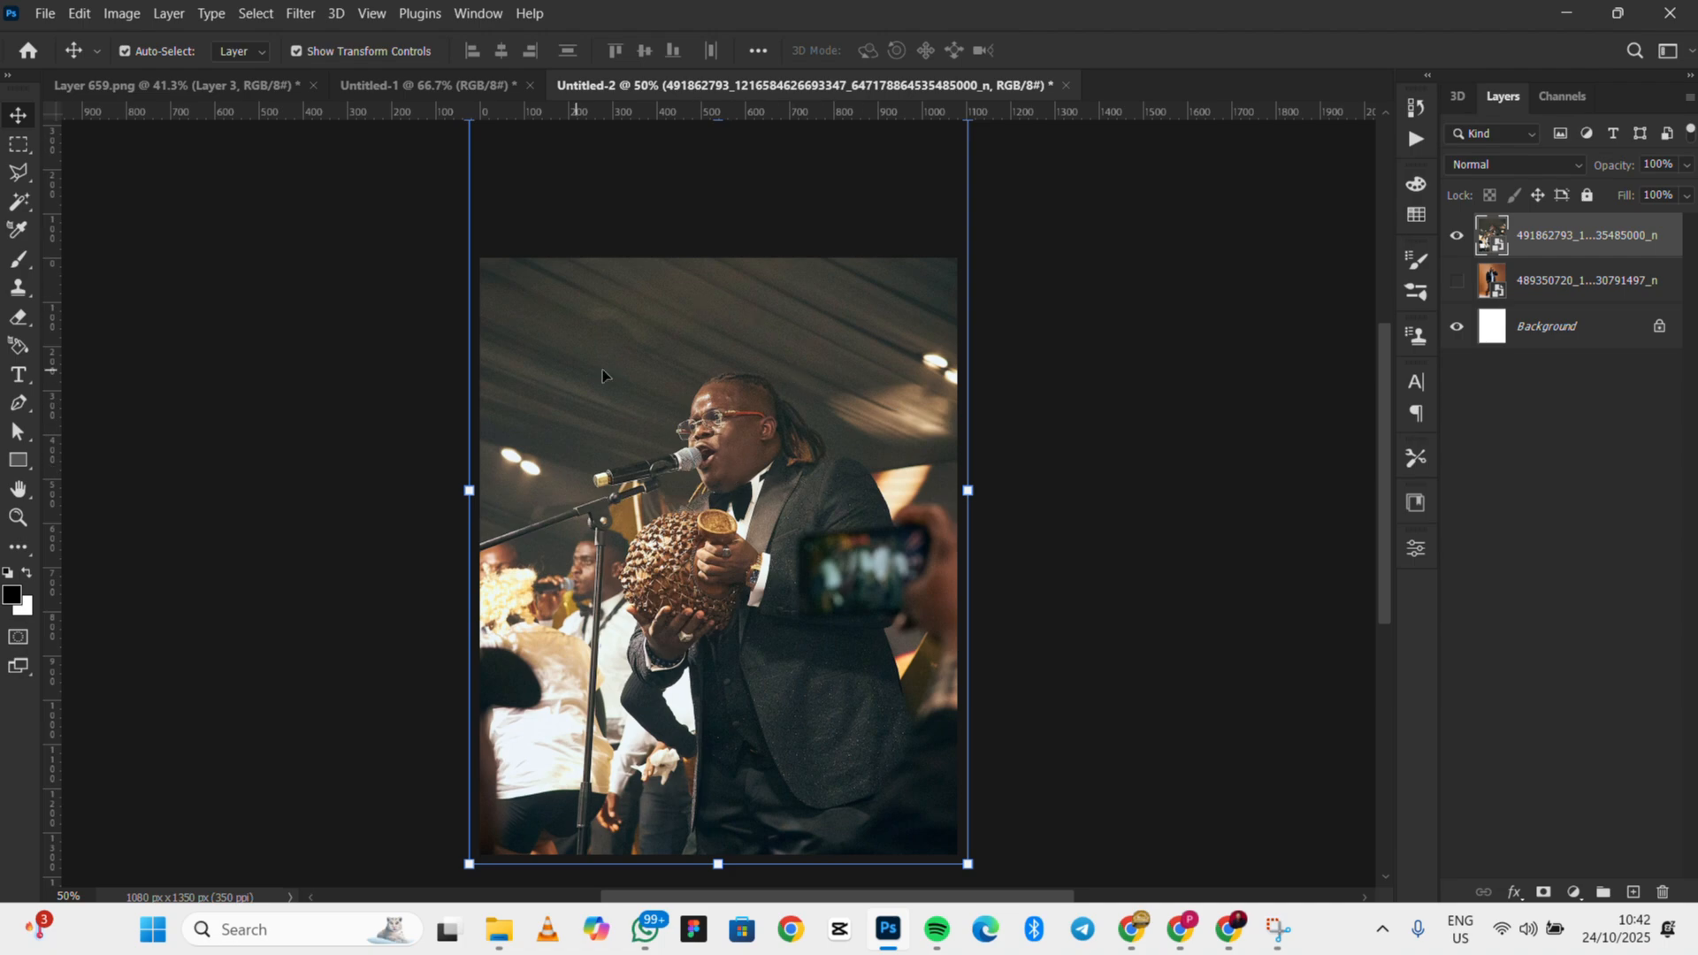
In the Camera Raw Filter, set the stage photo's Contrast to +21, Dehaze to +7 and Saturation to +7
click(298, 14)
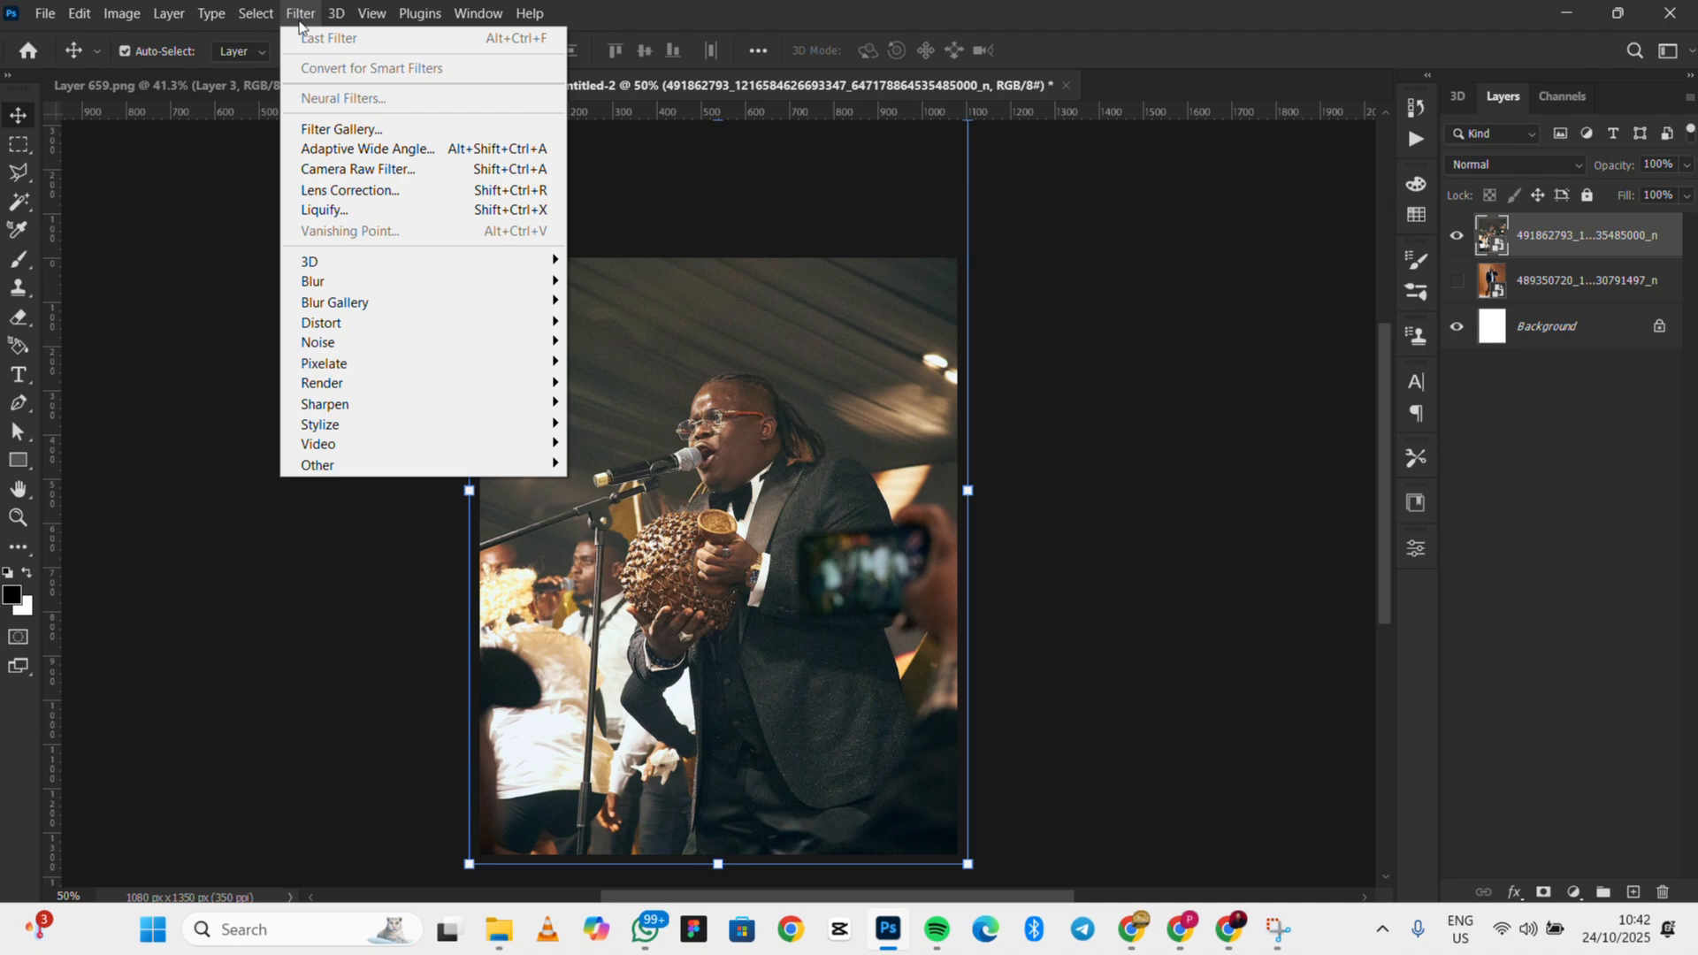
click(359, 169)
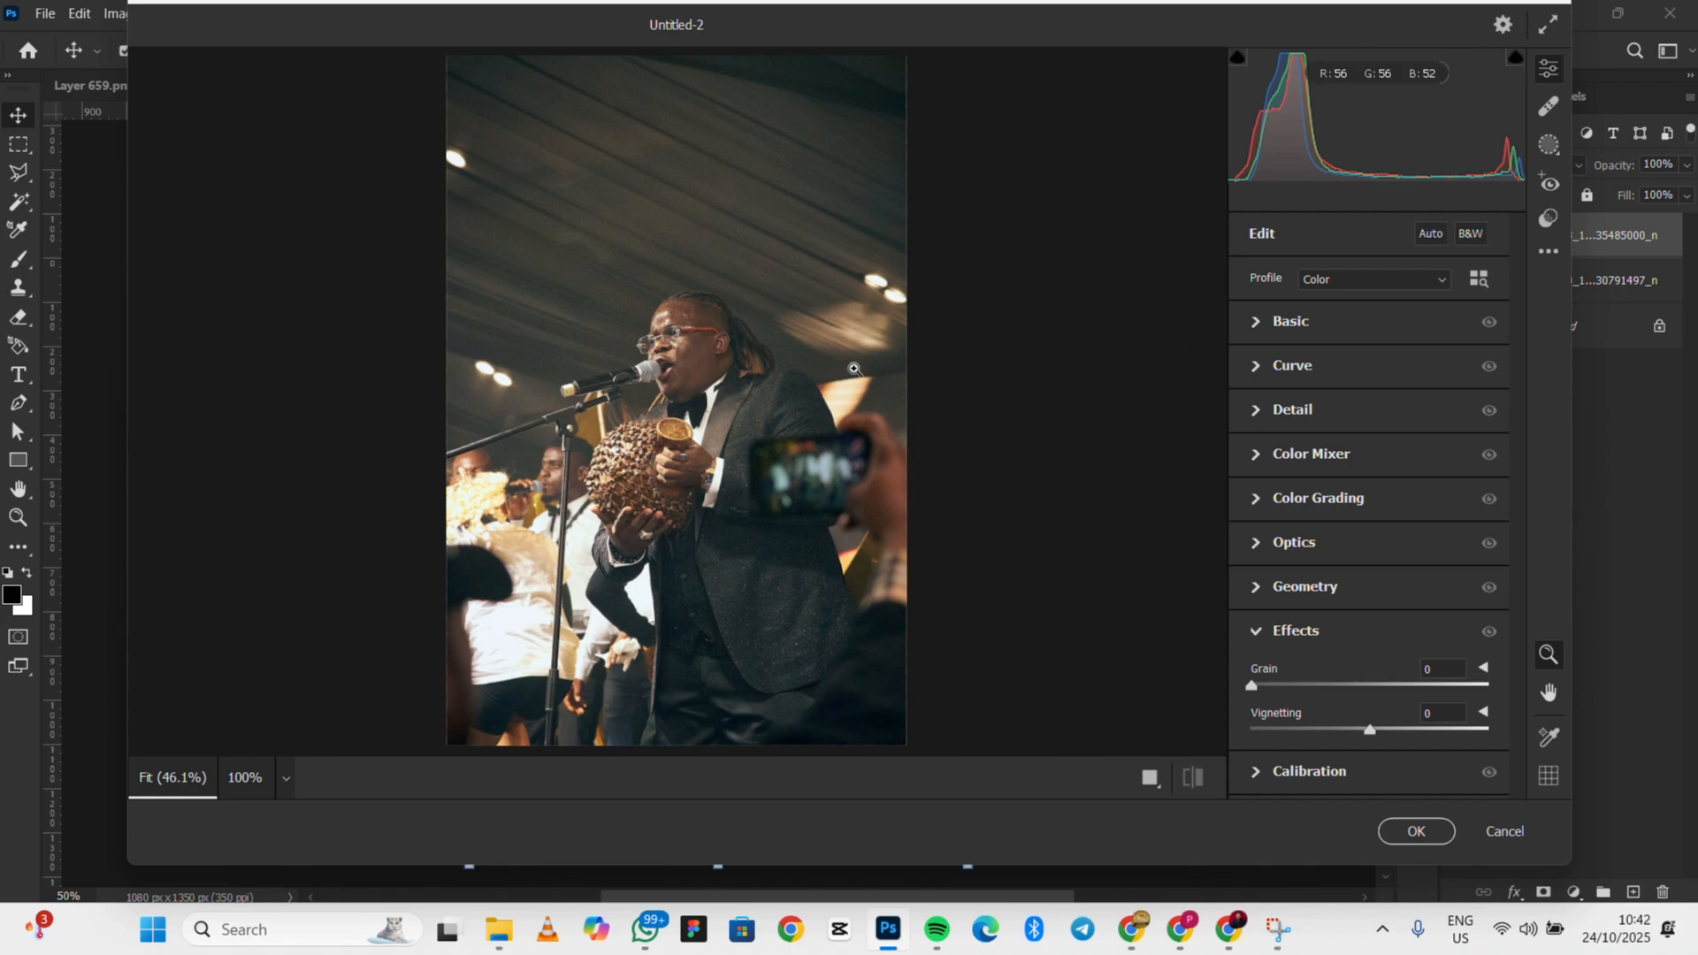
click(1256, 324)
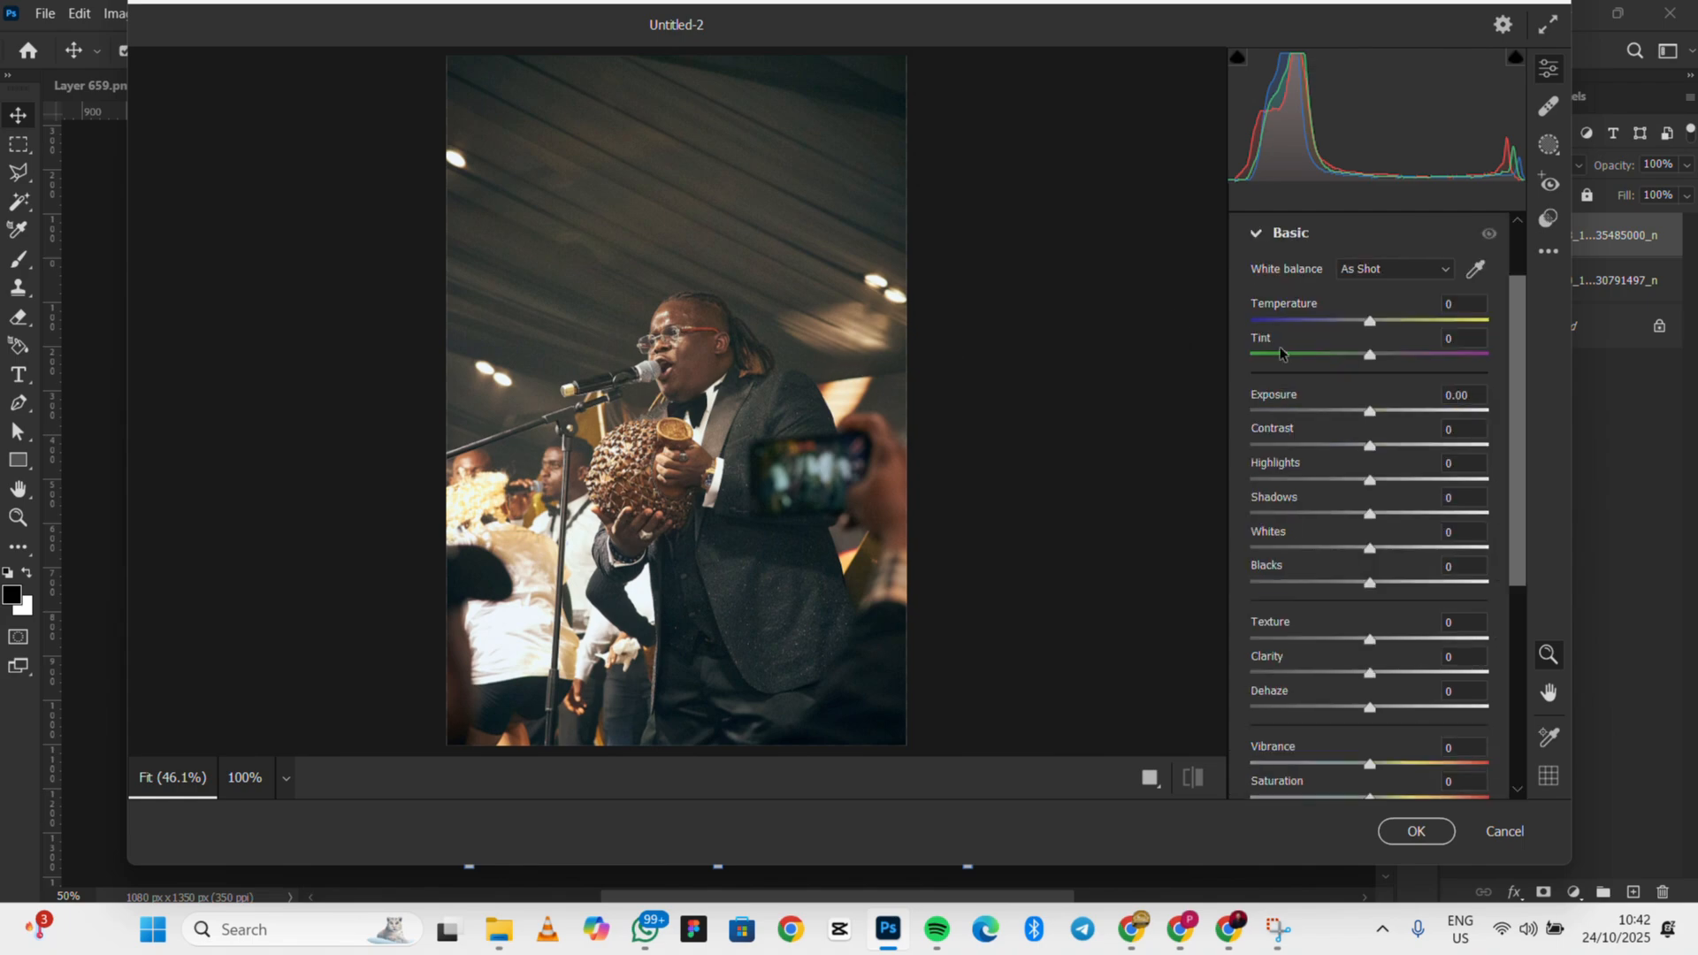
click(1386, 445)
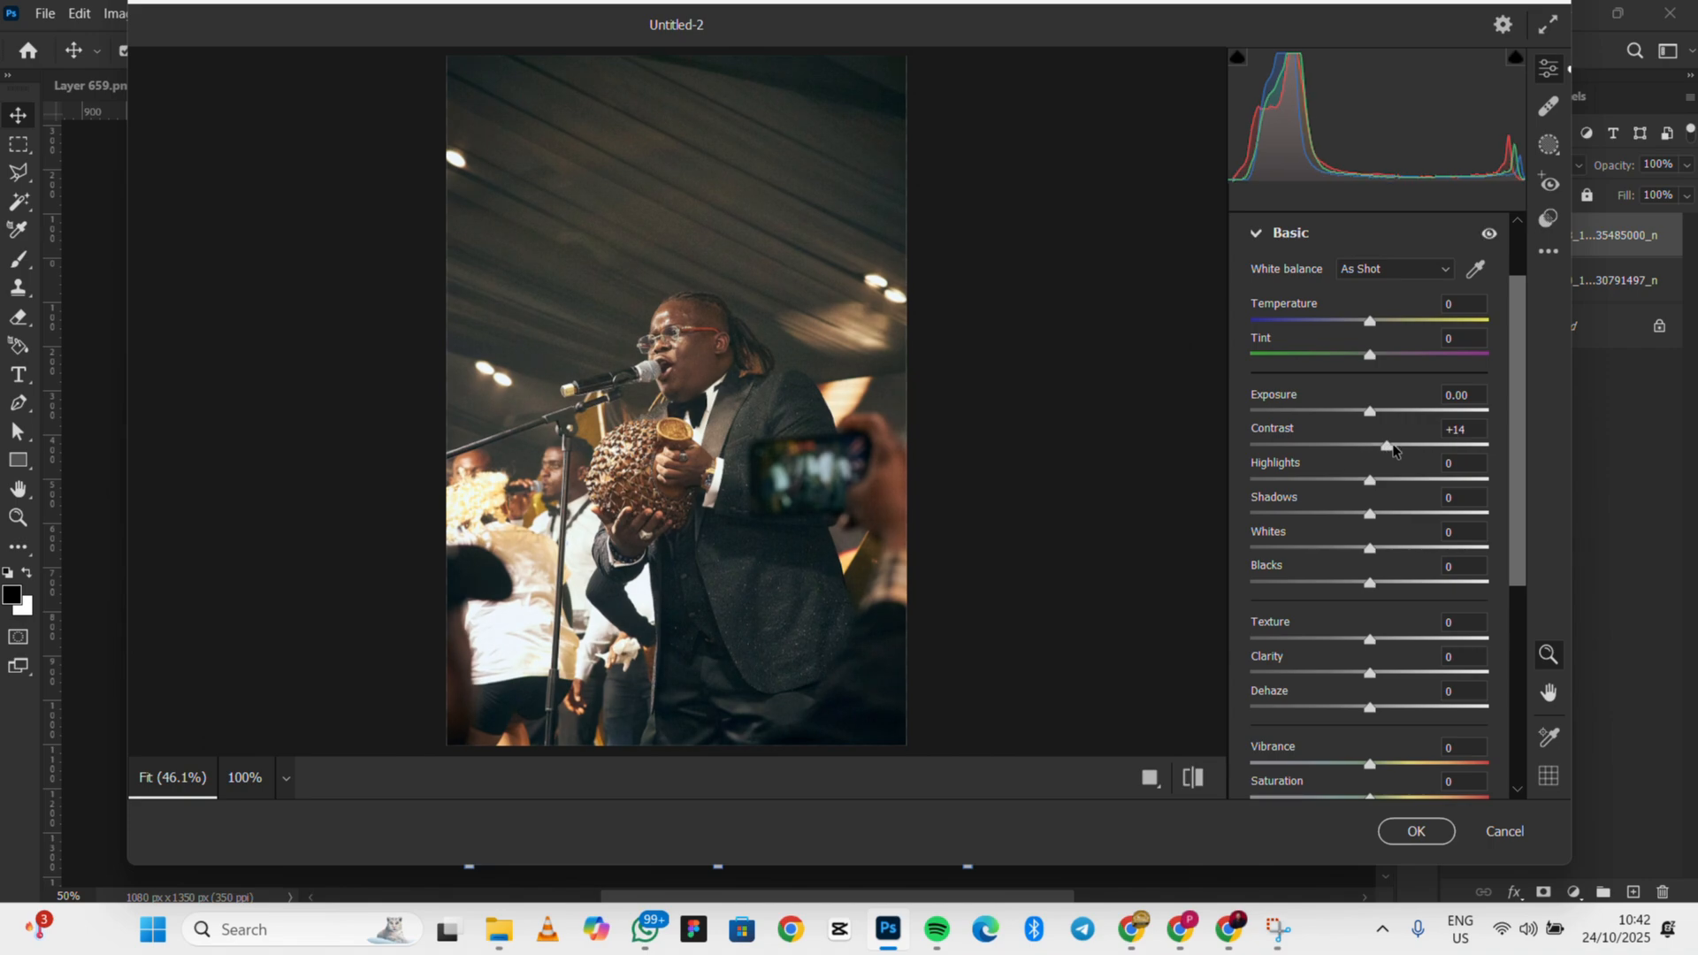
click(1396, 445)
scroll(1369, 496, down, 3)
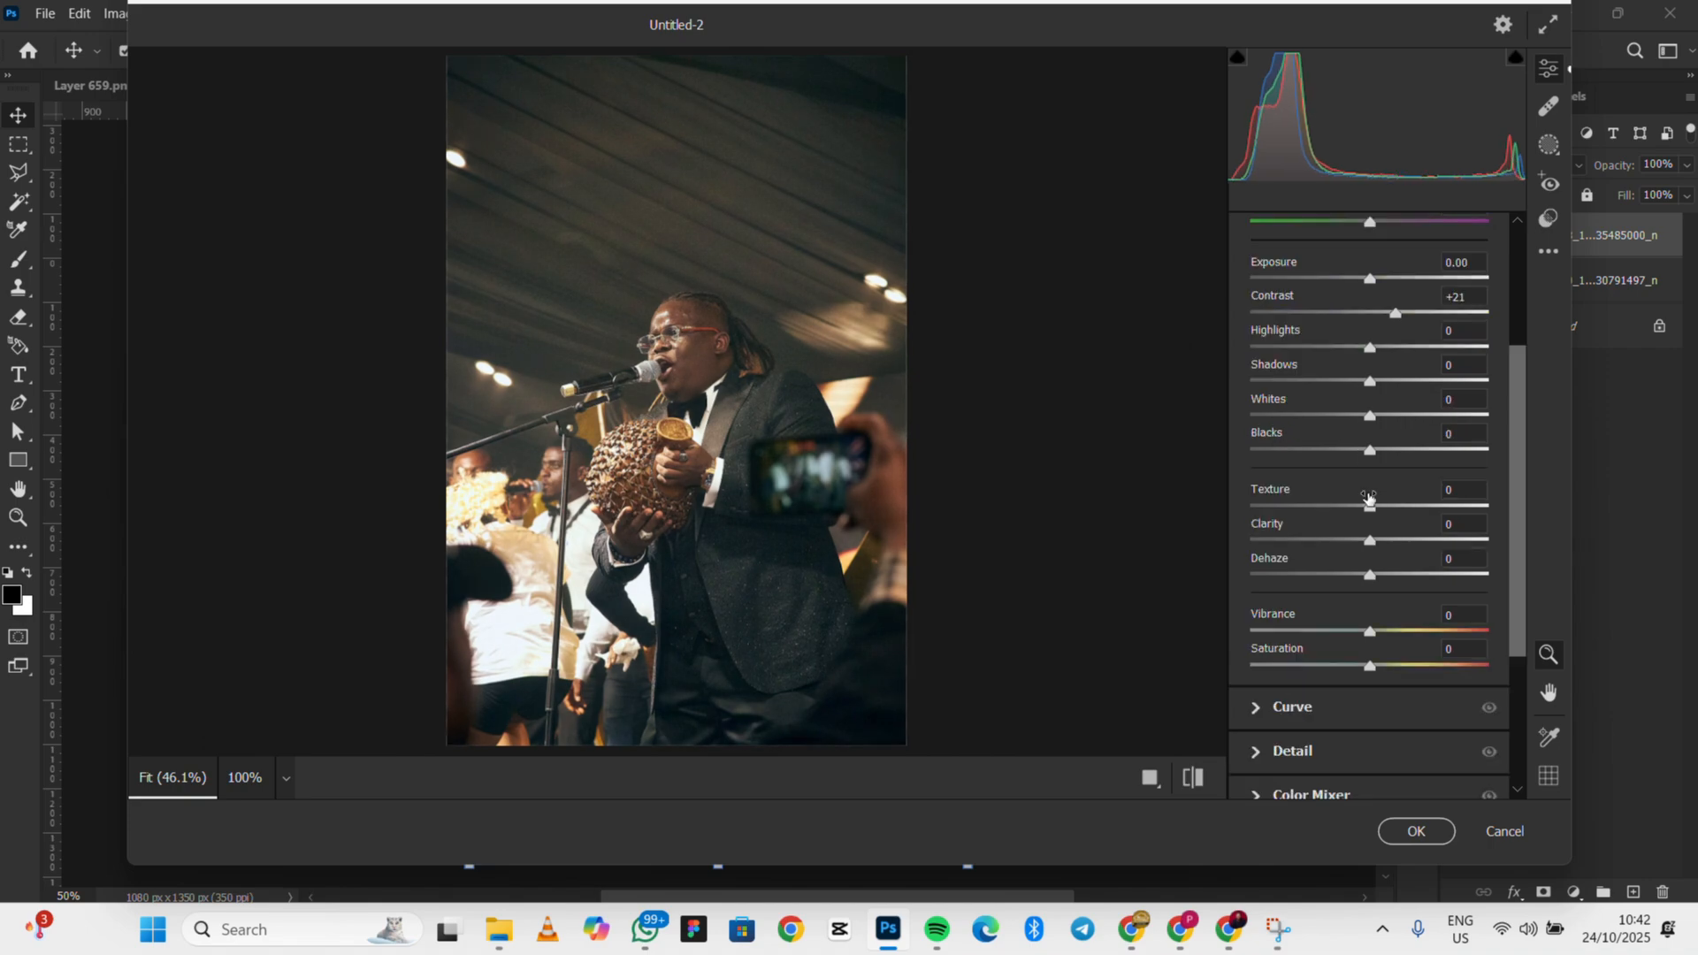
mouse_move(1375, 588)
mouse_down()
mouse_move(1365, 577)
mouse_move(1382, 585)
mouse_up()
scroll(1376, 582, down, 3)
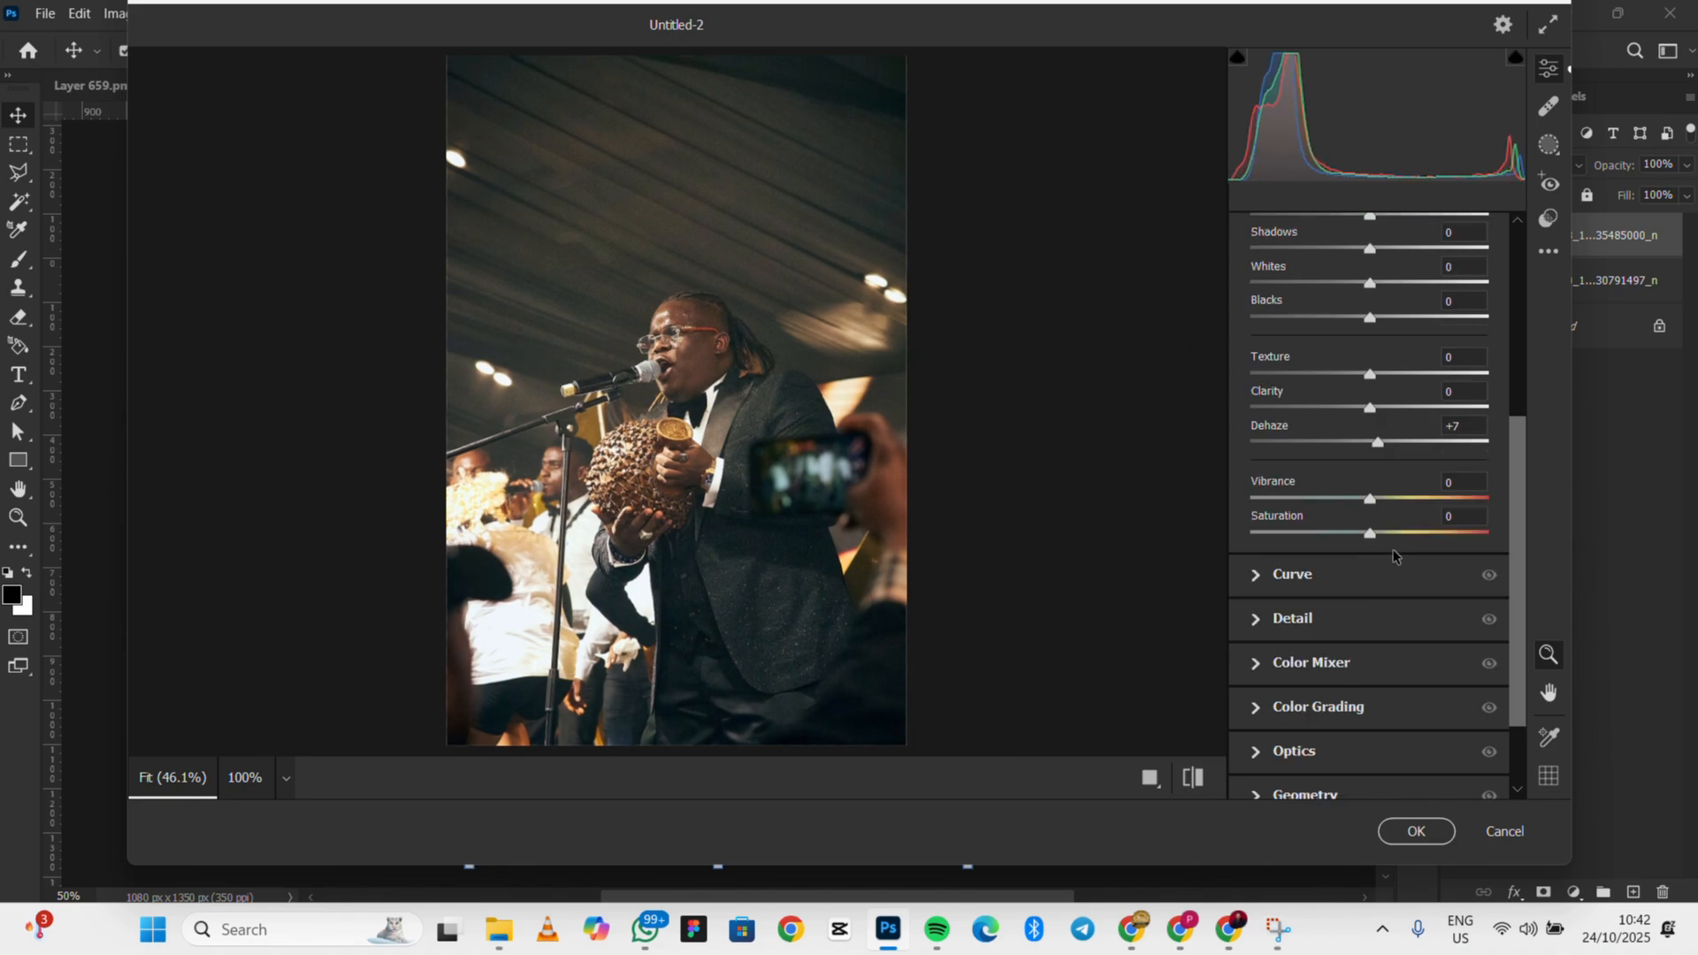
click(1377, 534)
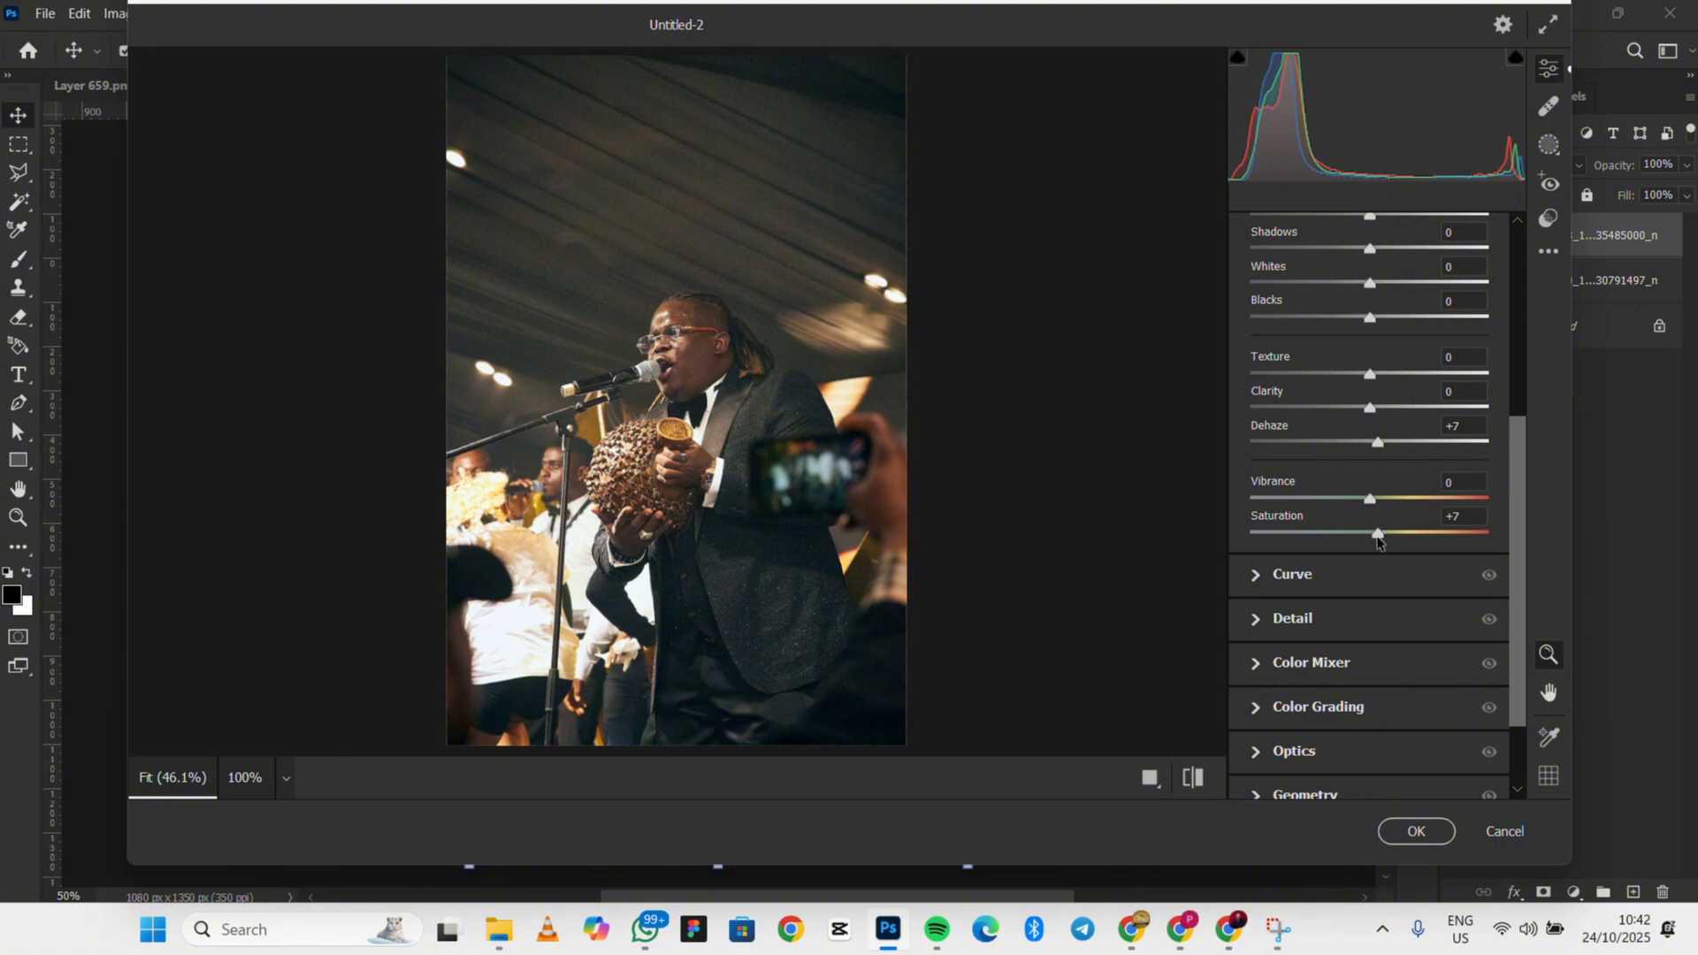
Add a moderate amount of Sharpening to the stage photo in the Camera Raw Detail settings
click(1259, 620)
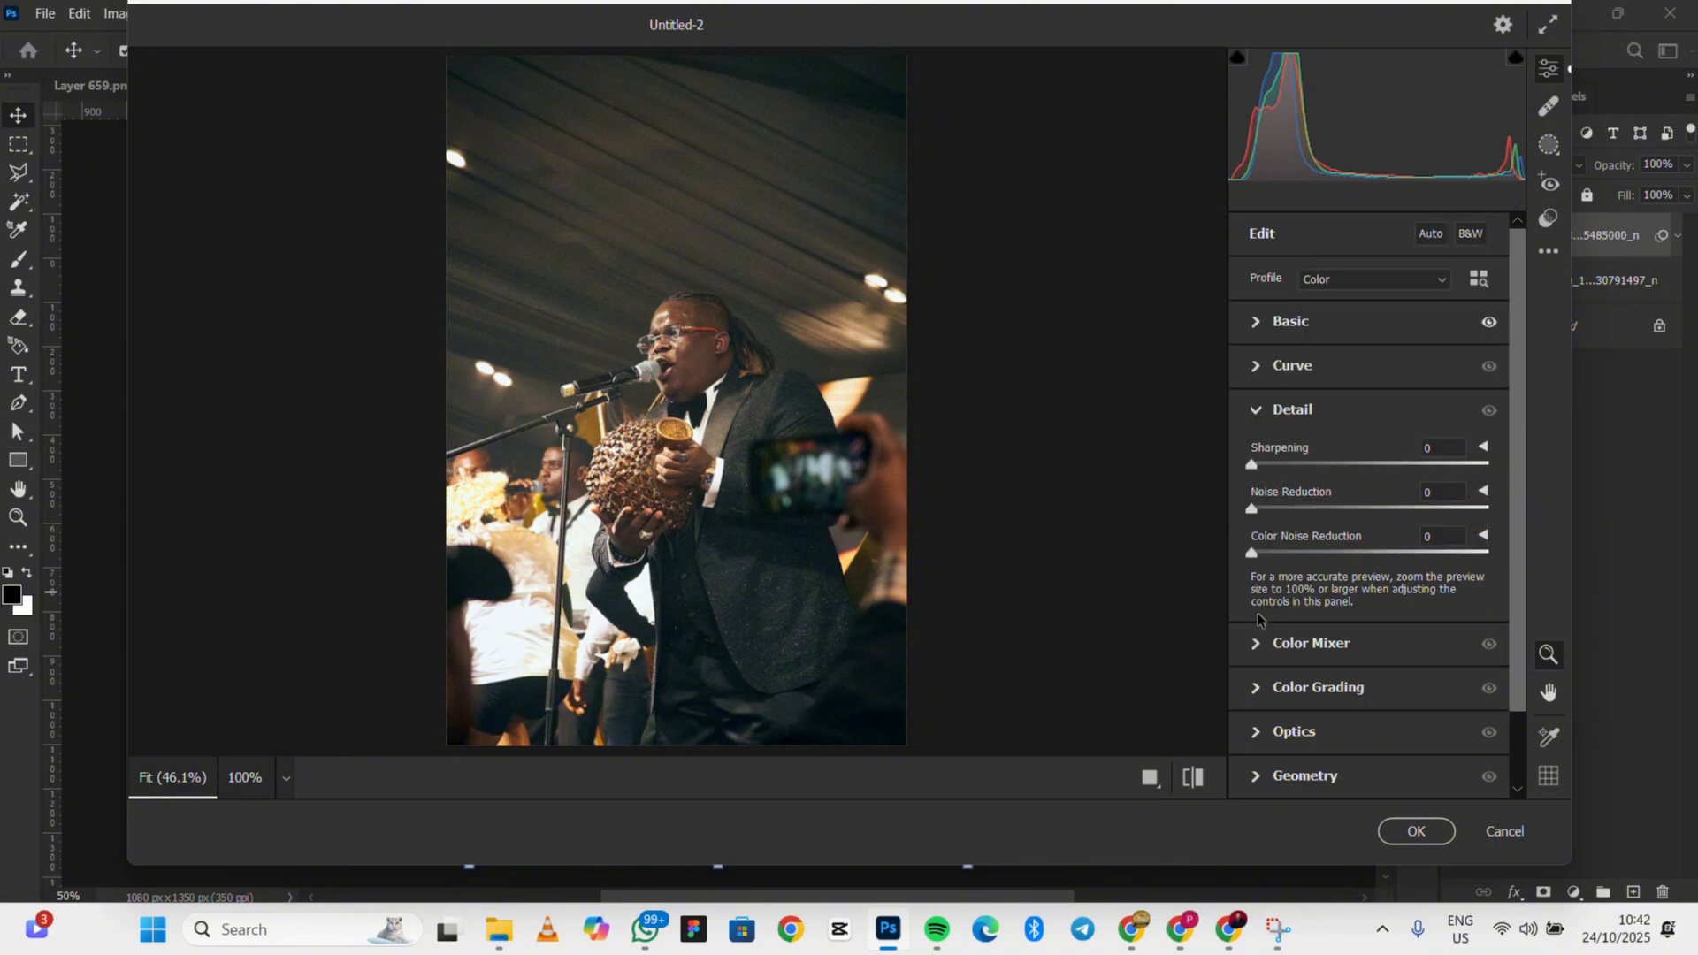
click(1289, 463)
drag(1279, 471, 1307, 471)
click(1257, 414)
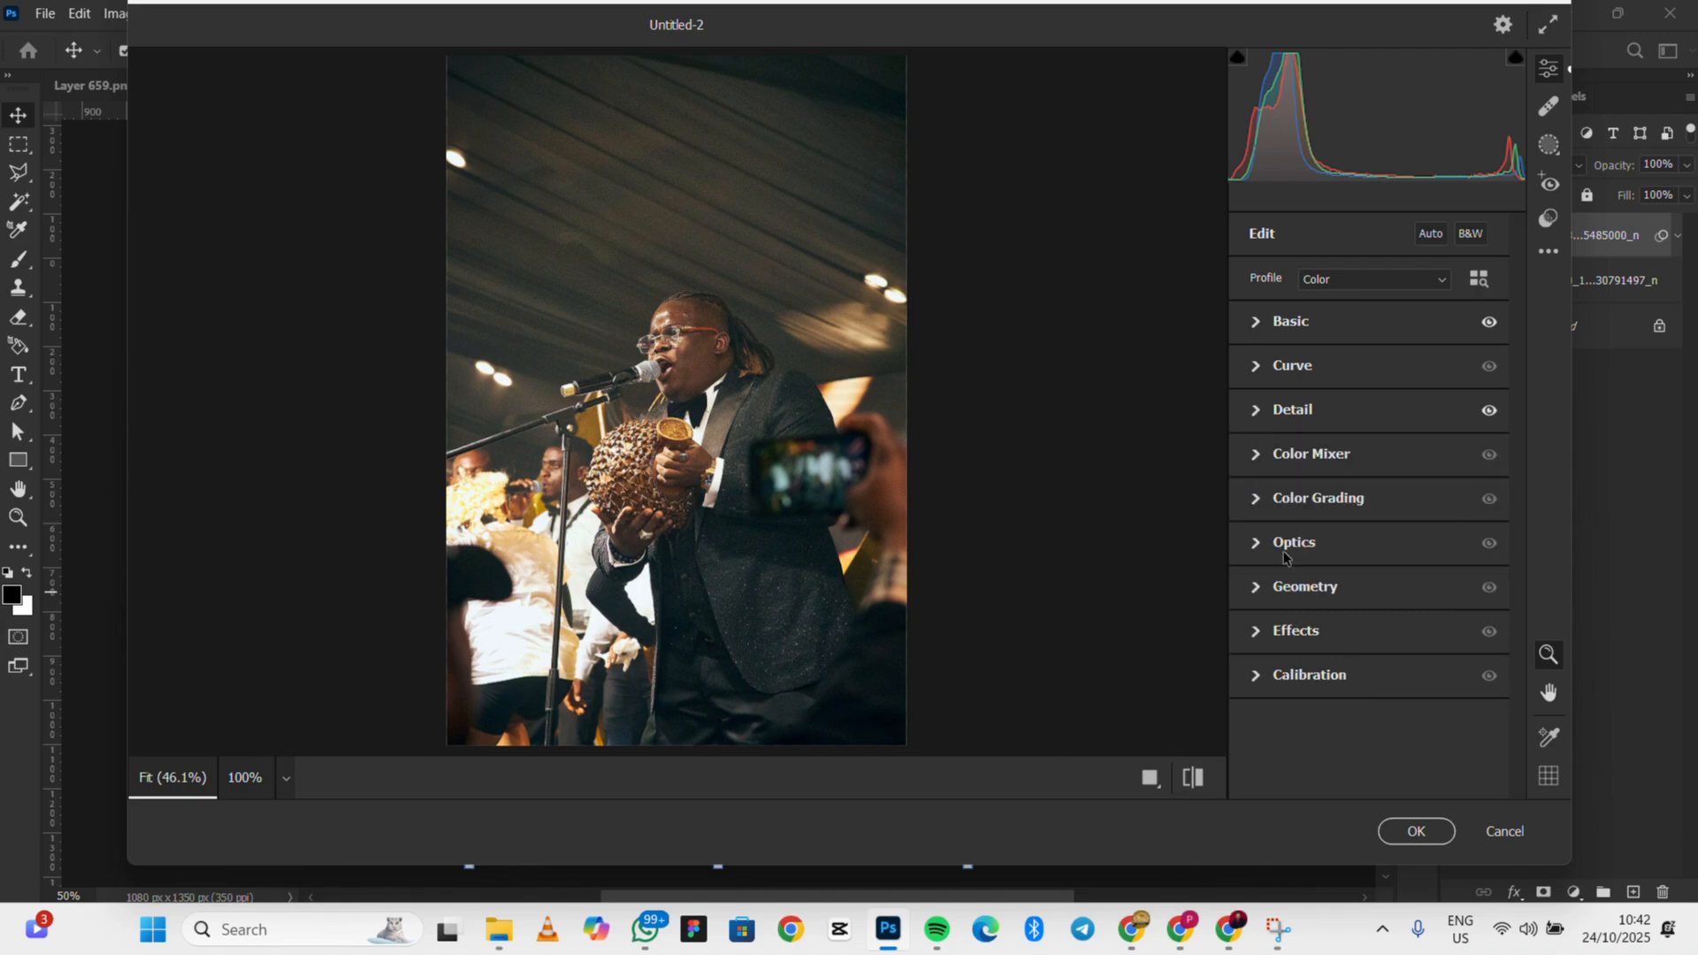
Set the Camera Raw Grain effect to 17 and apply the filter to the stage photo
click(1255, 635)
drag(1281, 687, 1293, 687)
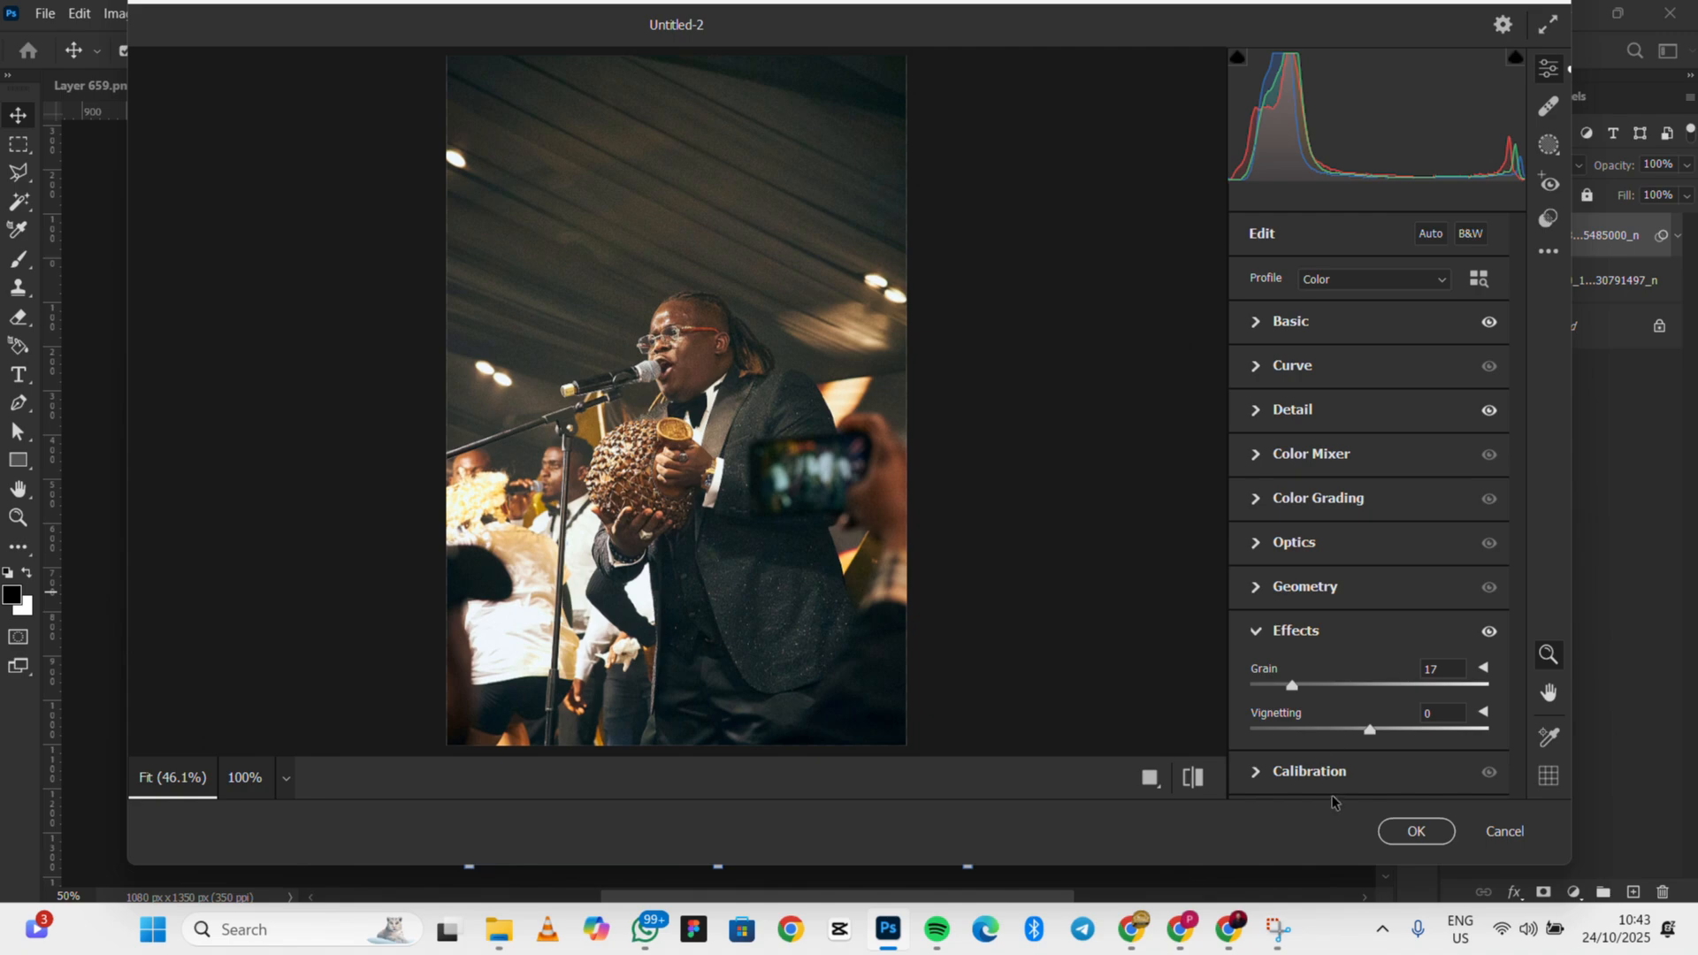
click(1416, 832)
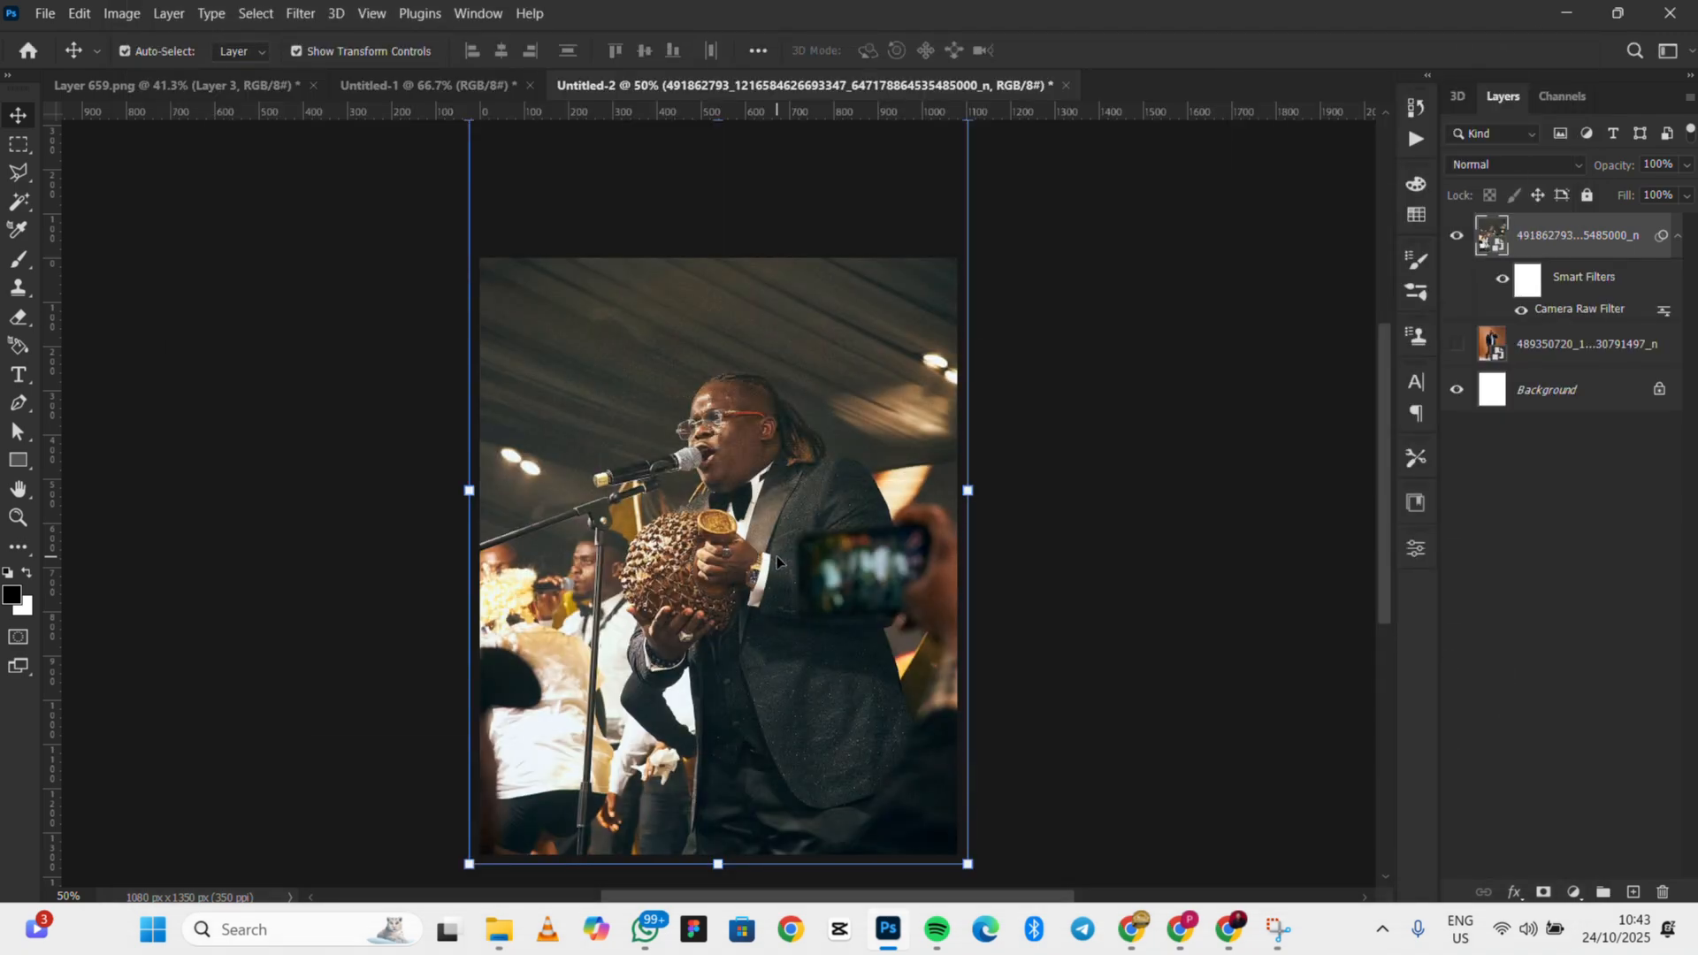
Switch to File Explorer and browse the Micmu Properties and Micmu project folders for the finished poster image
drag(743, 565, 758, 531)
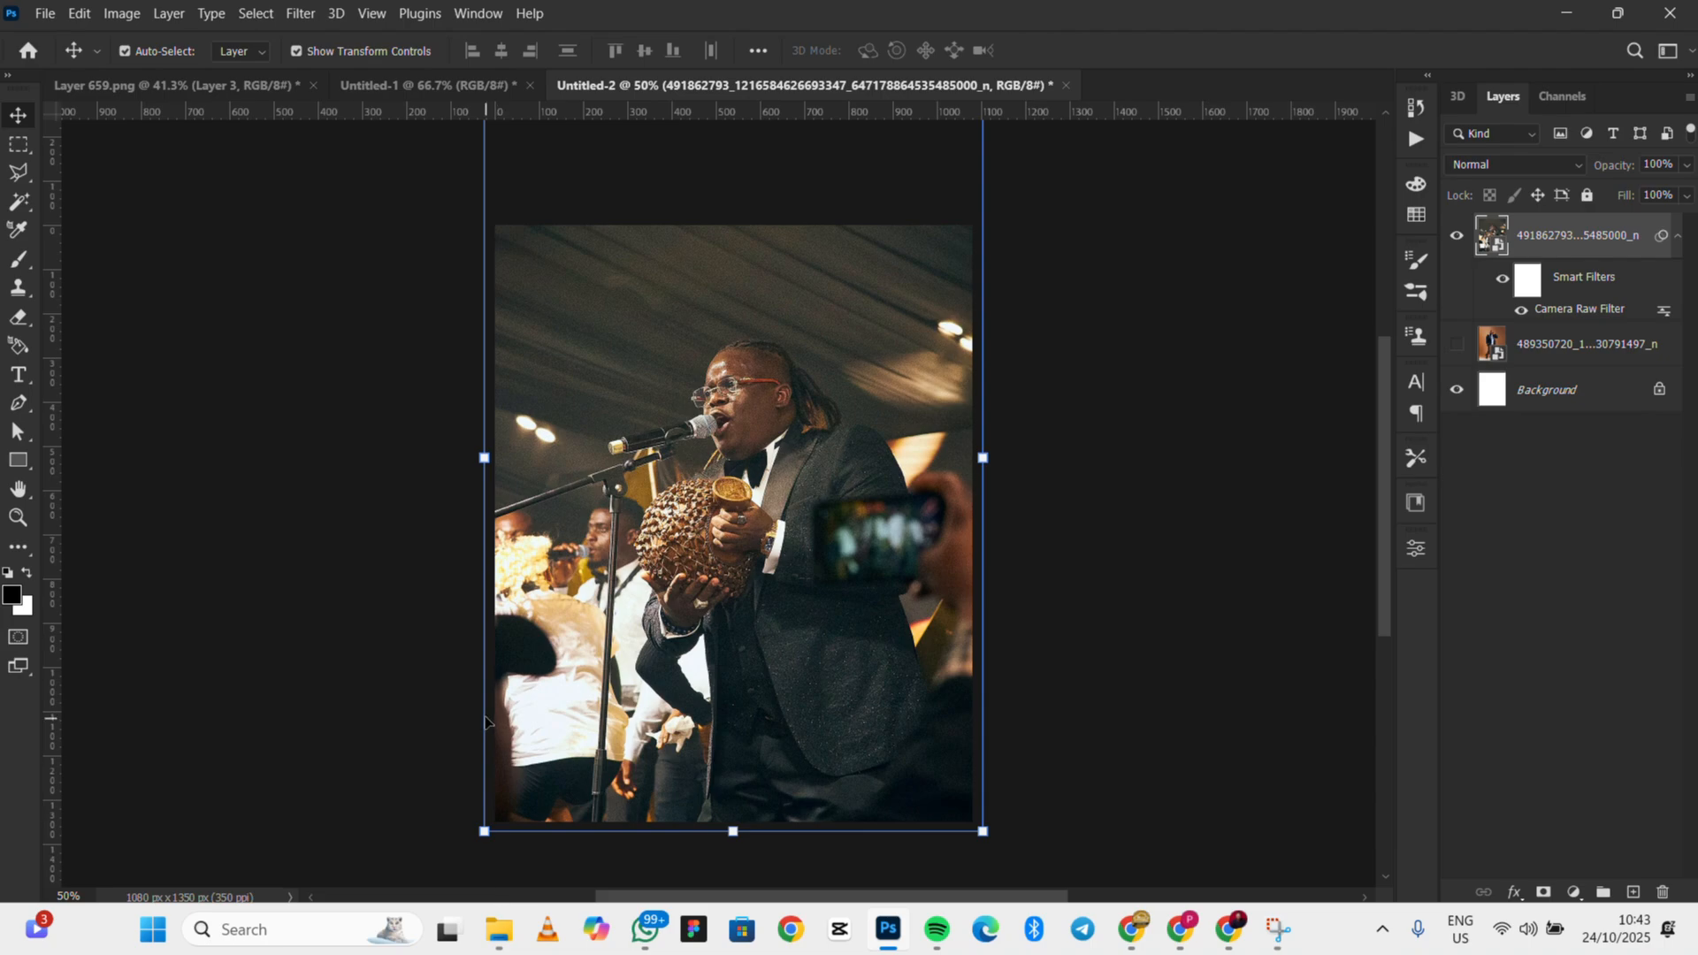
click(498, 929)
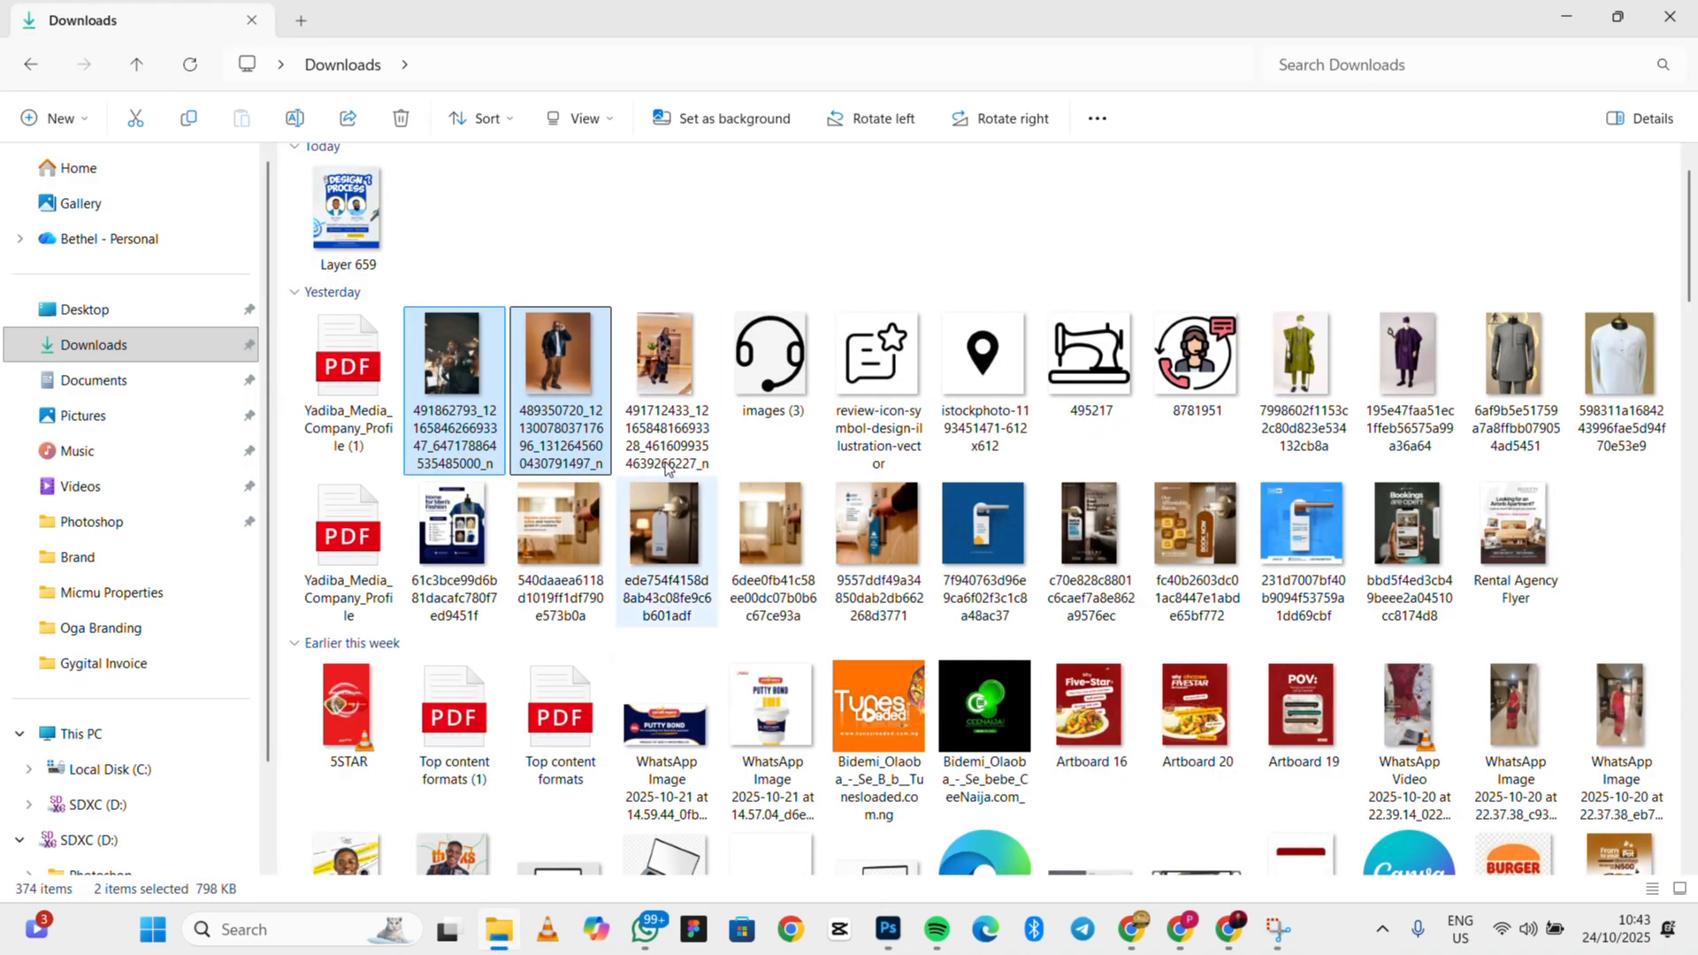
click(723, 246)
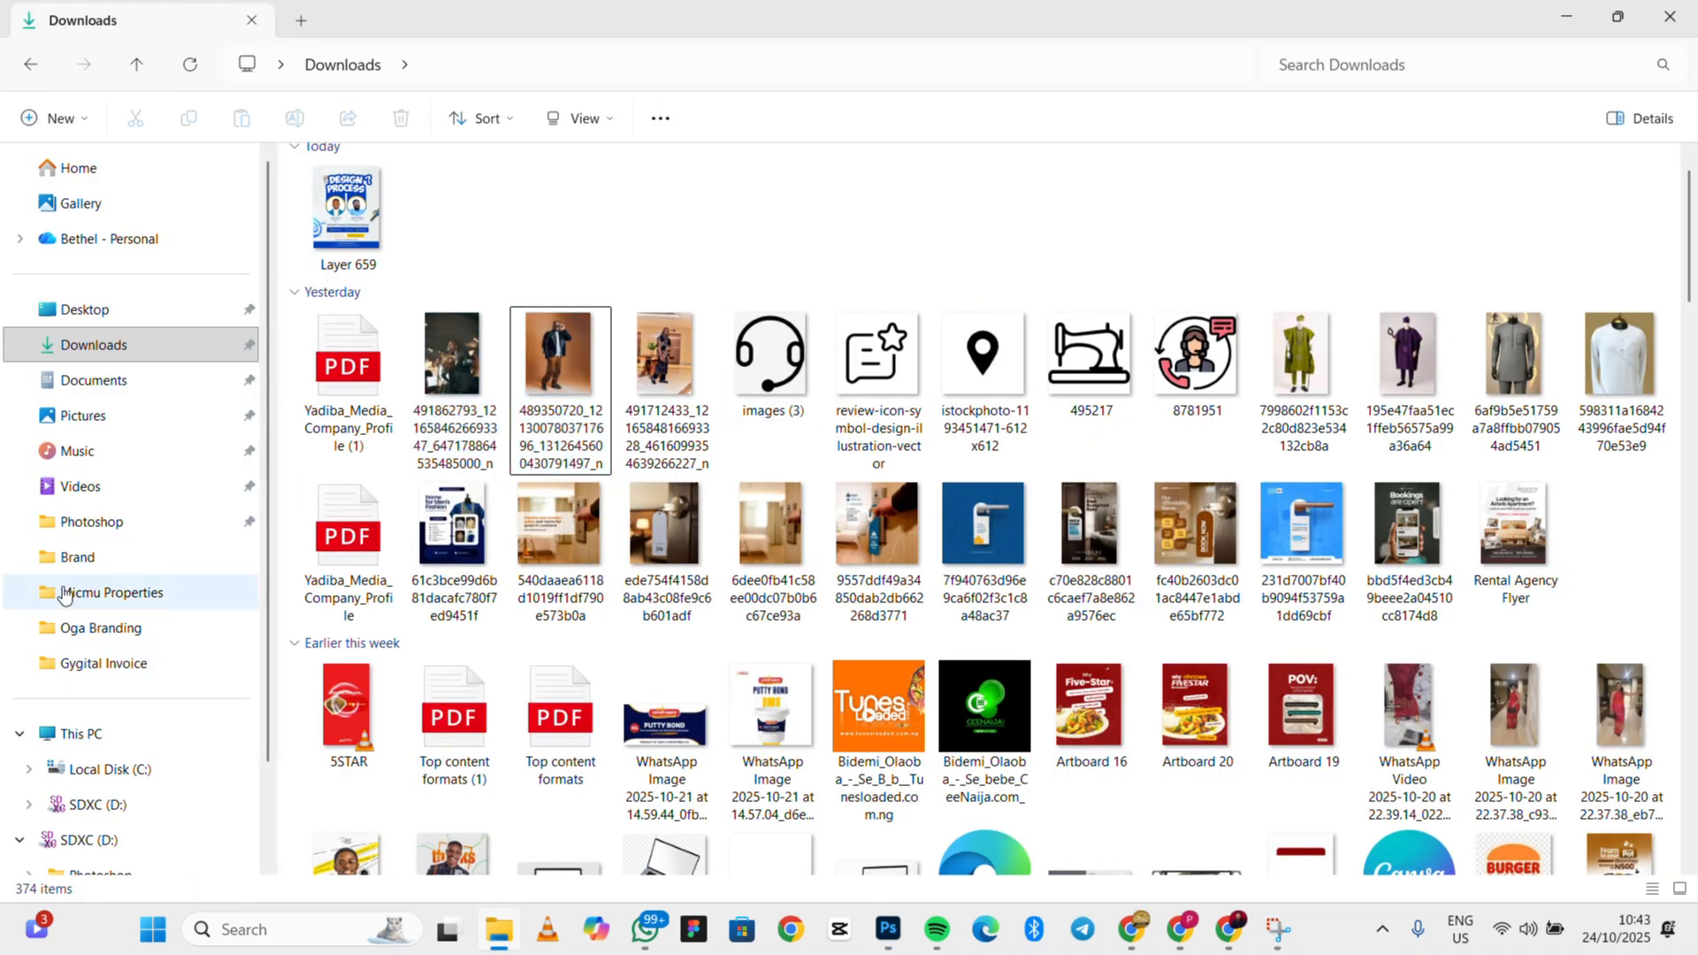
click(106, 594)
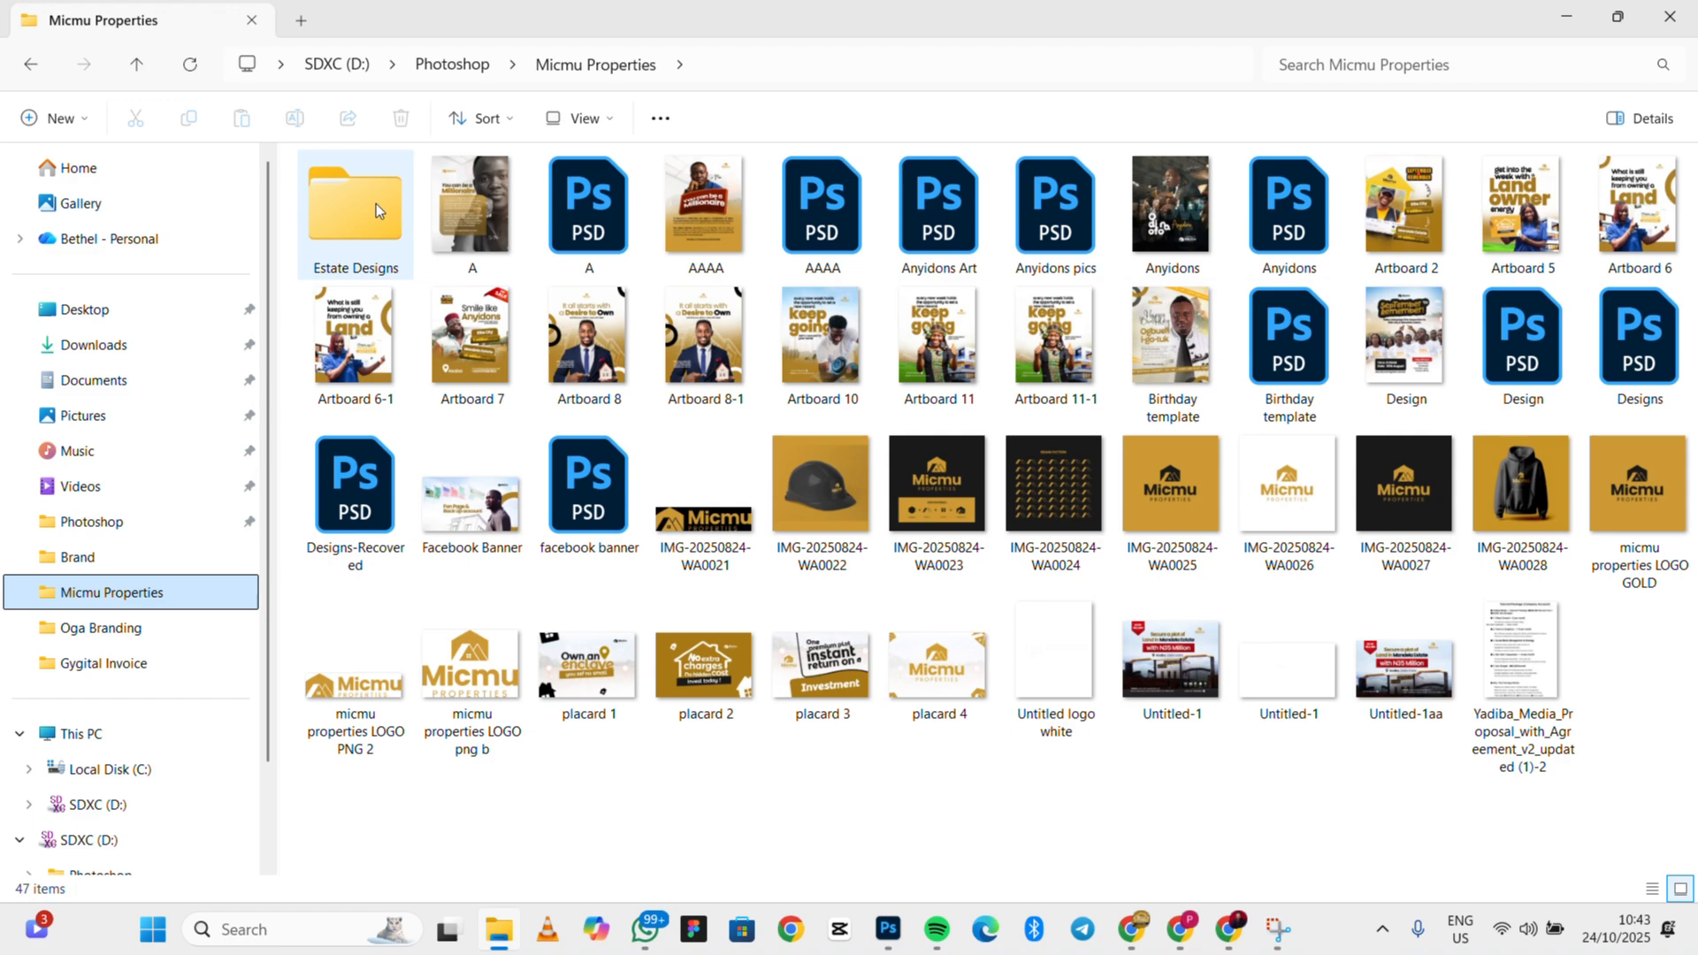
click(474, 71)
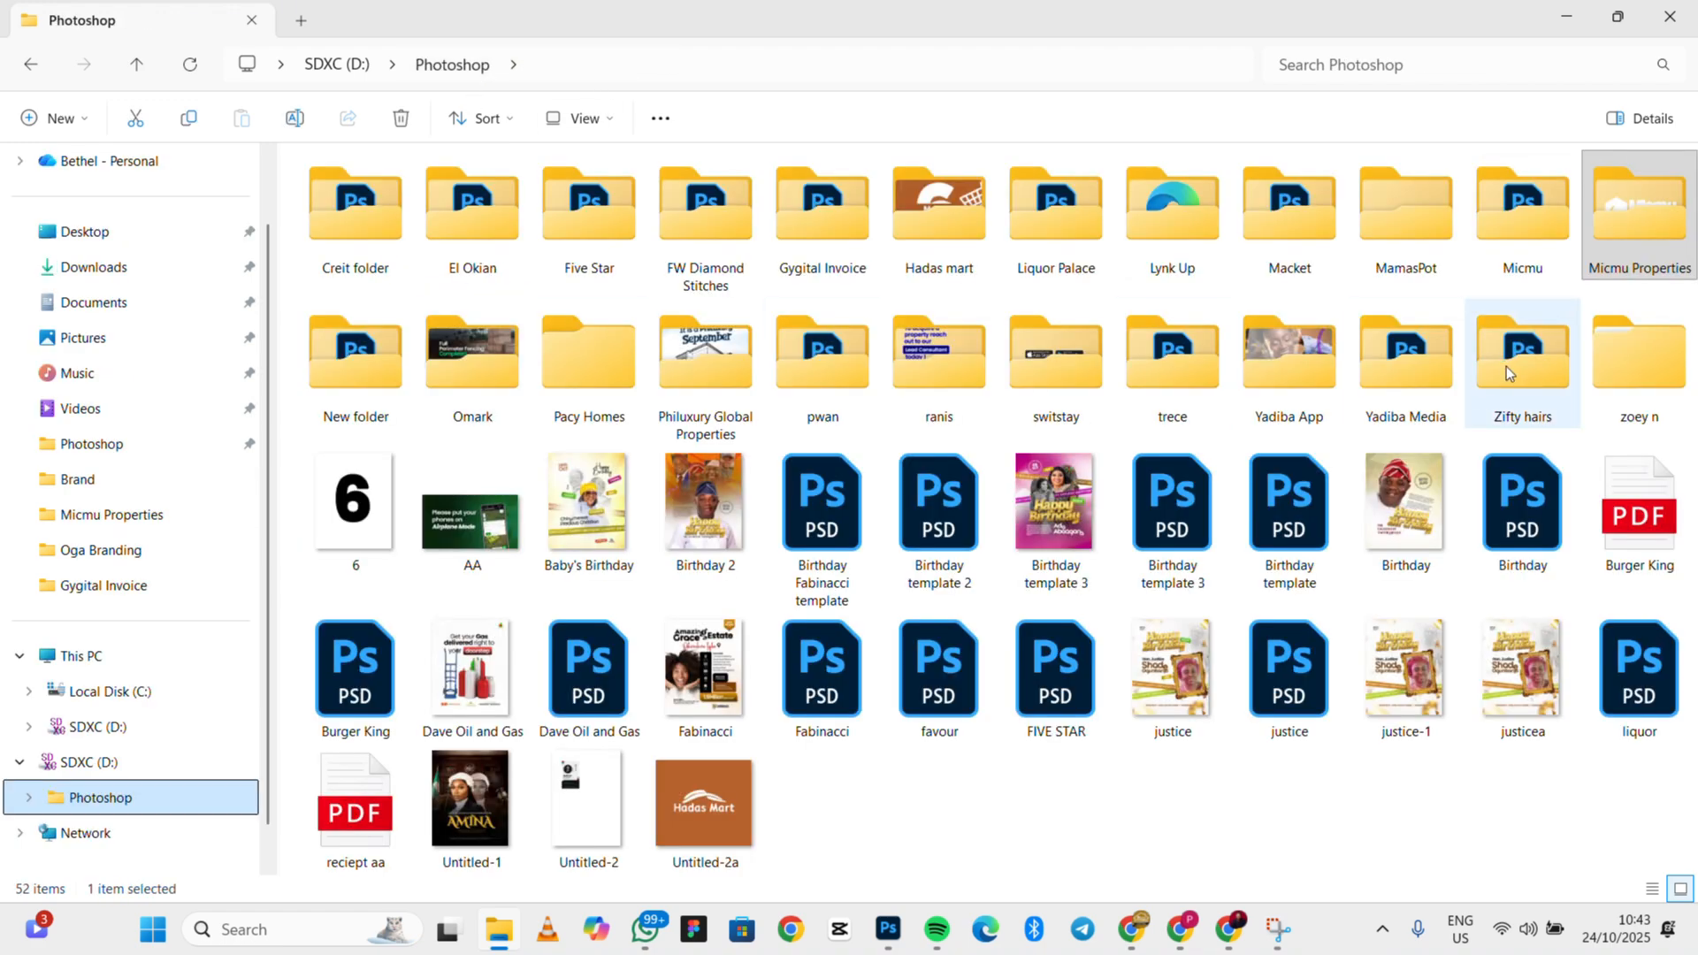
double_click(1541, 215)
scroll(1148, 560, down, 3)
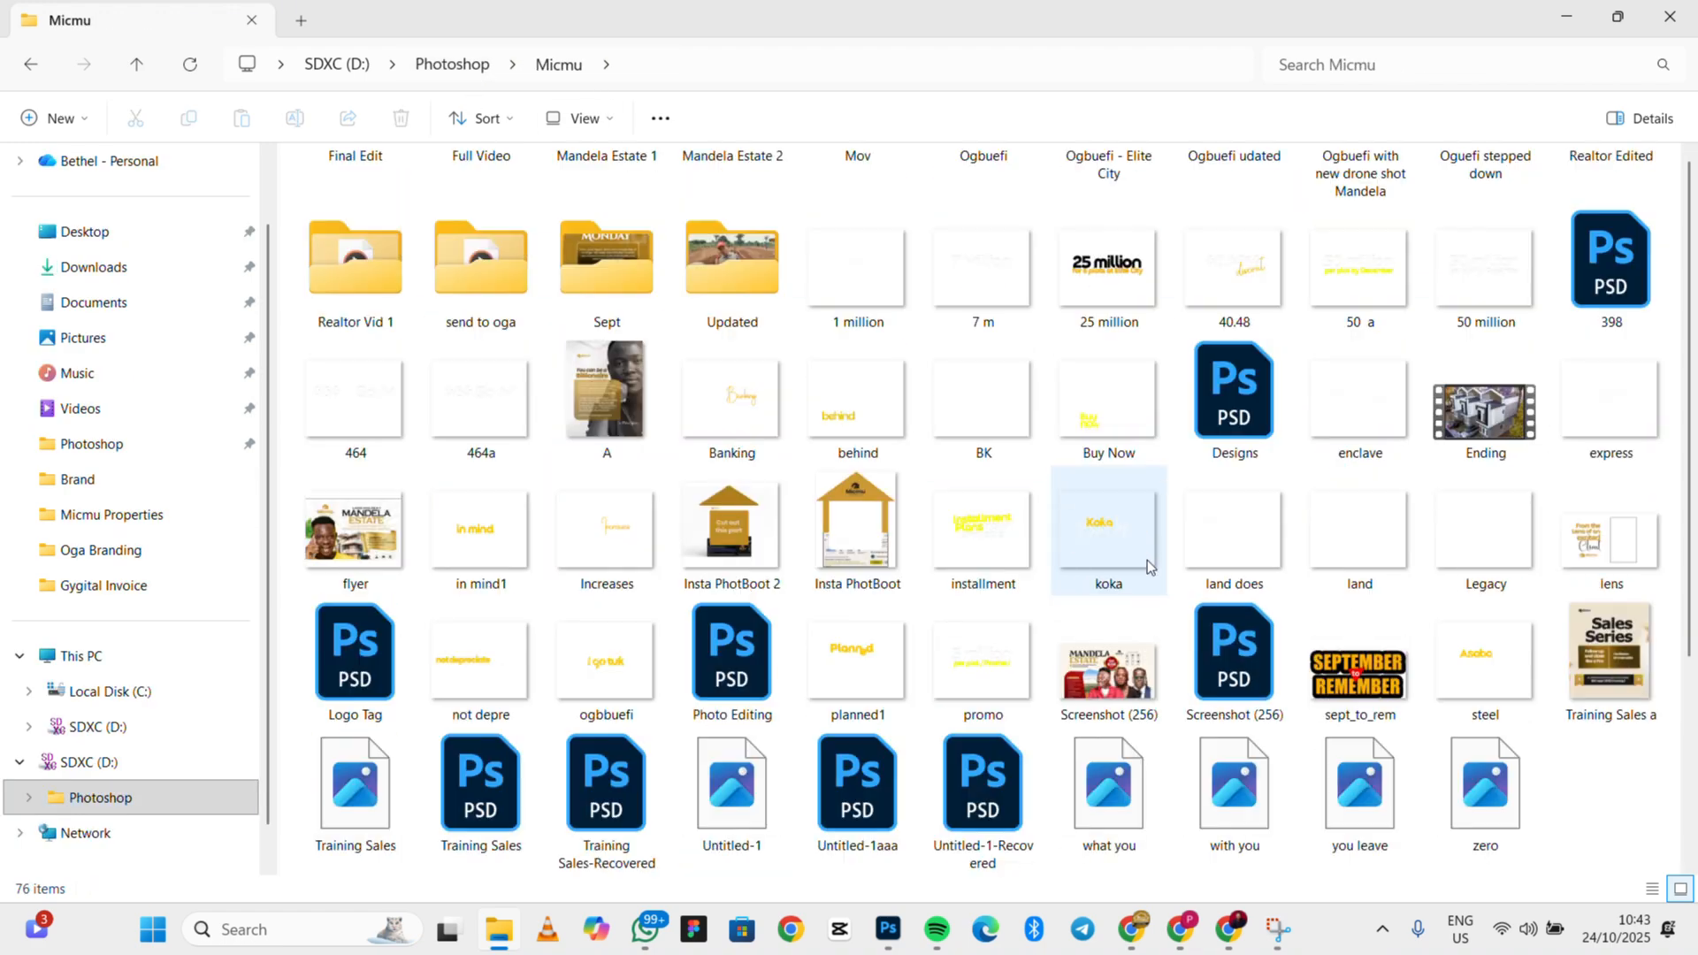
scroll(952, 536, up, 3)
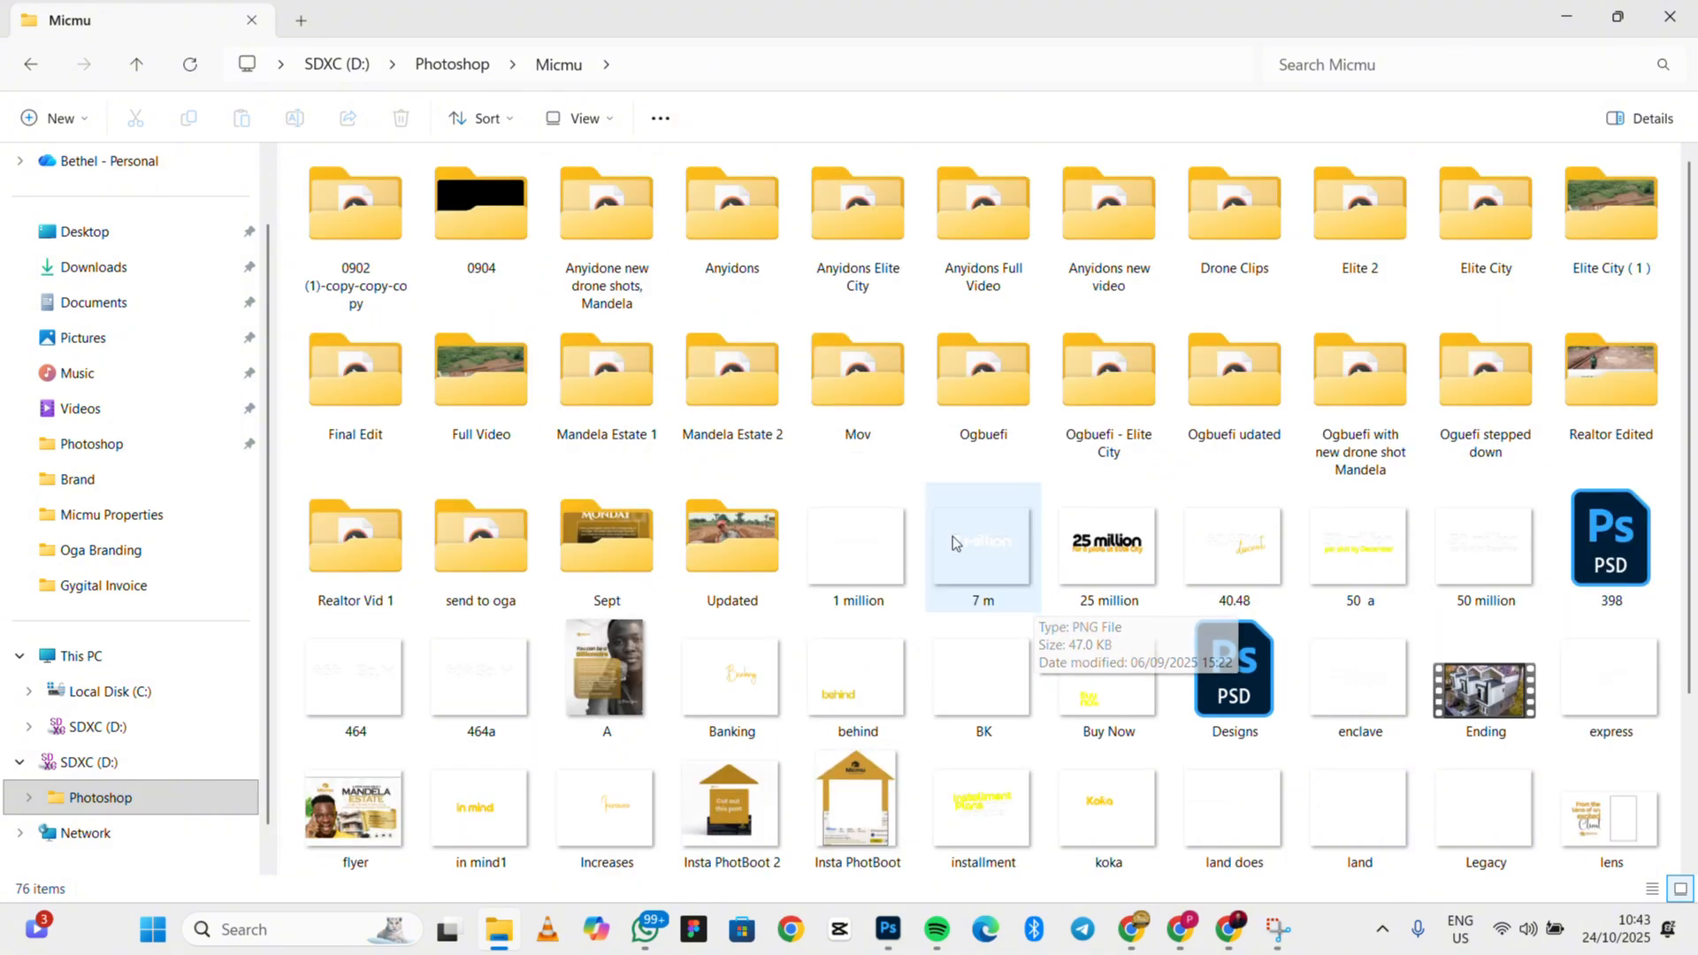
Place the finished Anyidons poster image from the Micmu Properties folder into the Photoshop poster document, filling the canvas
click(460, 65)
click(1624, 226)
double_click(1624, 227)
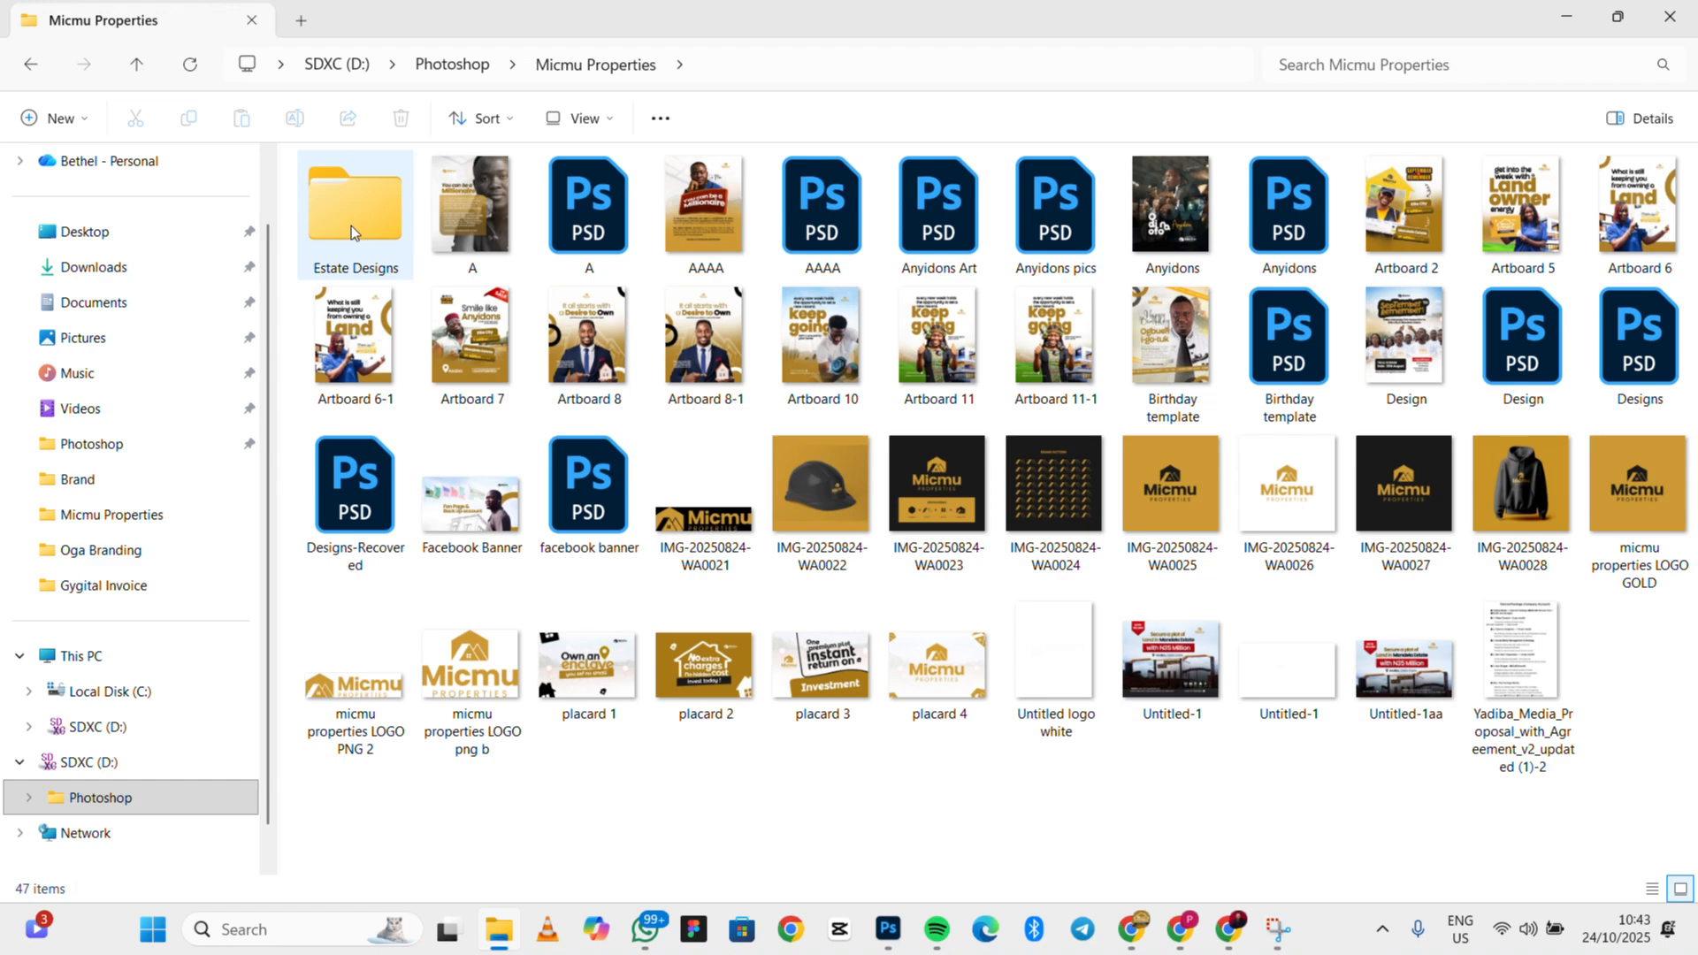
click(352, 228)
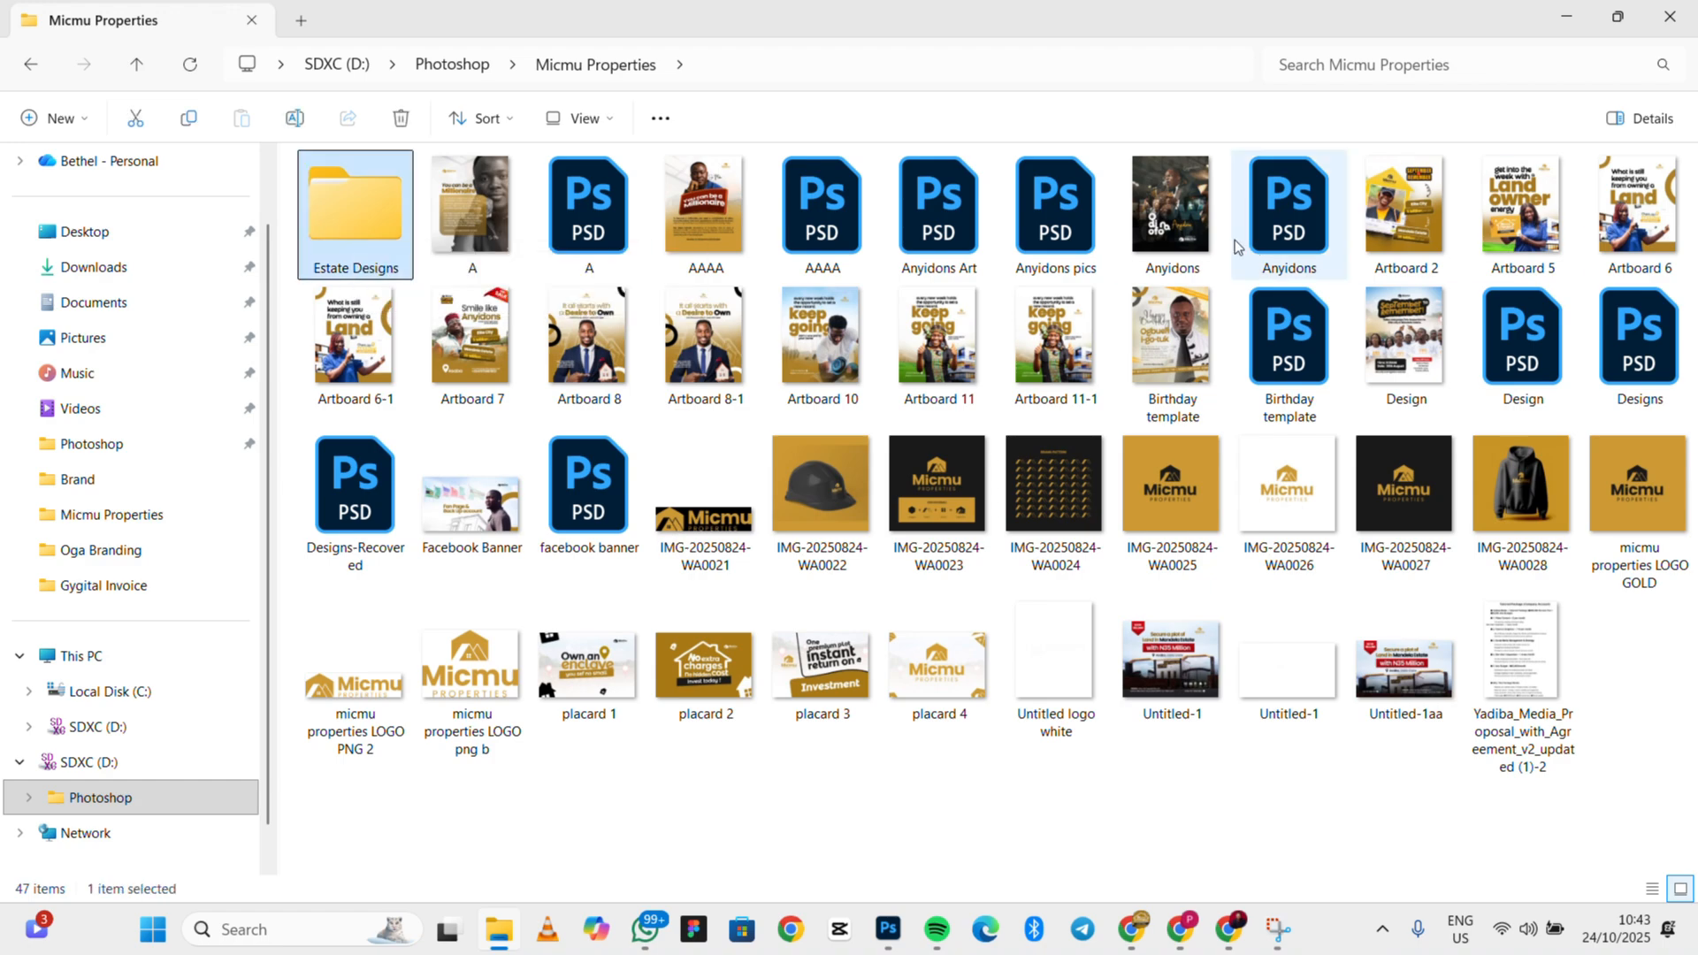
click(1174, 232)
drag(1192, 693, 828, 613)
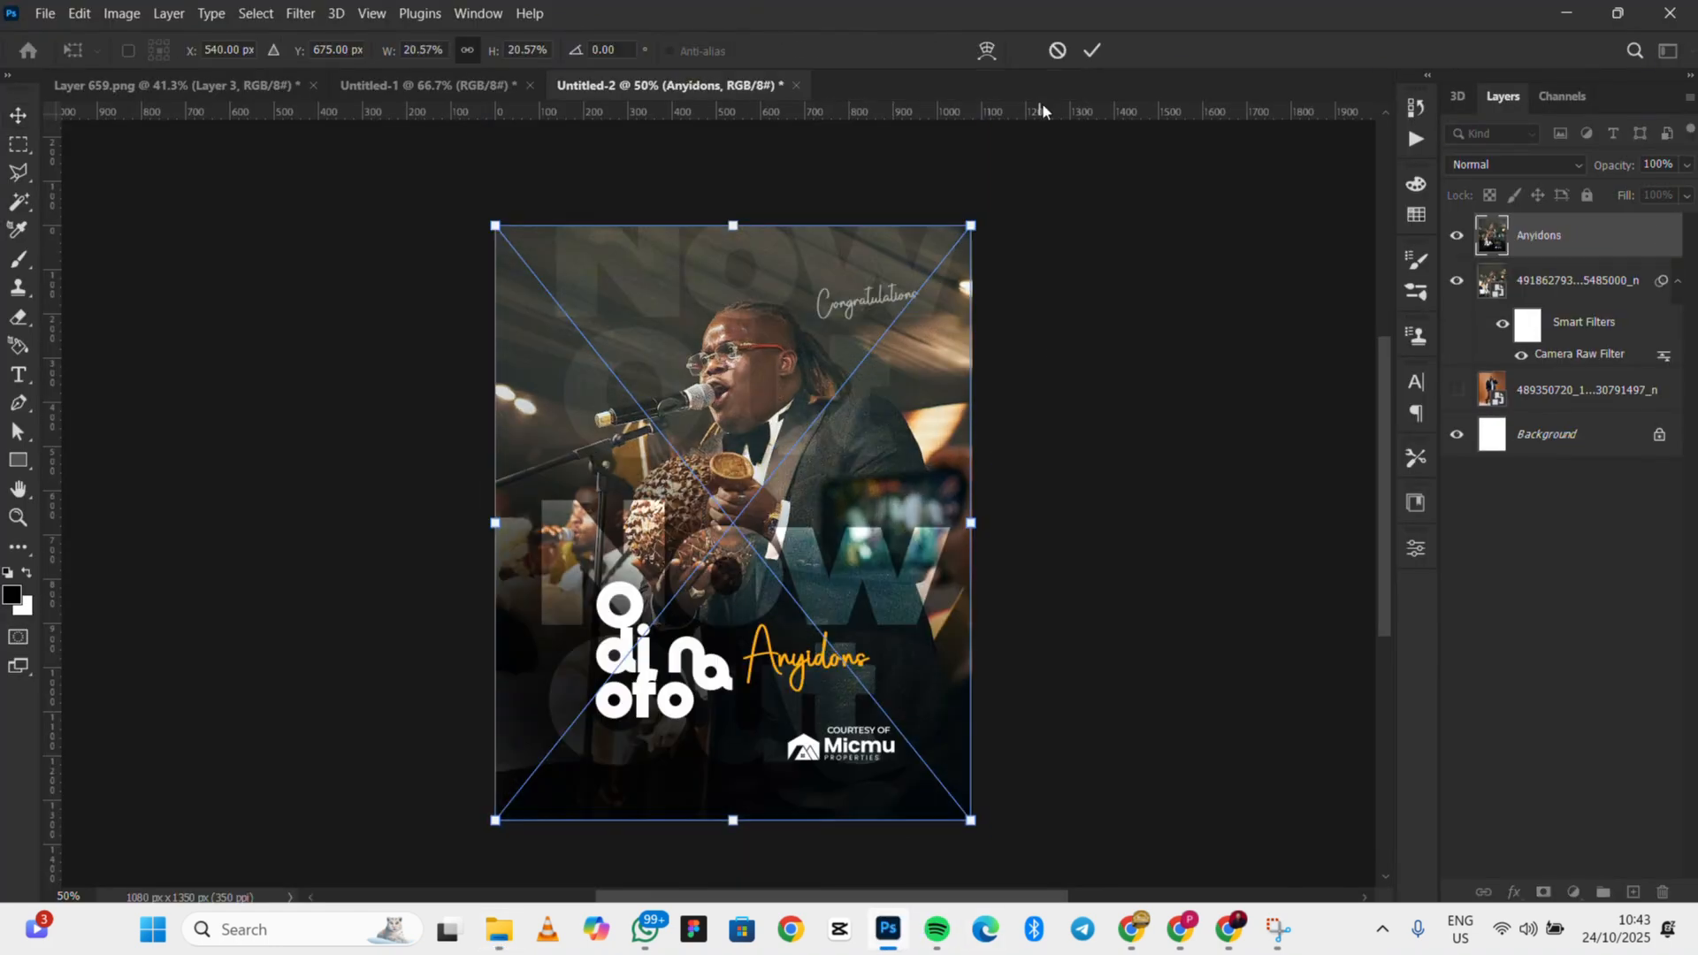
click(1092, 49)
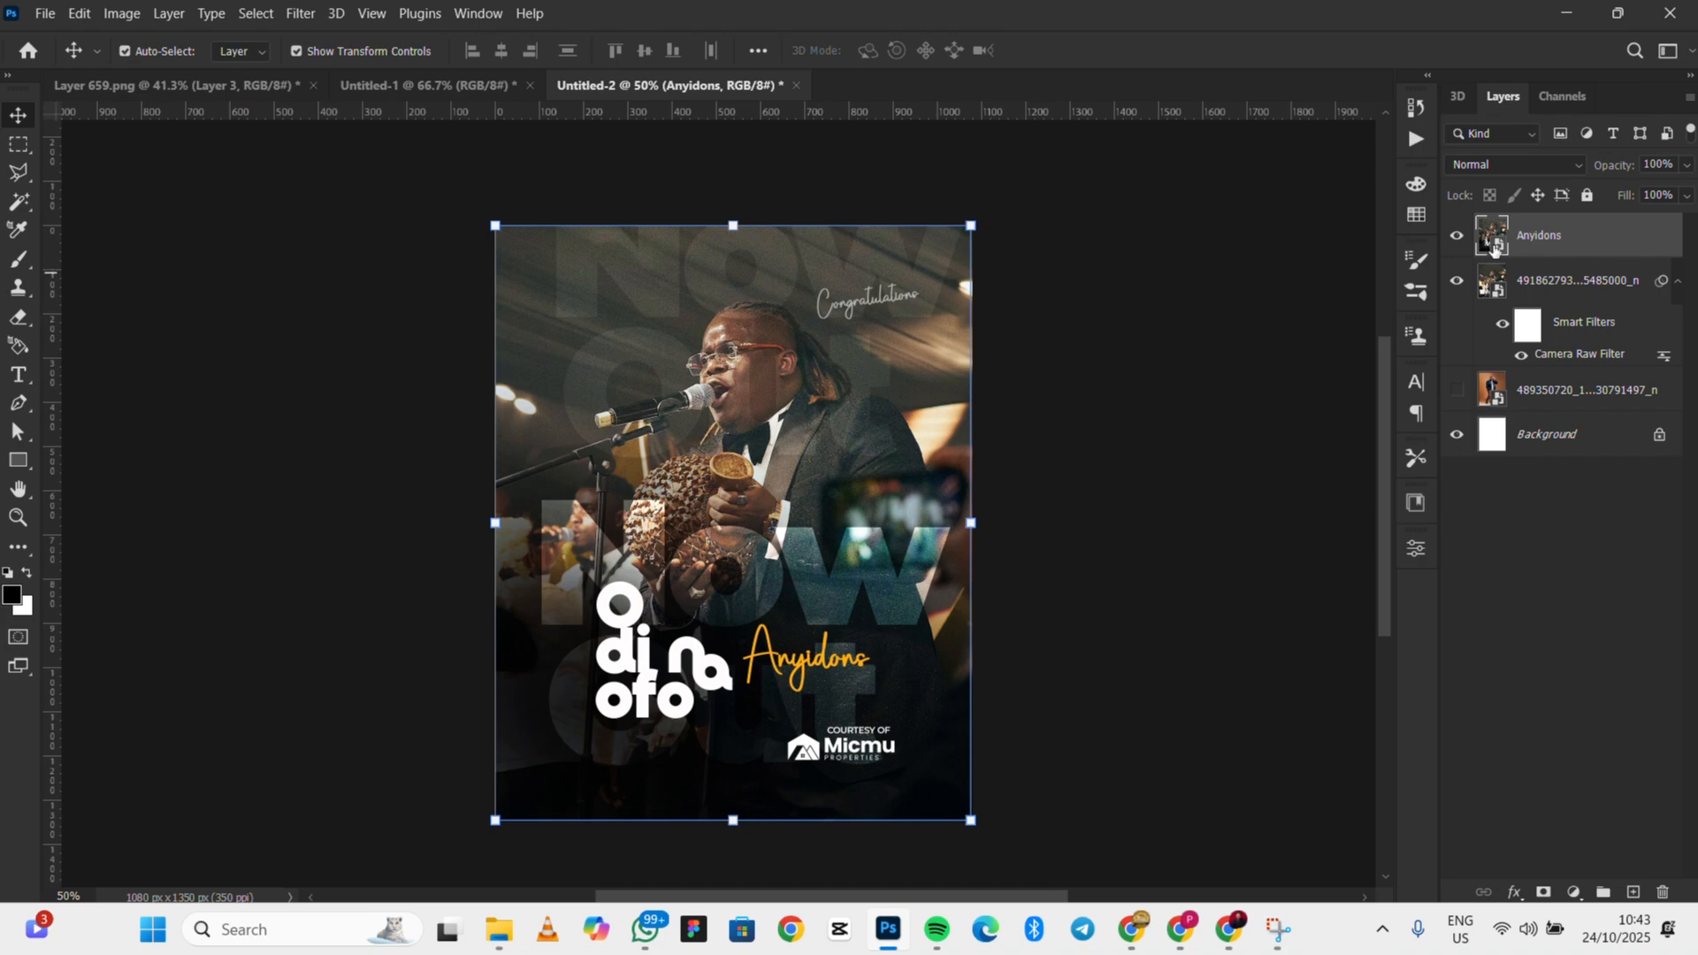
Compare the Anyidons reference layer with the stage photo beneath it, leaving the reference hidden
click(1457, 235)
click(1456, 235)
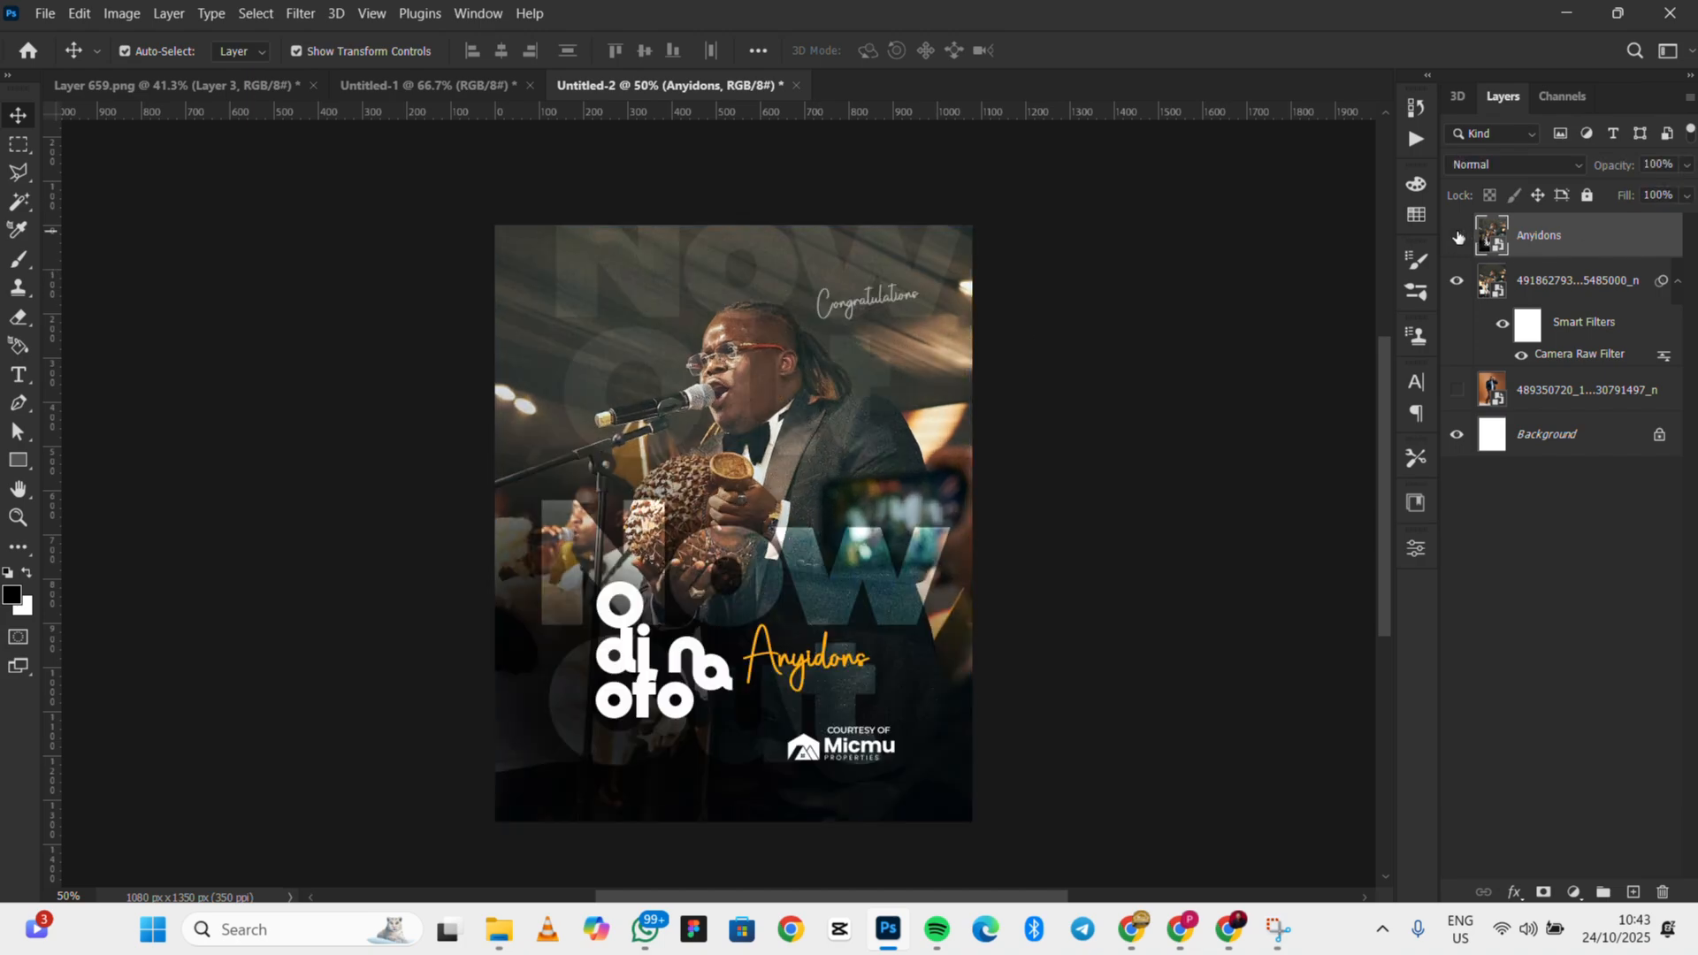
click(1457, 236)
Enlarge the stage photo to 19.78% and reposition it at about X 575 px, Y 432.25 px
click(738, 410)
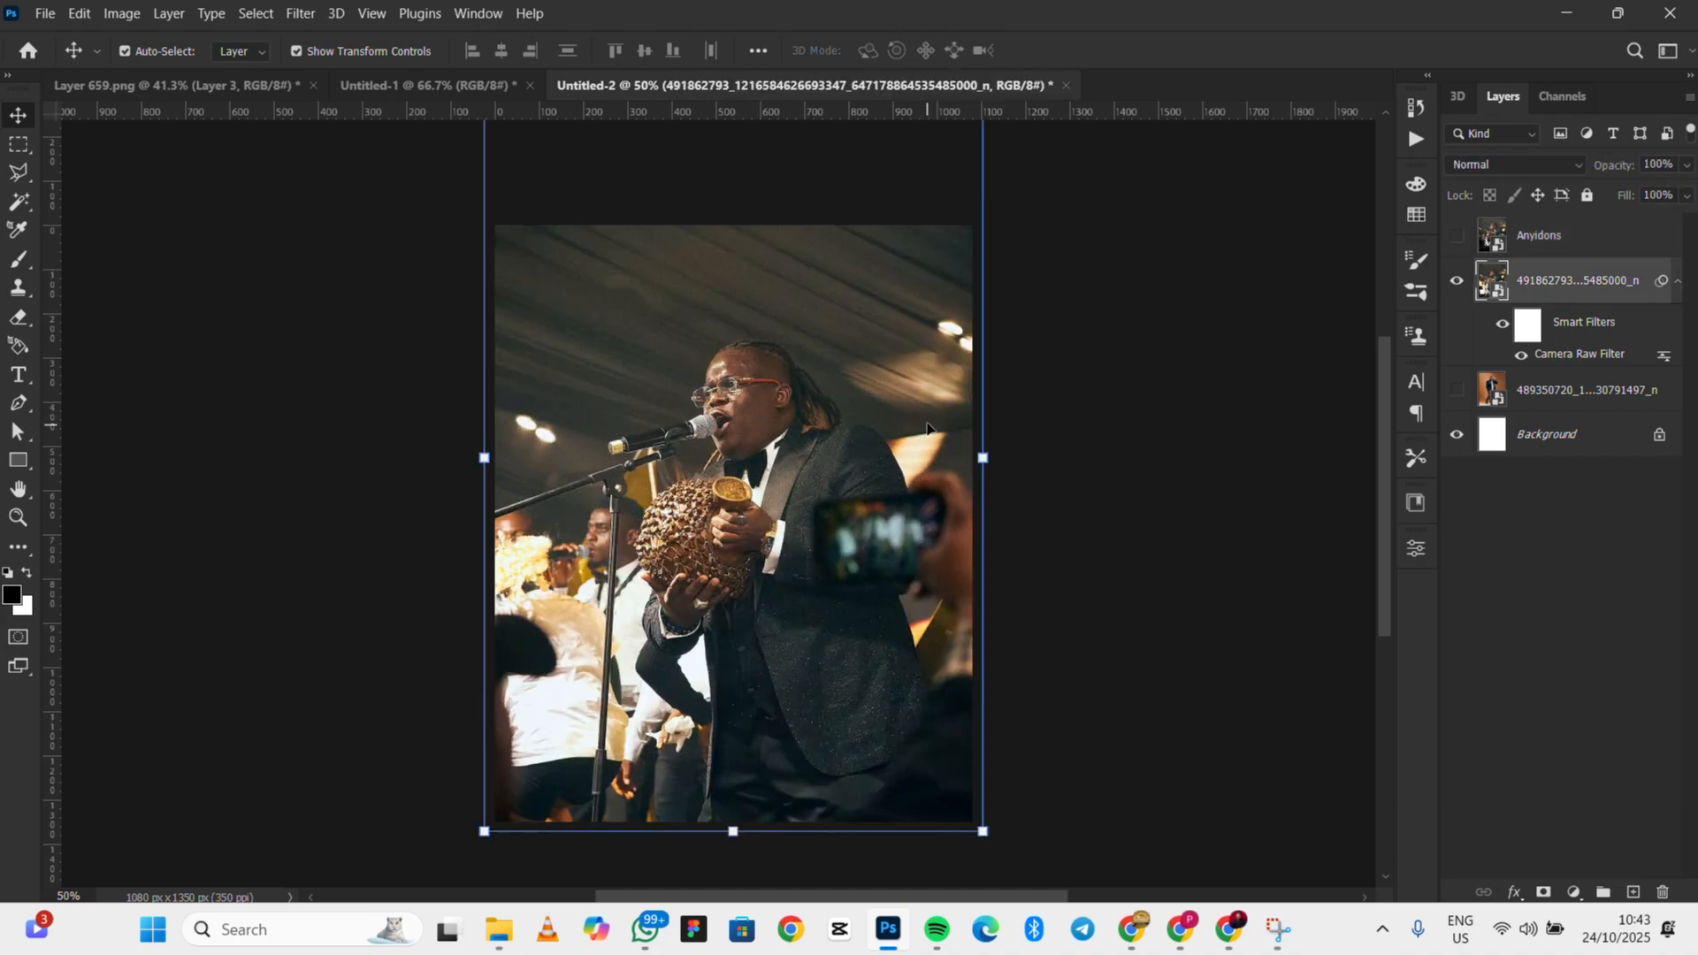
click(983, 457)
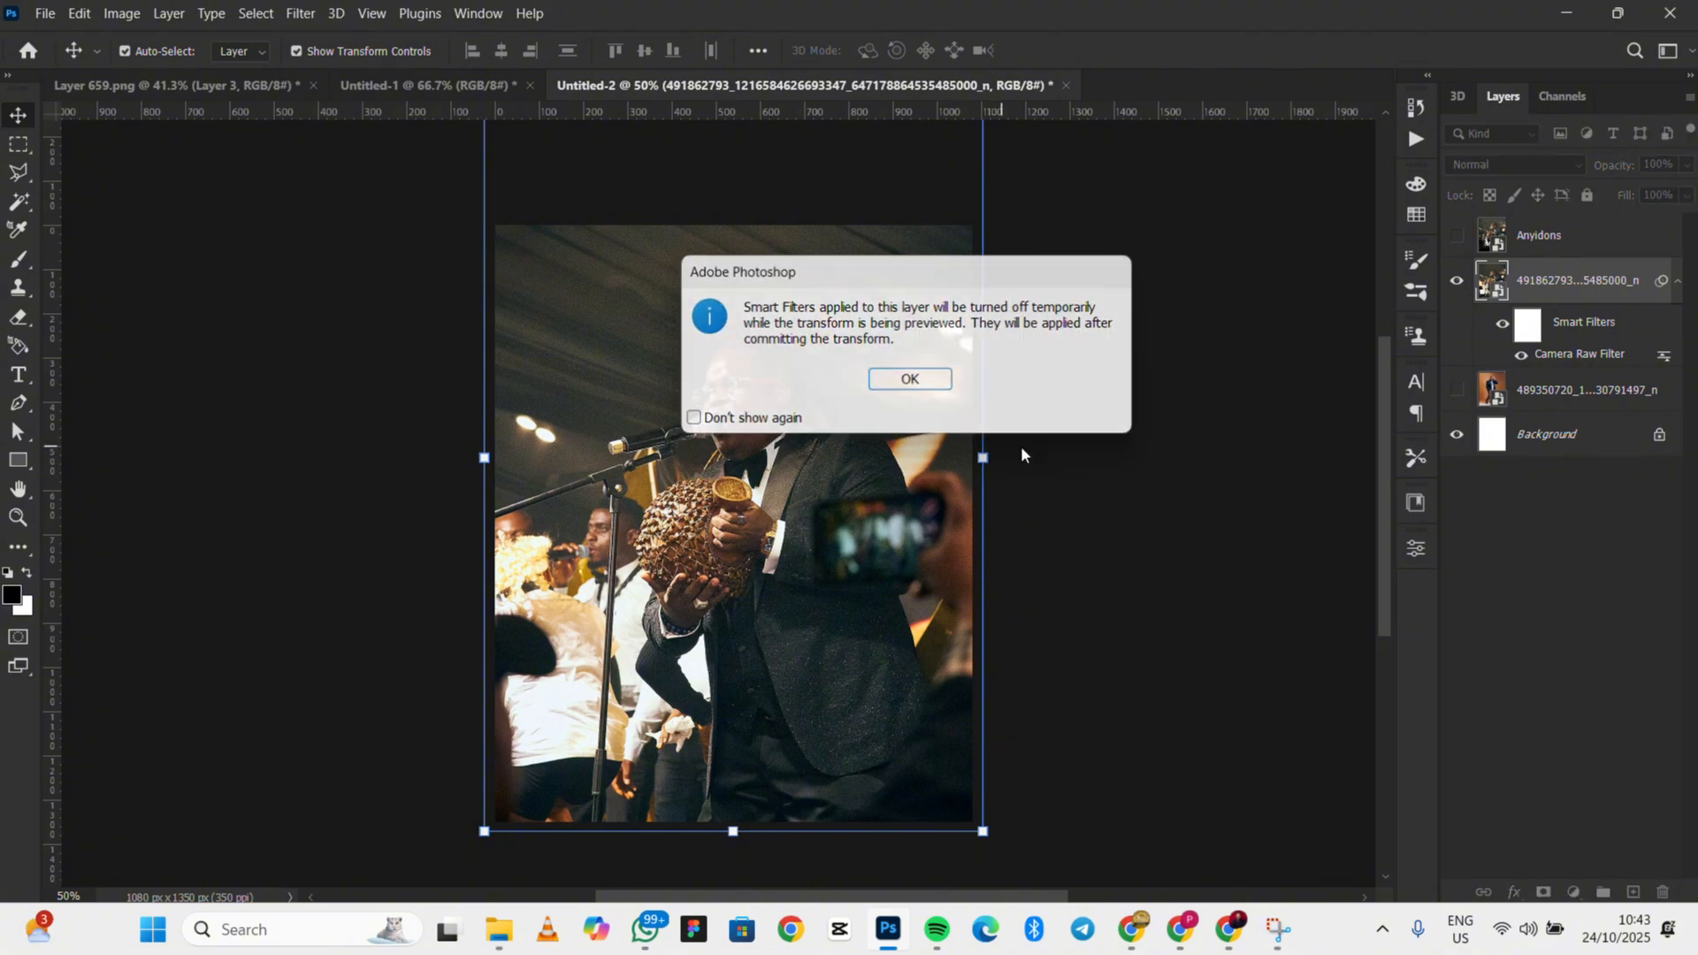
key(Return)
drag(986, 456, 1064, 453)
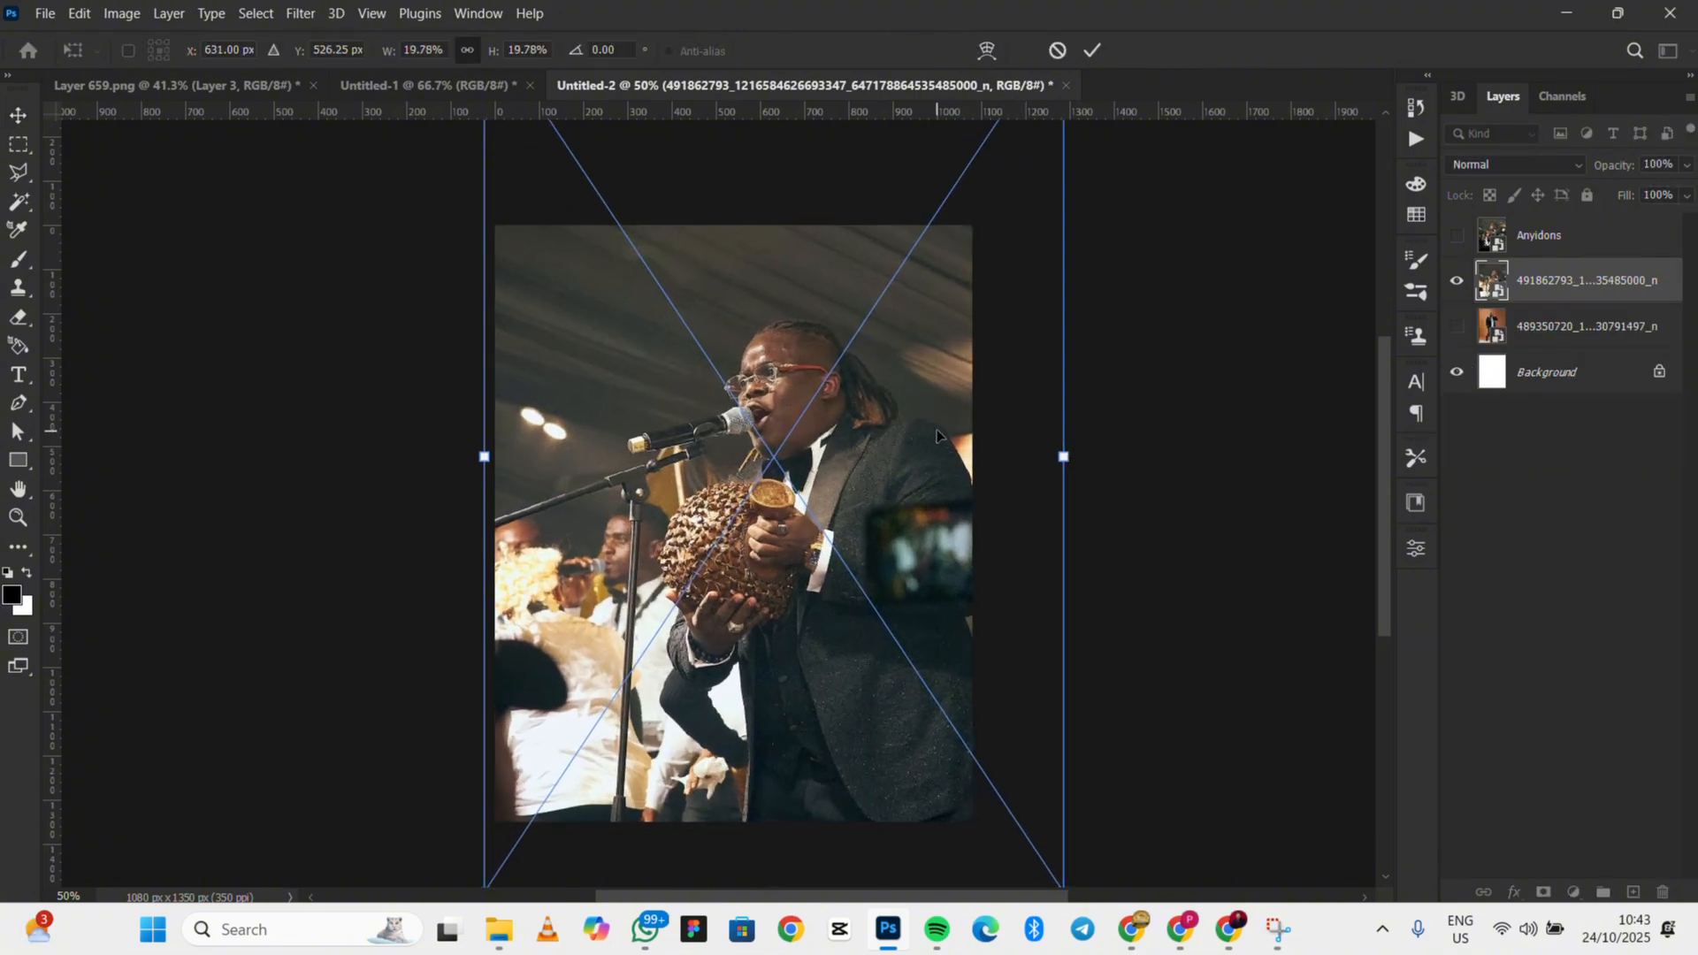
drag(936, 429, 911, 388)
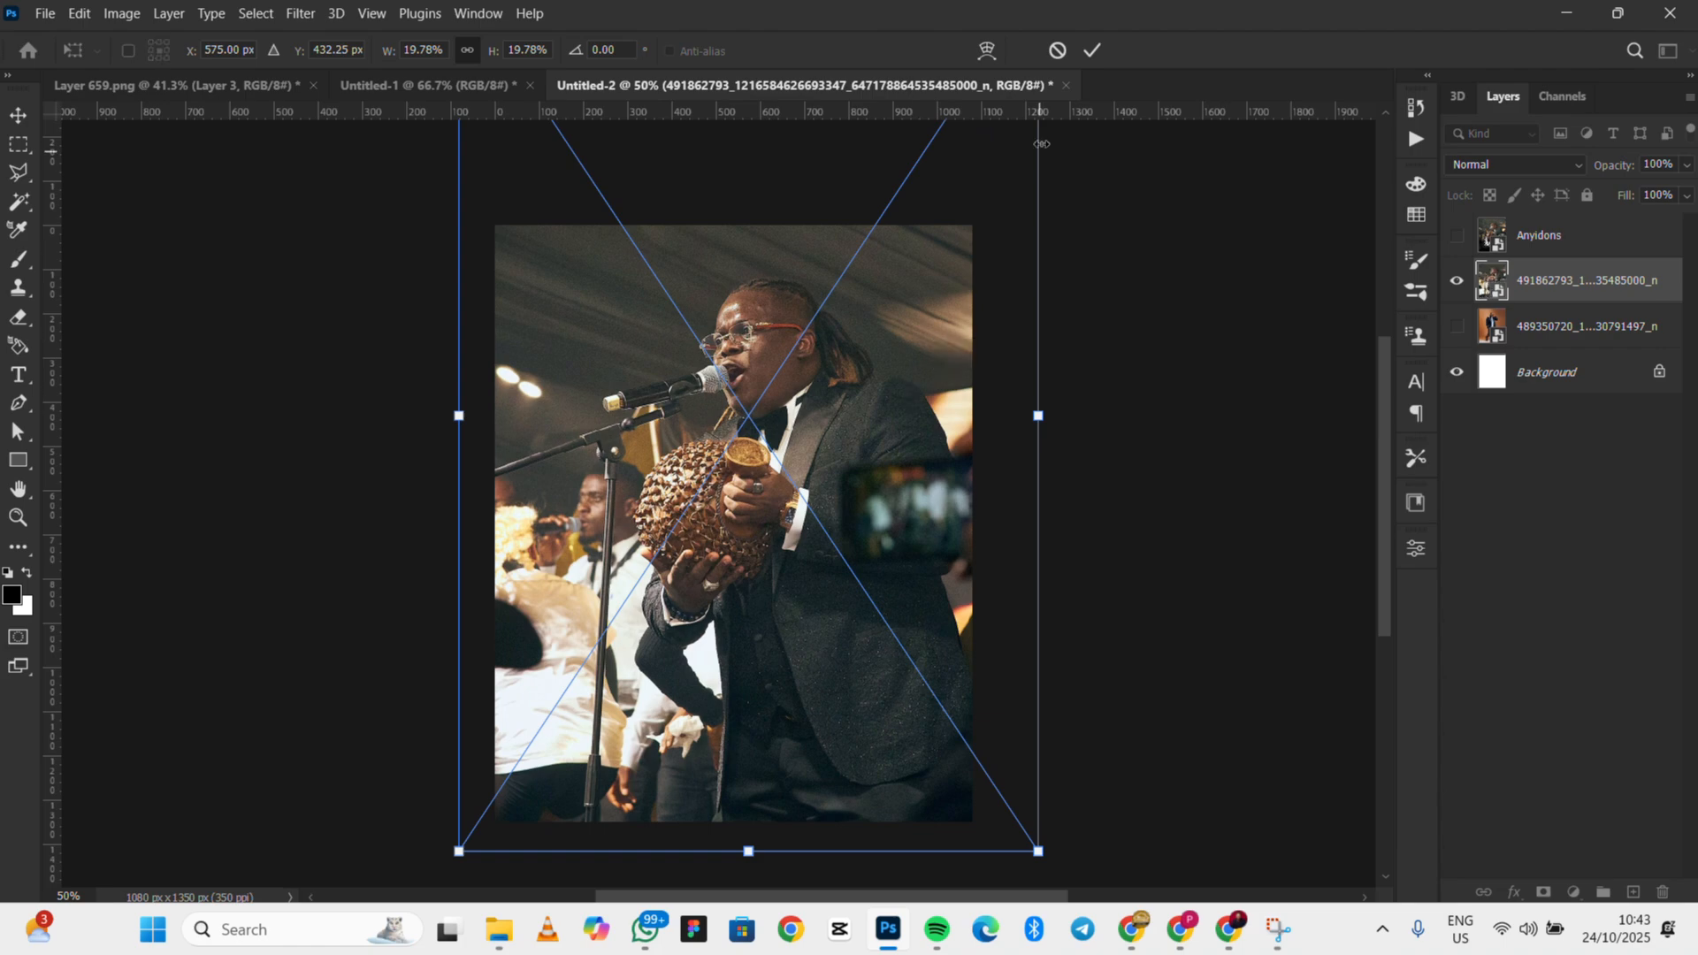
click(1093, 50)
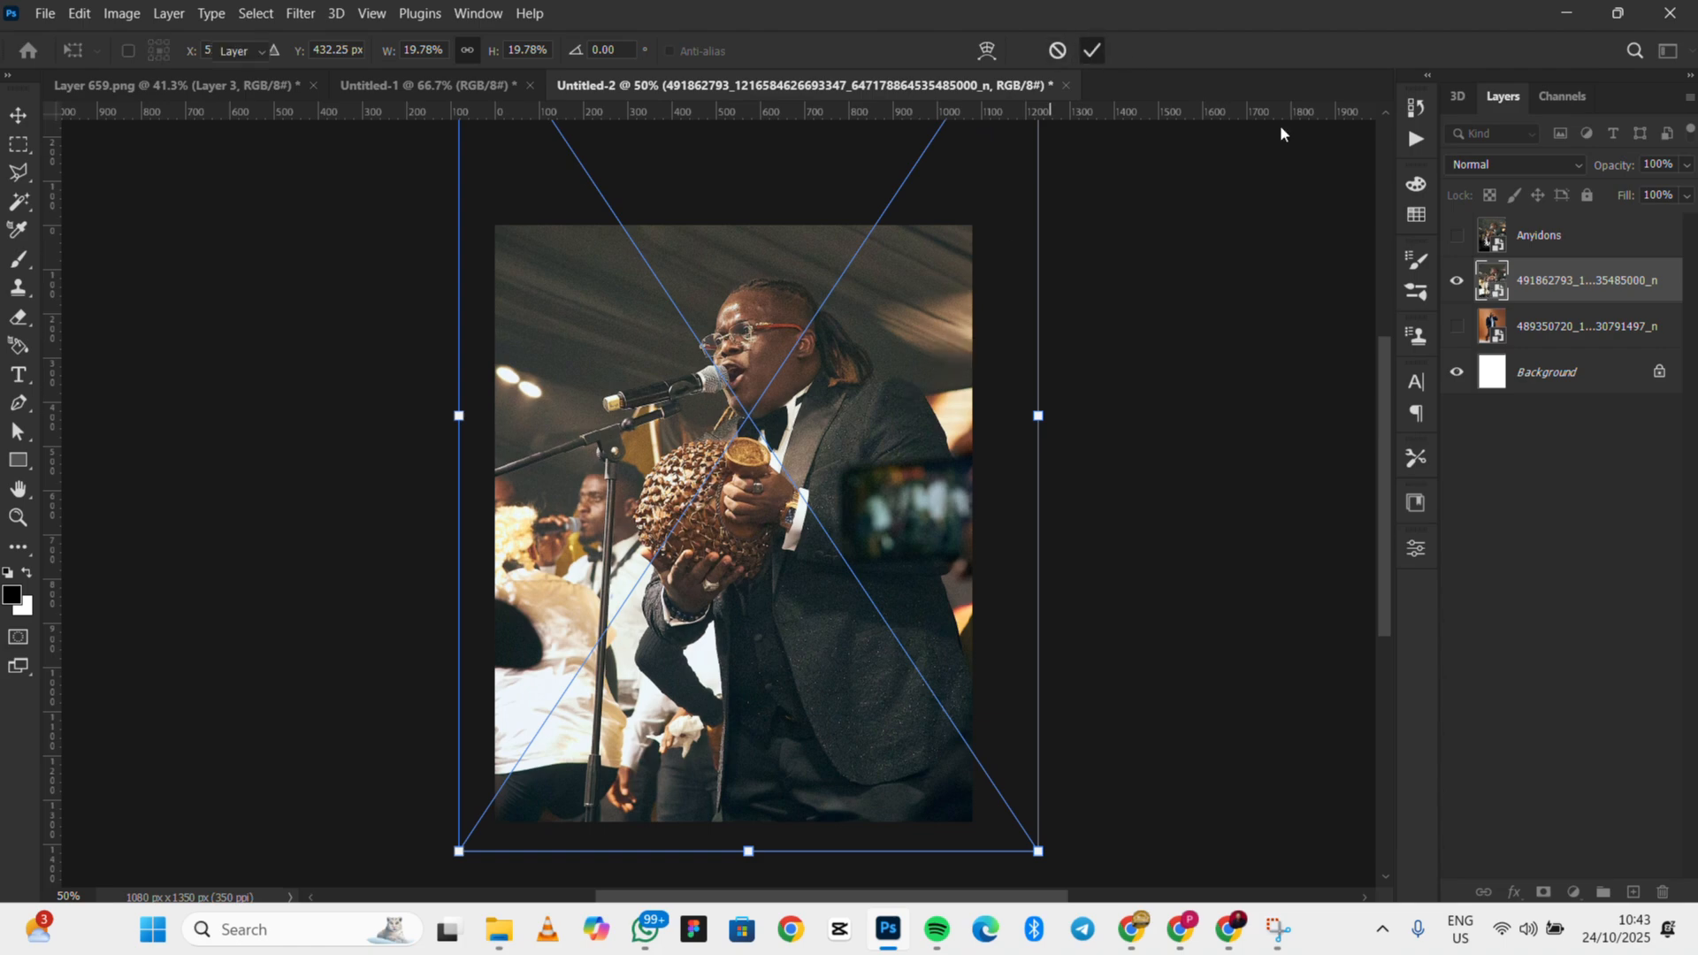
Check against the reference poster, and paint a soft black fade over the photo's lower part on a new layer with a 24% opacity brush
click(1457, 236)
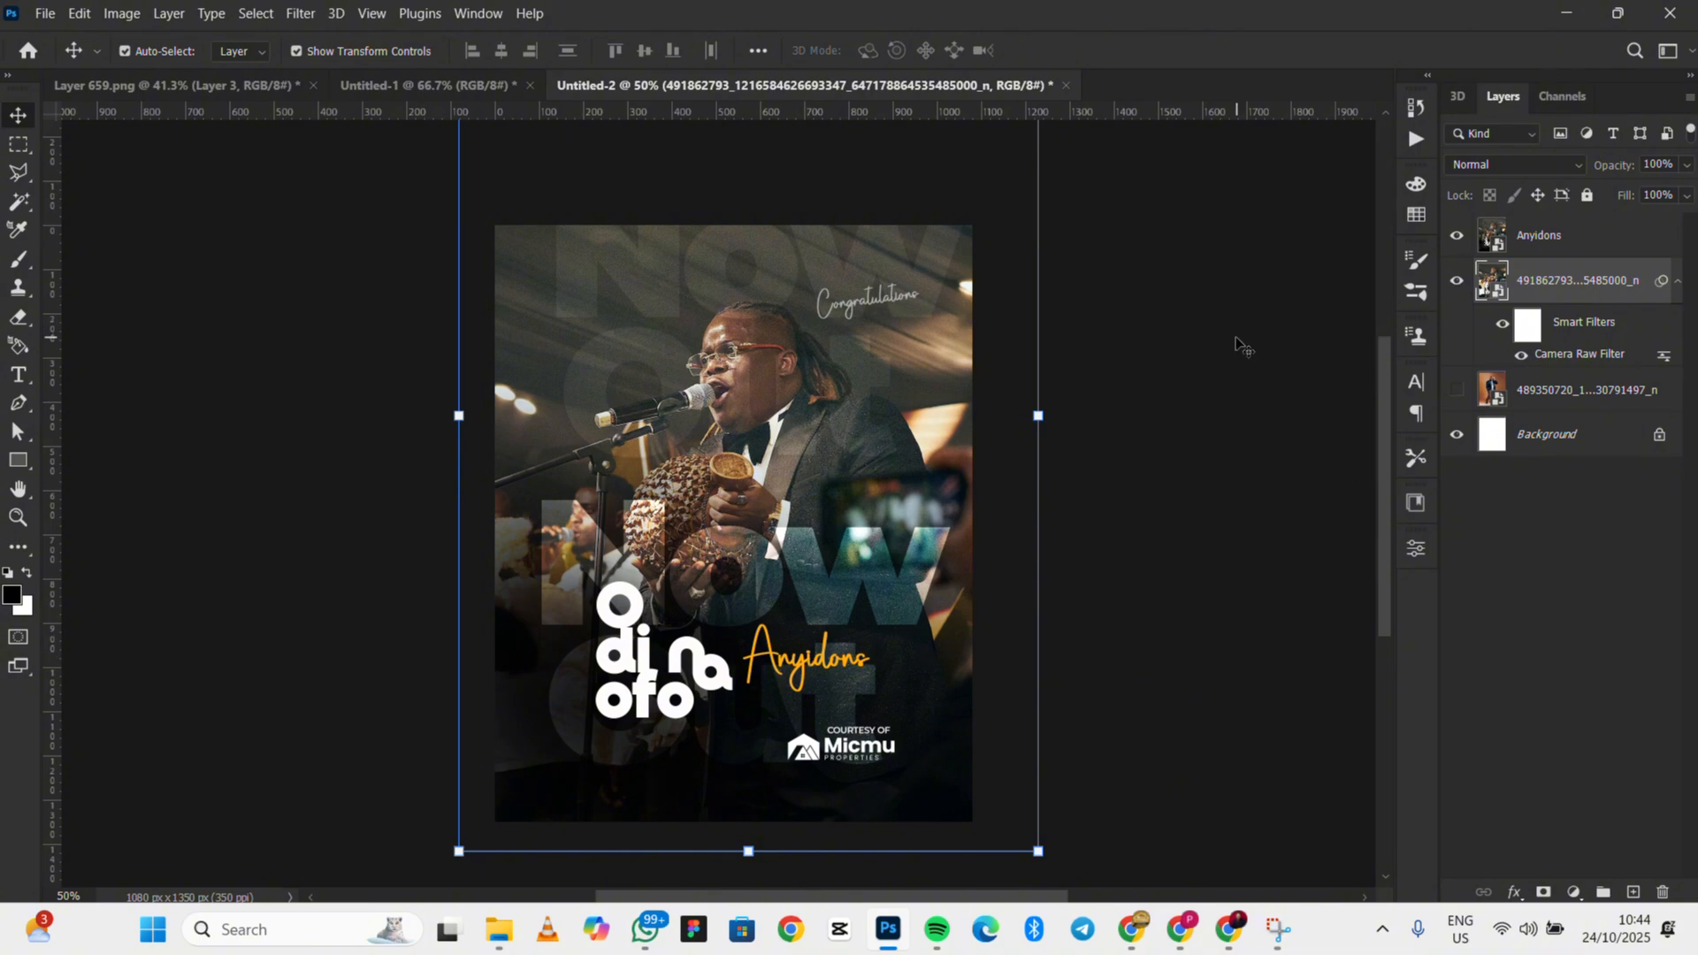
click(1458, 237)
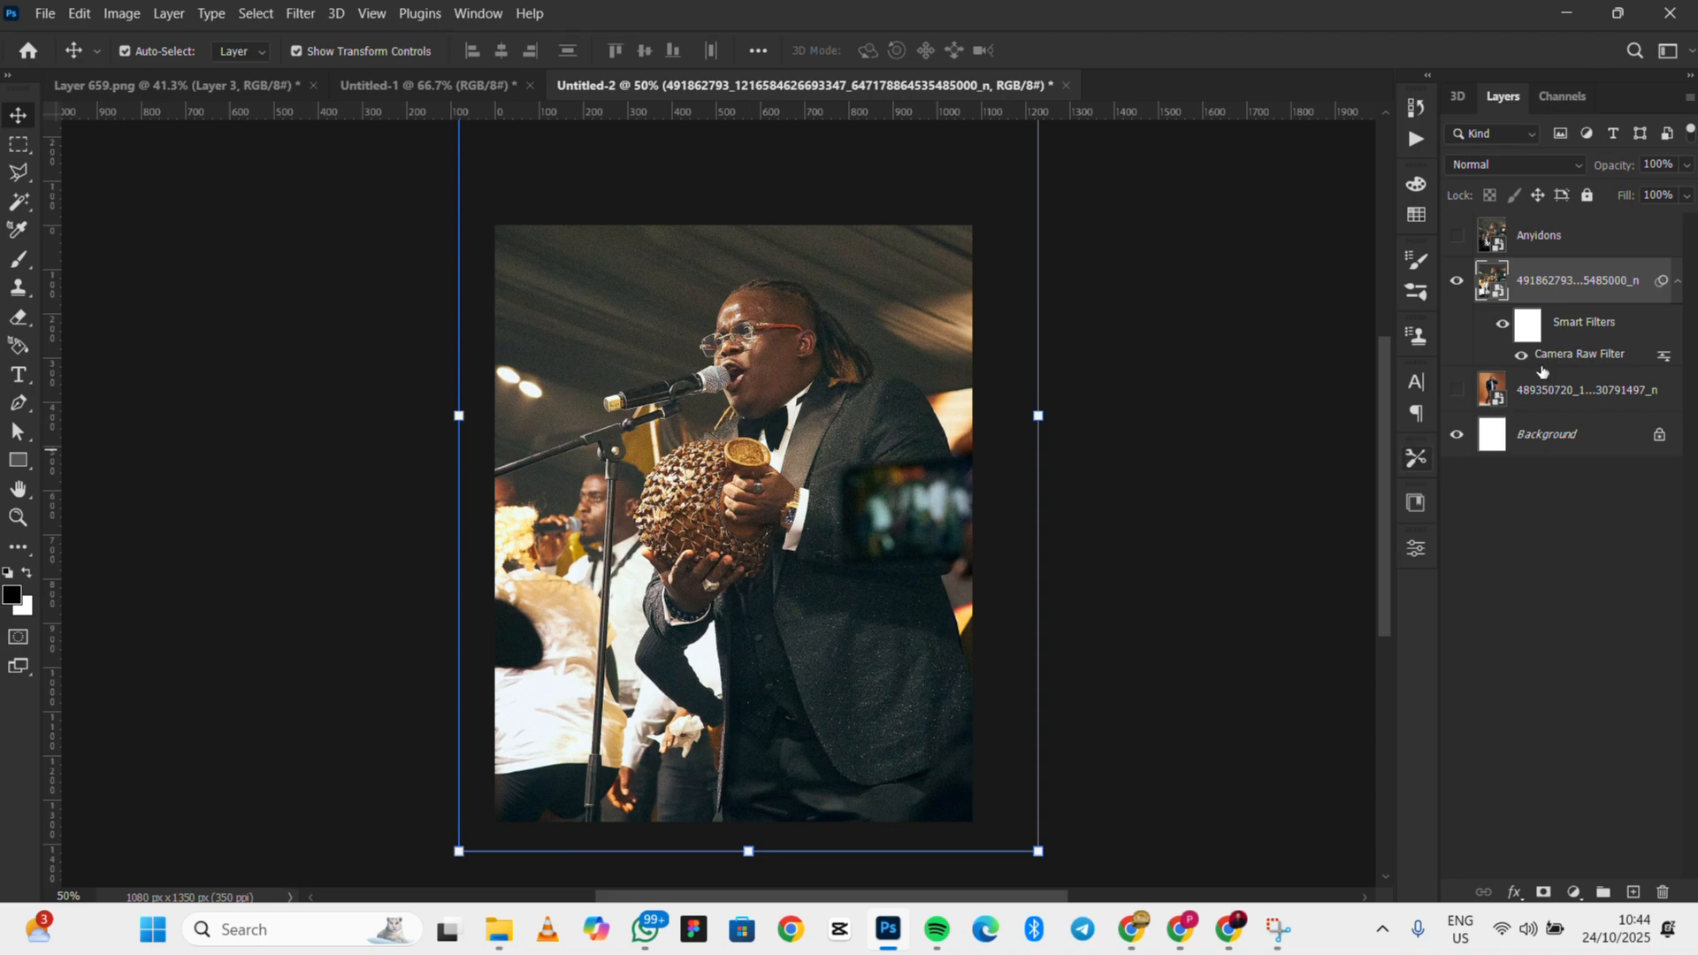
click(1632, 892)
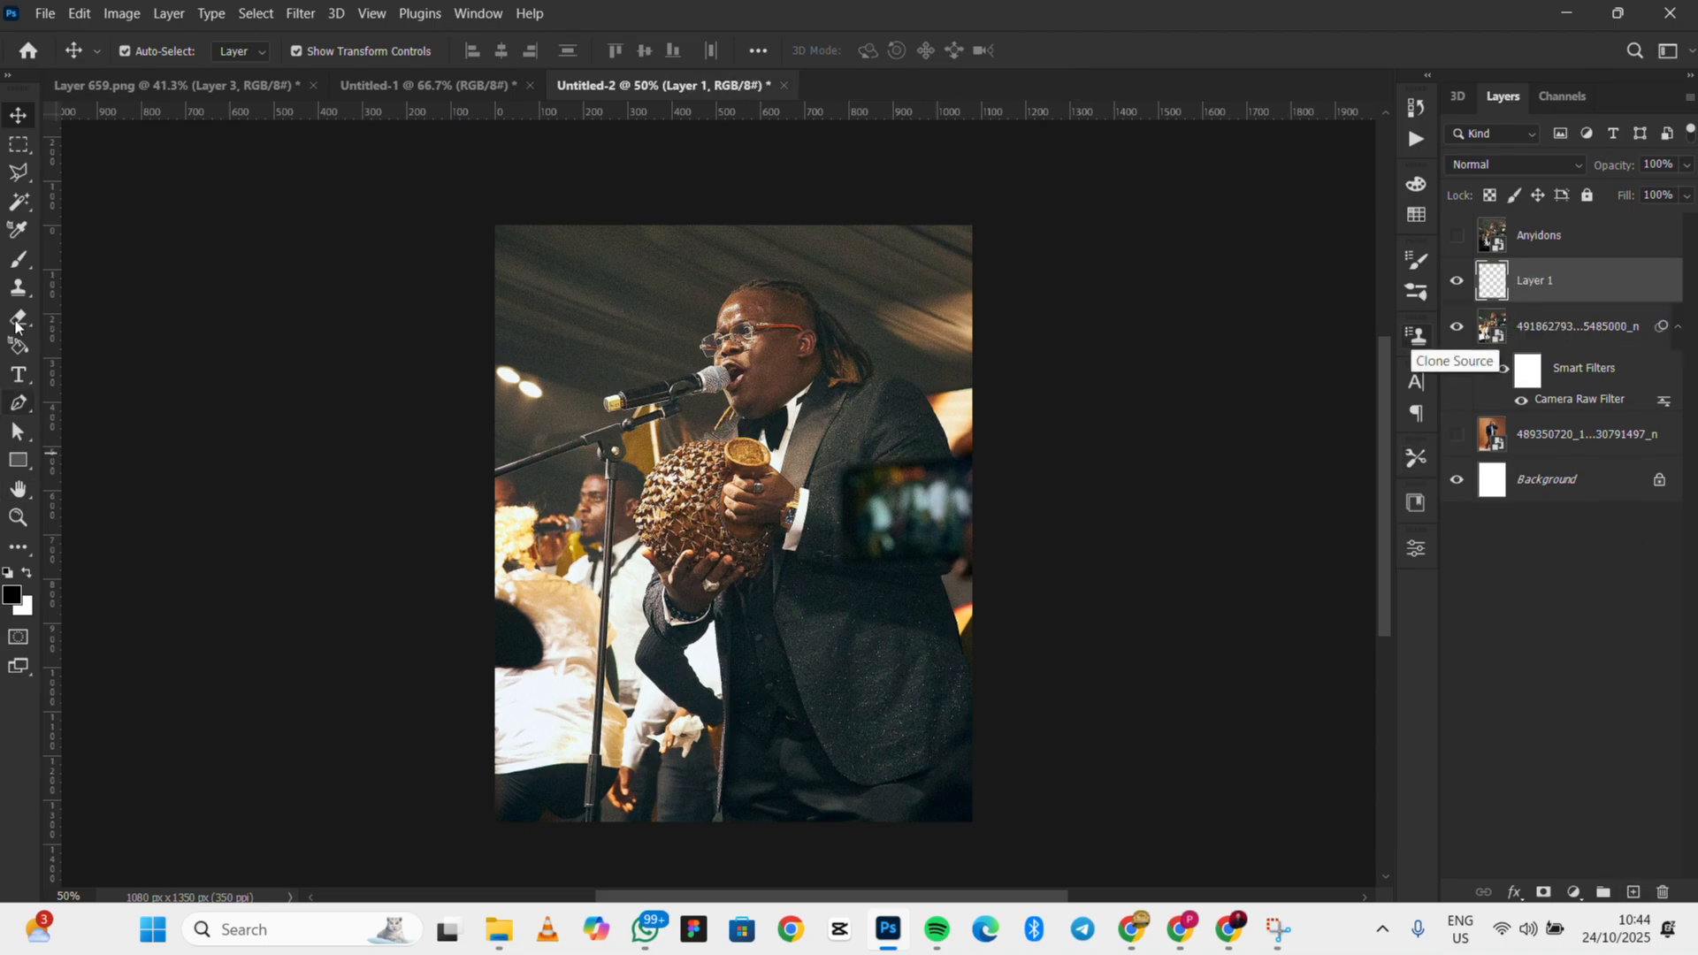
click(18, 259)
mouse_move(484, 655)
mouse_down()
mouse_move(378, 777)
mouse_move(549, 728)
mouse_move(304, 796)
mouse_move(534, 732)
mouse_move(1005, 720)
mouse_move(280, 784)
mouse_move(1043, 770)
mouse_move(295, 714)
mouse_move(1073, 728)
mouse_move(421, 679)
mouse_move(440, 804)
mouse_move(495, 752)
mouse_up()
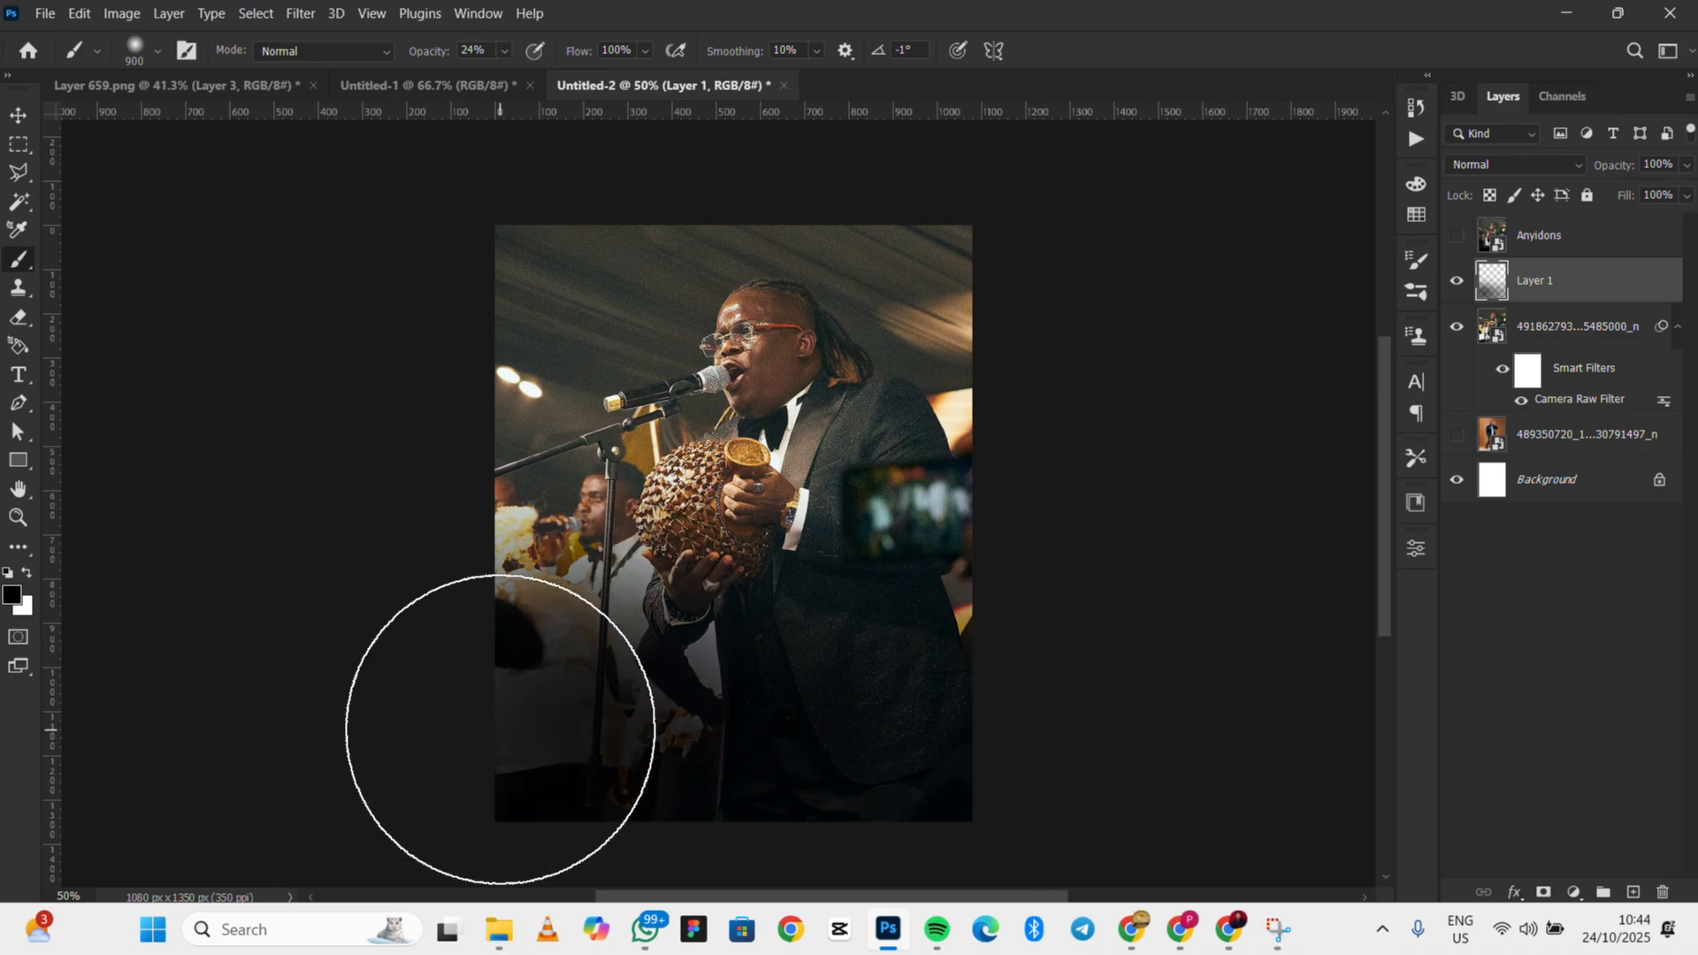
click(17, 117)
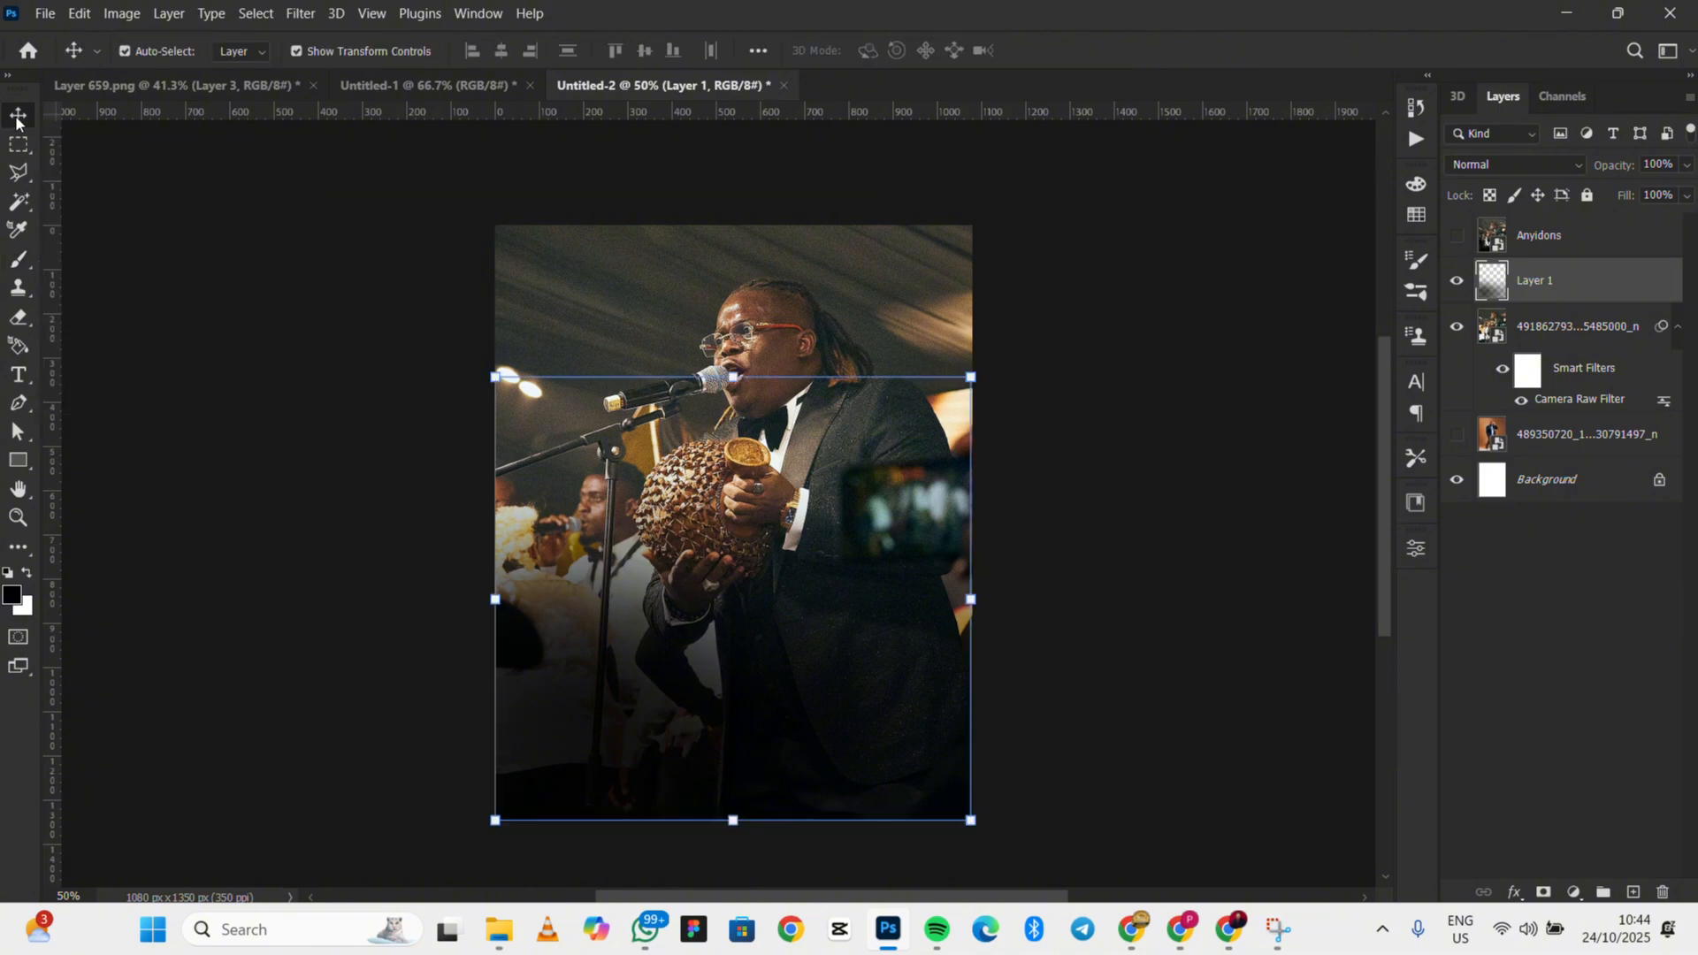
click(1050, 211)
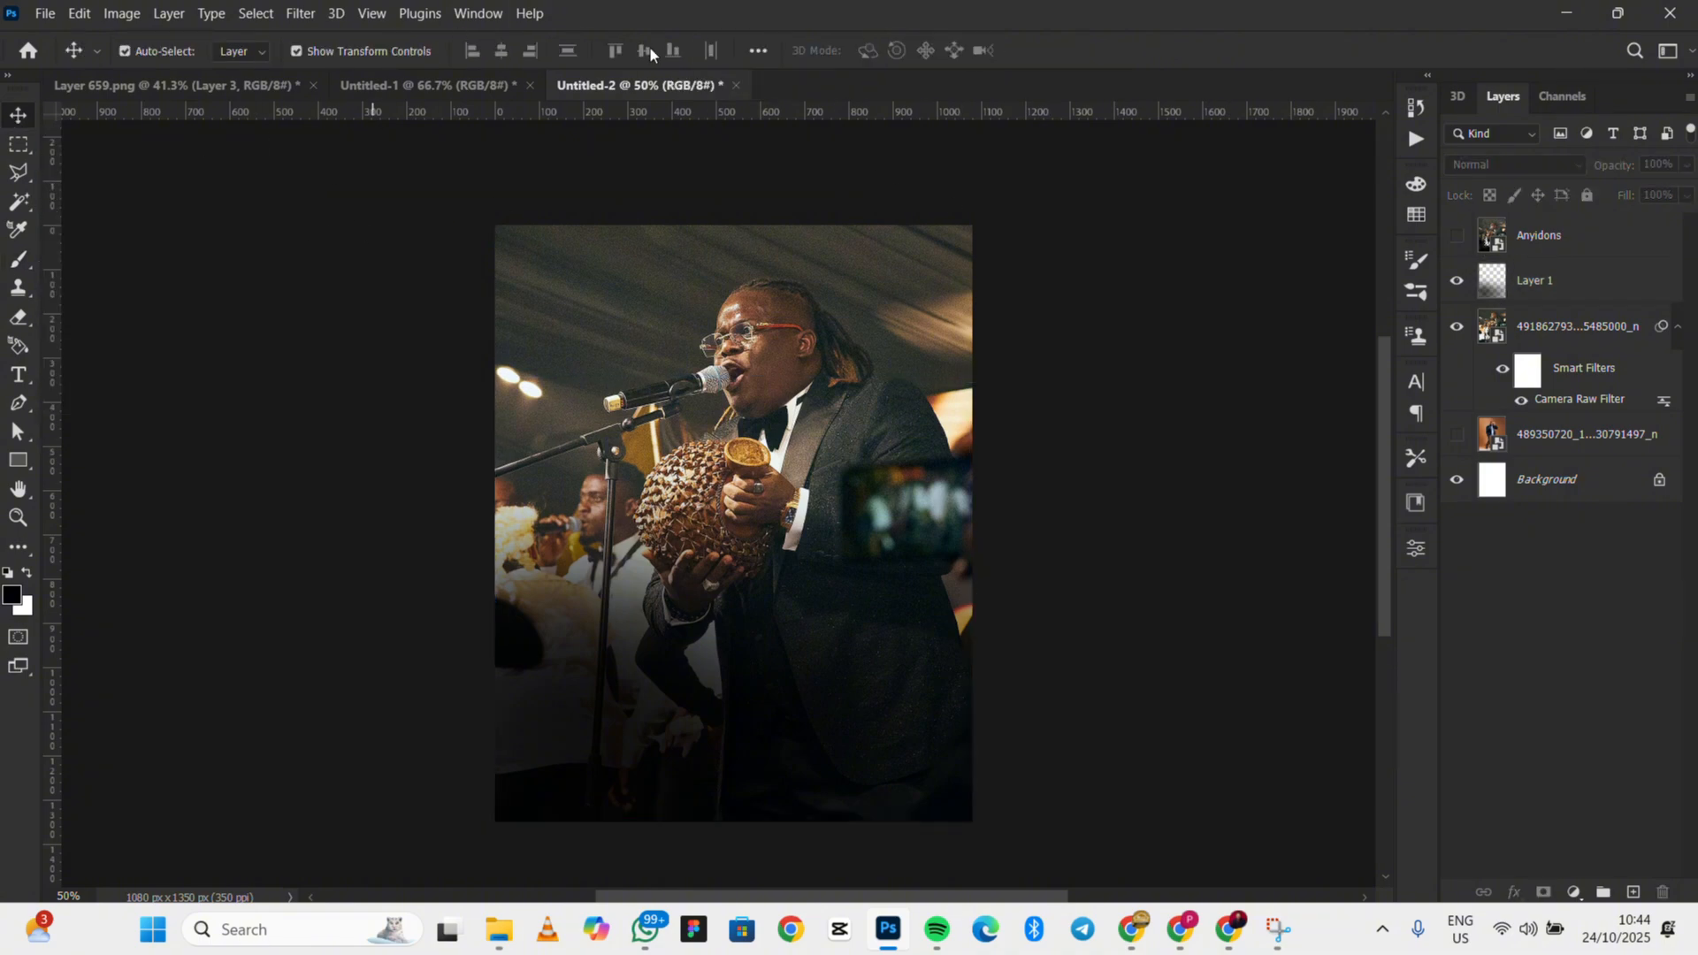
Set the Type tool's font to Along Sans s2
key(t)
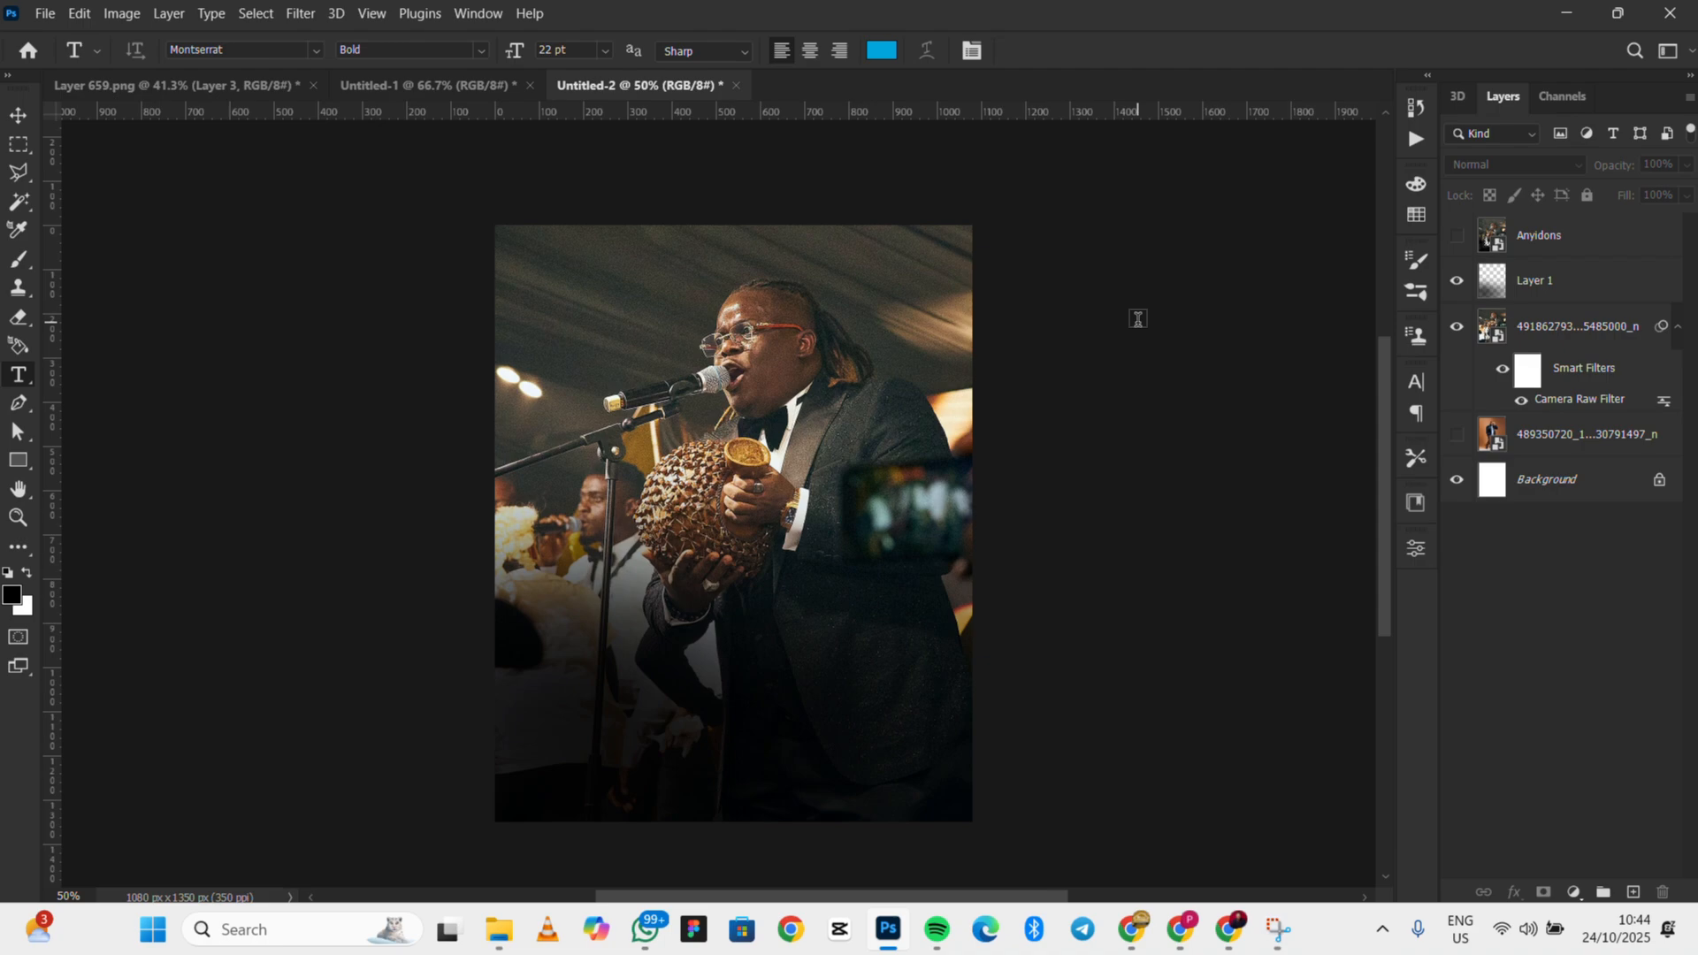
click(1419, 383)
click(1285, 412)
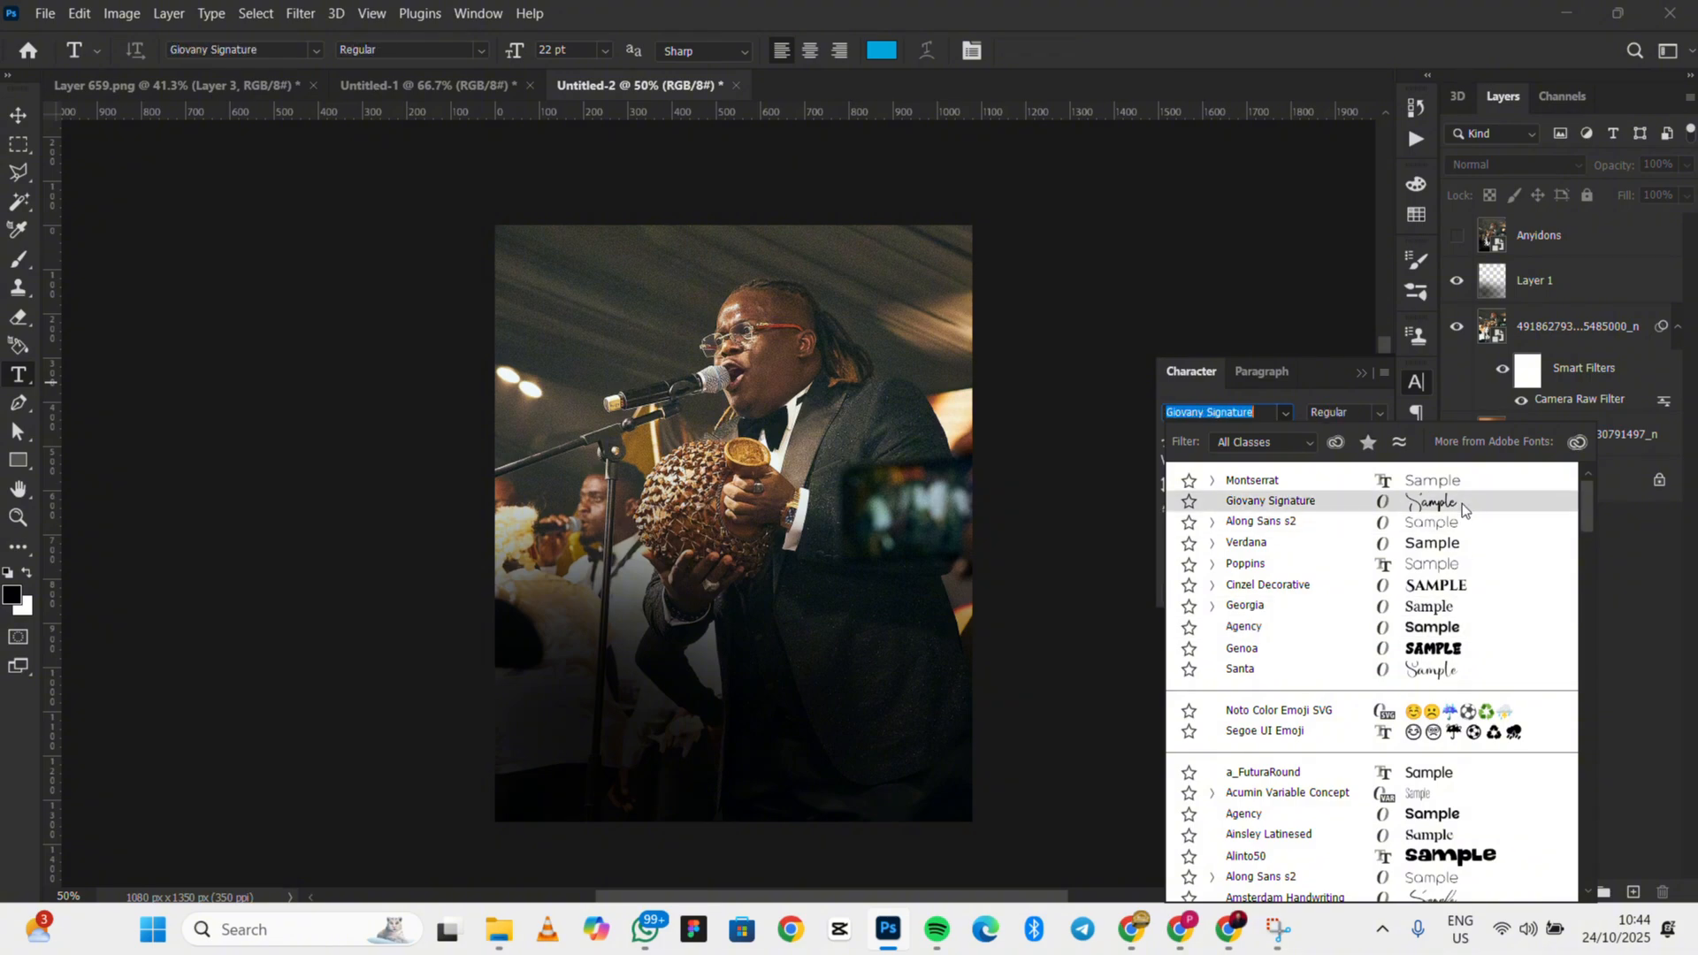
click(1459, 531)
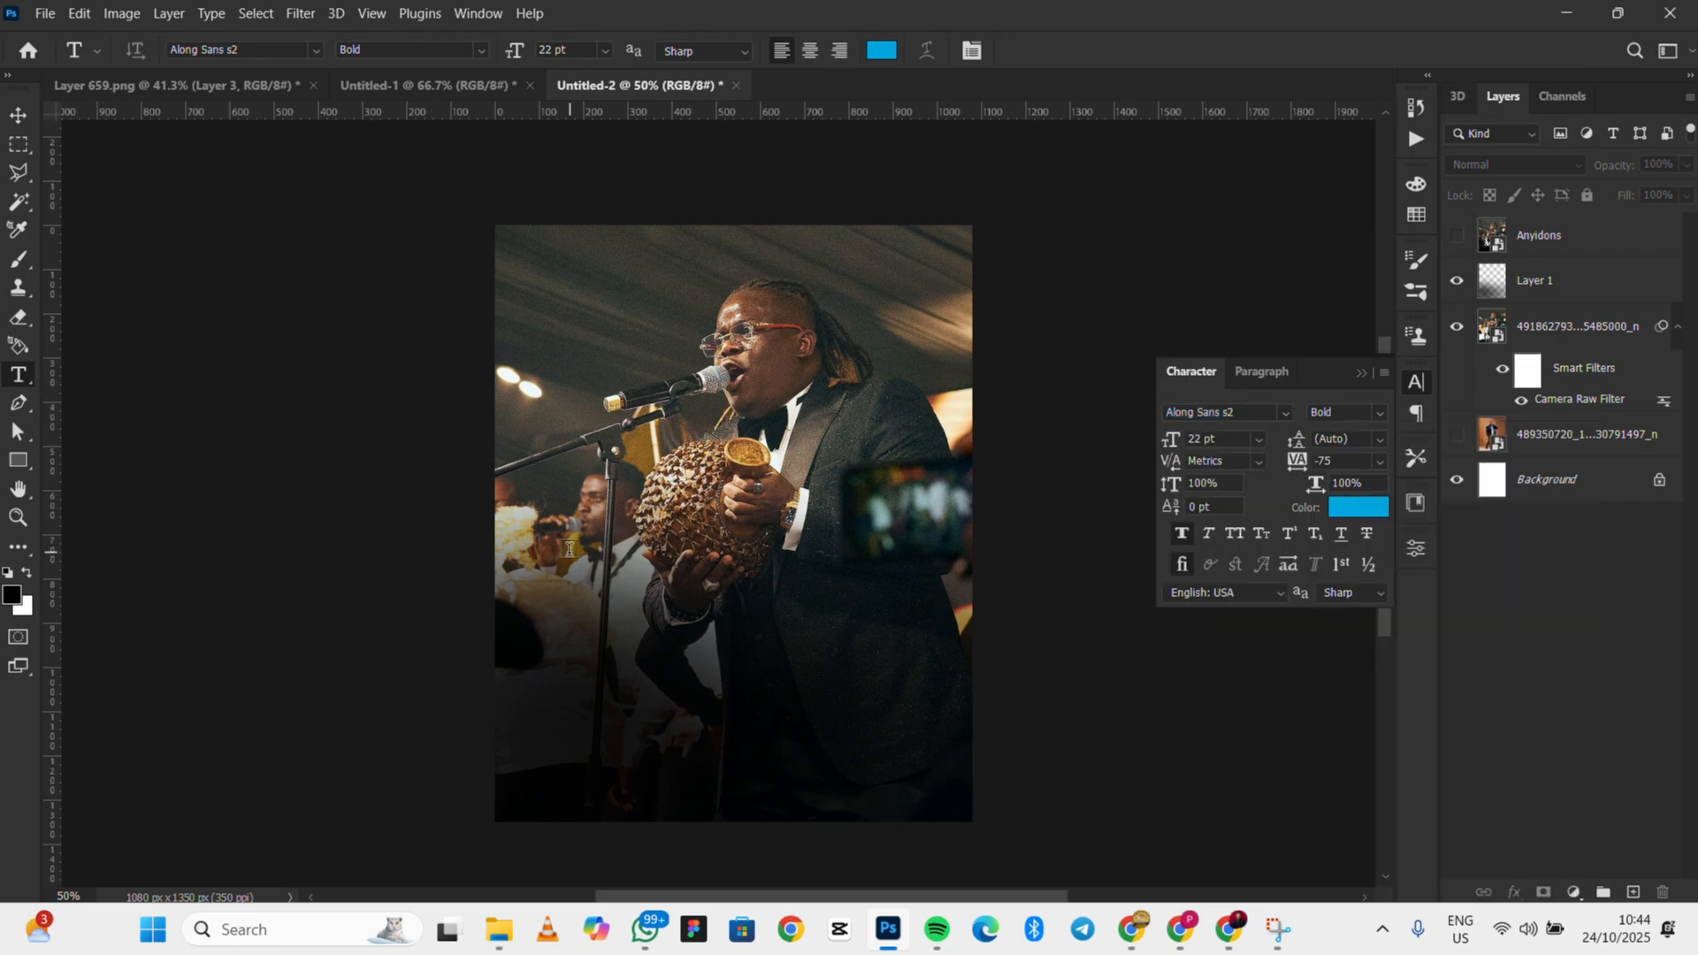
Add a paragraph text box over the photo's lower left area reading "O", "di" and "na Ofo" on three lines
drag(573, 553, 748, 749)
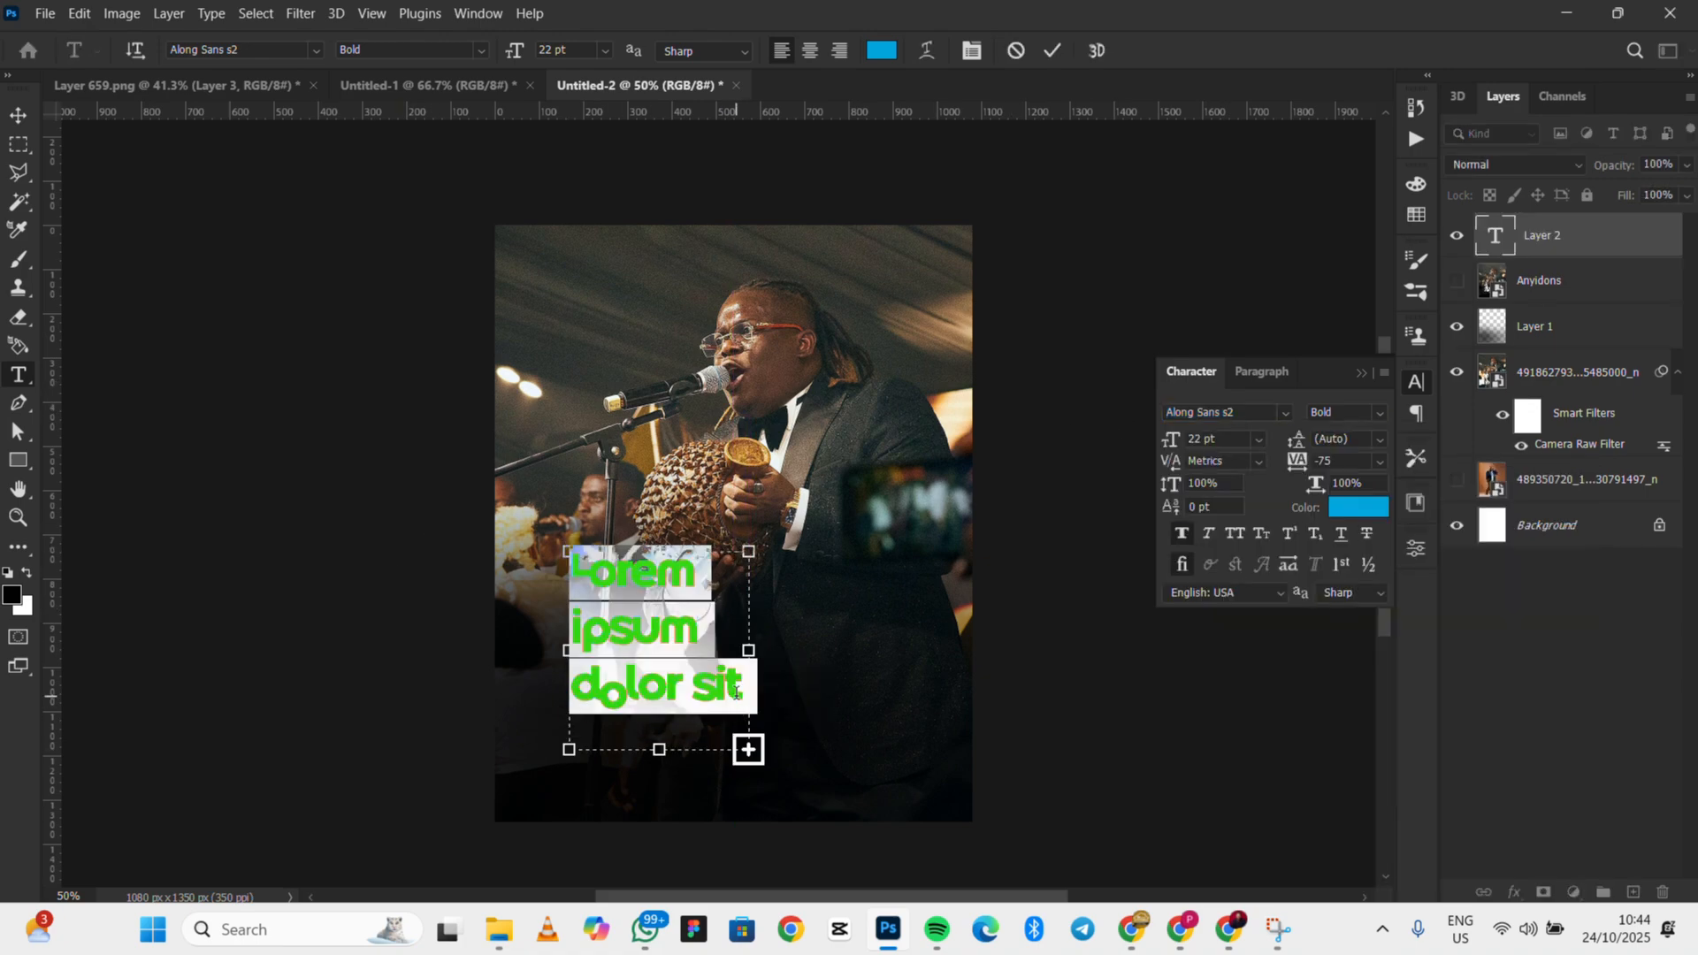
key(BackSpace)
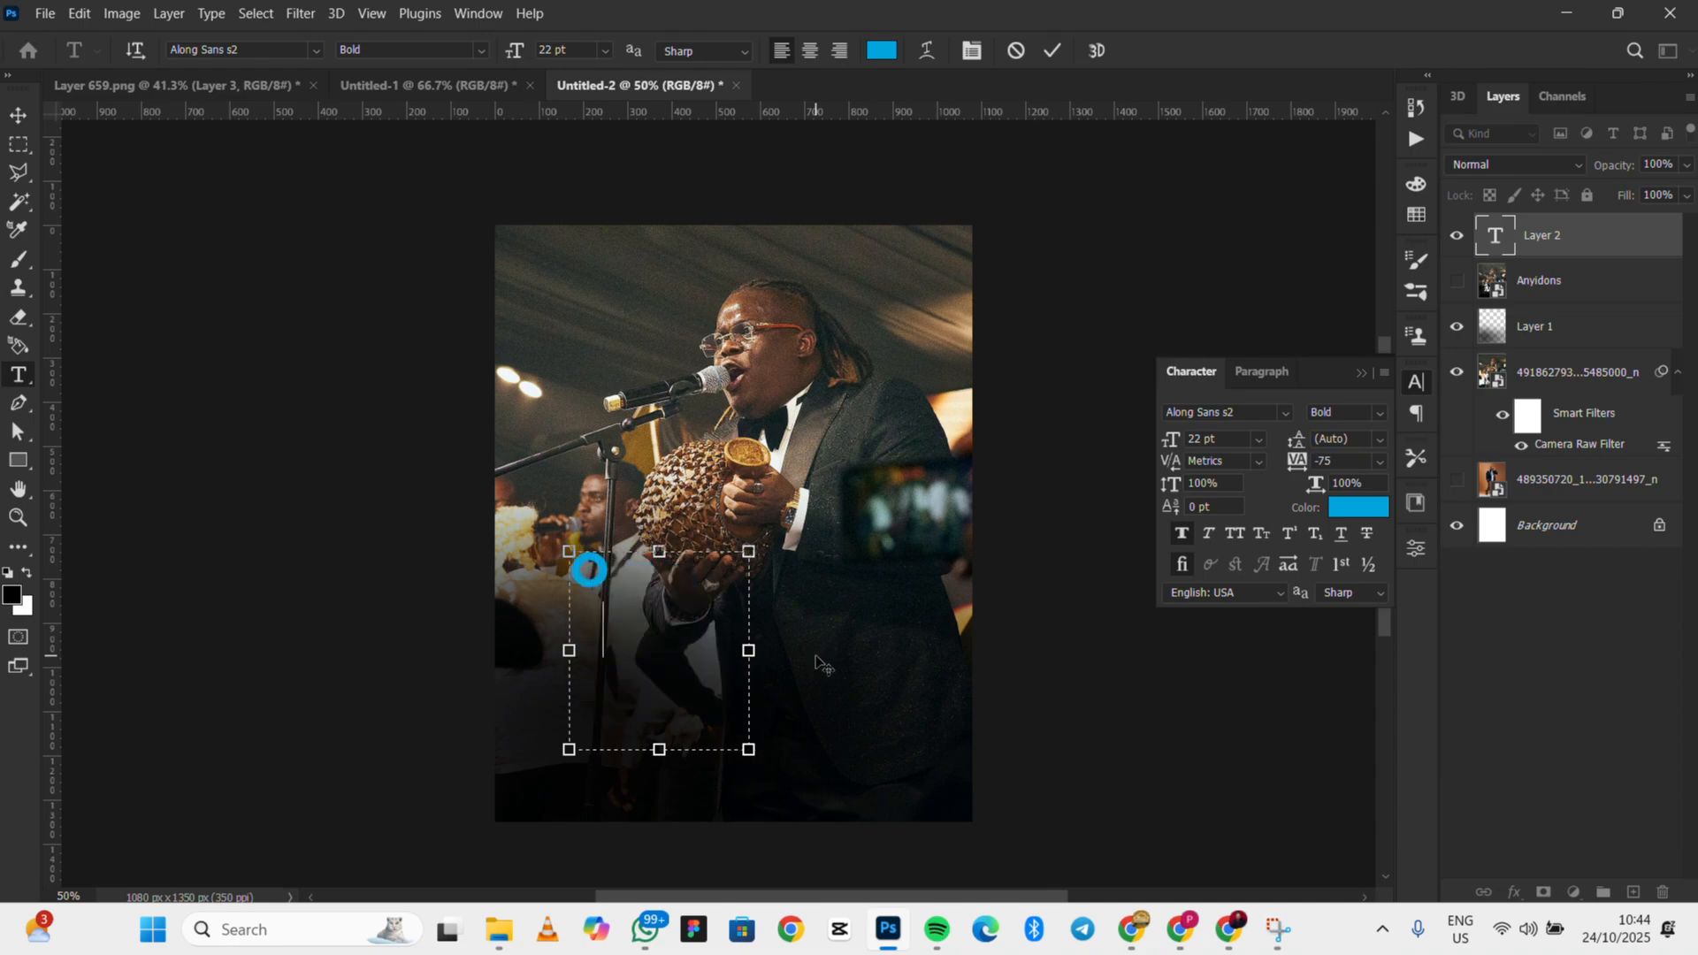
text(O)
key(Return)
text(di )
text(na)
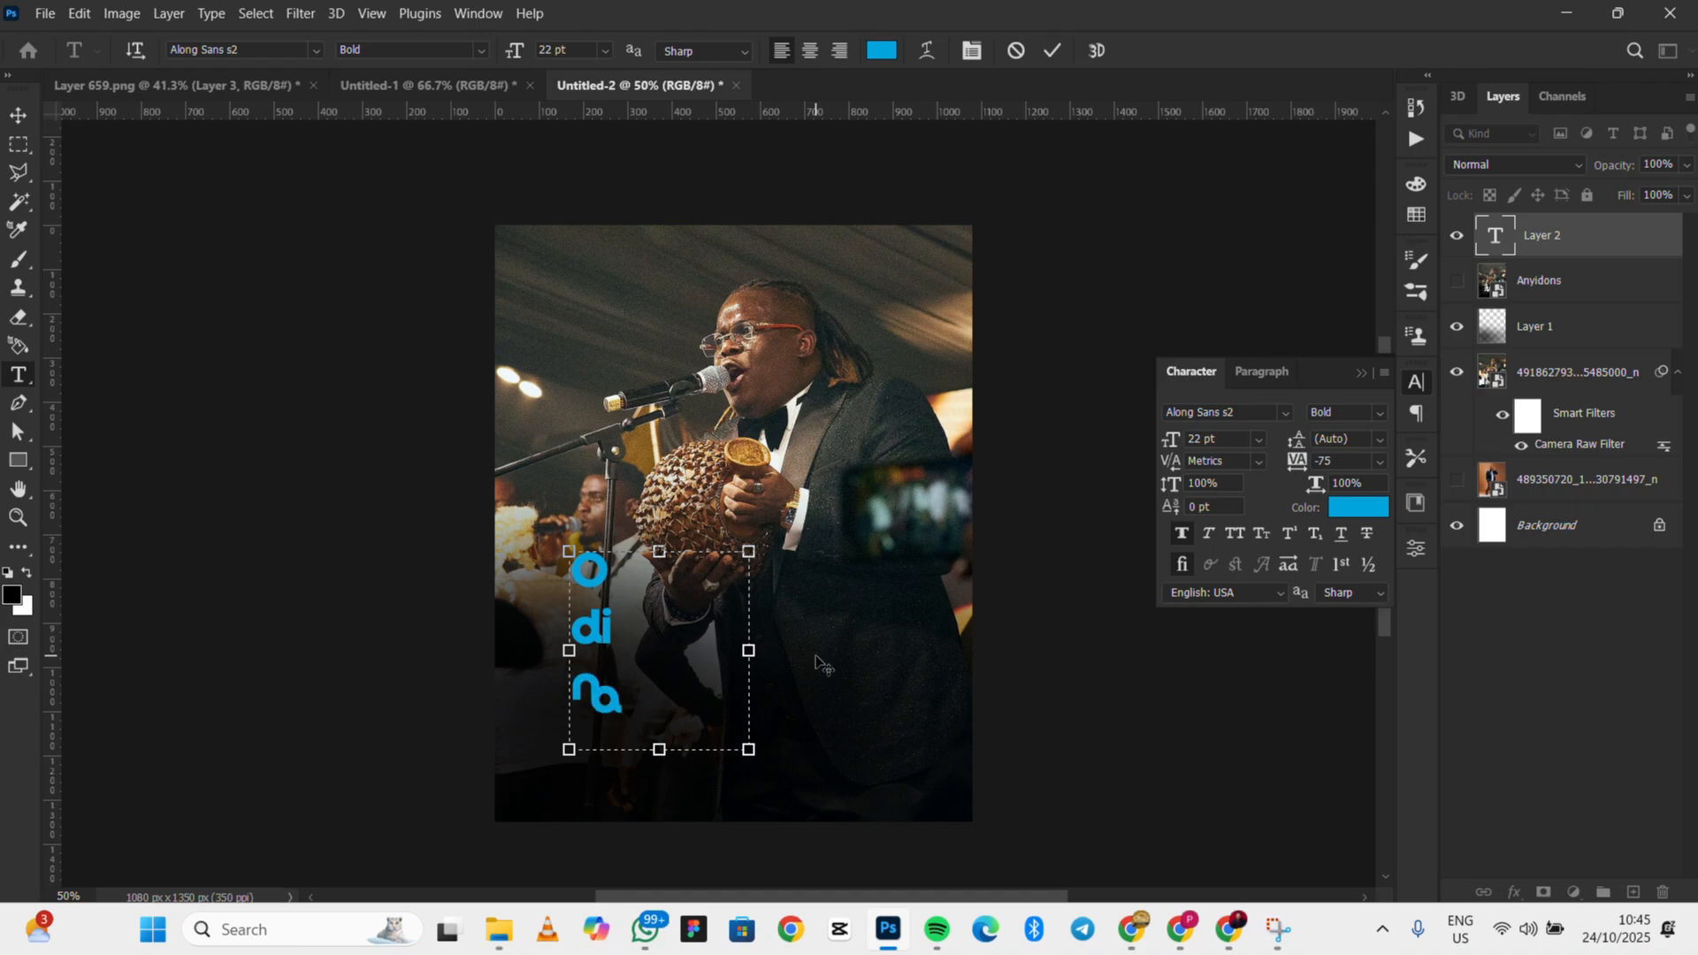
text( Ofo)
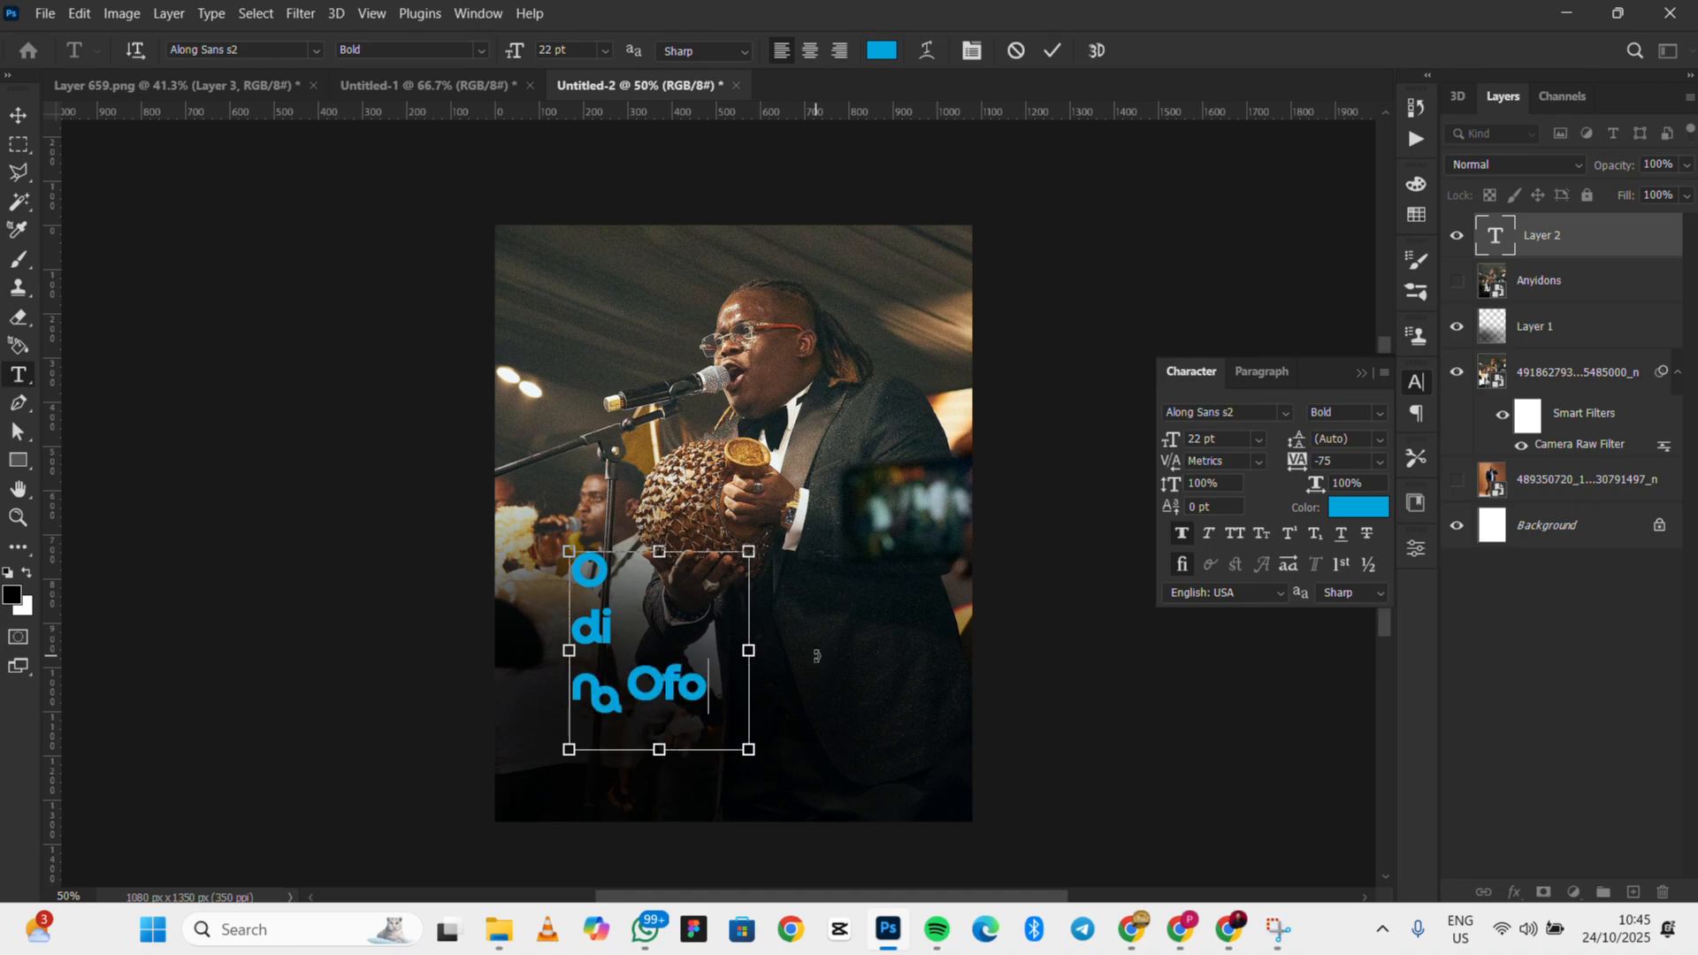
Change the colour of the whole "O di na Ofo" text to white, ffffff
key(ctrl+a)
click(1371, 509)
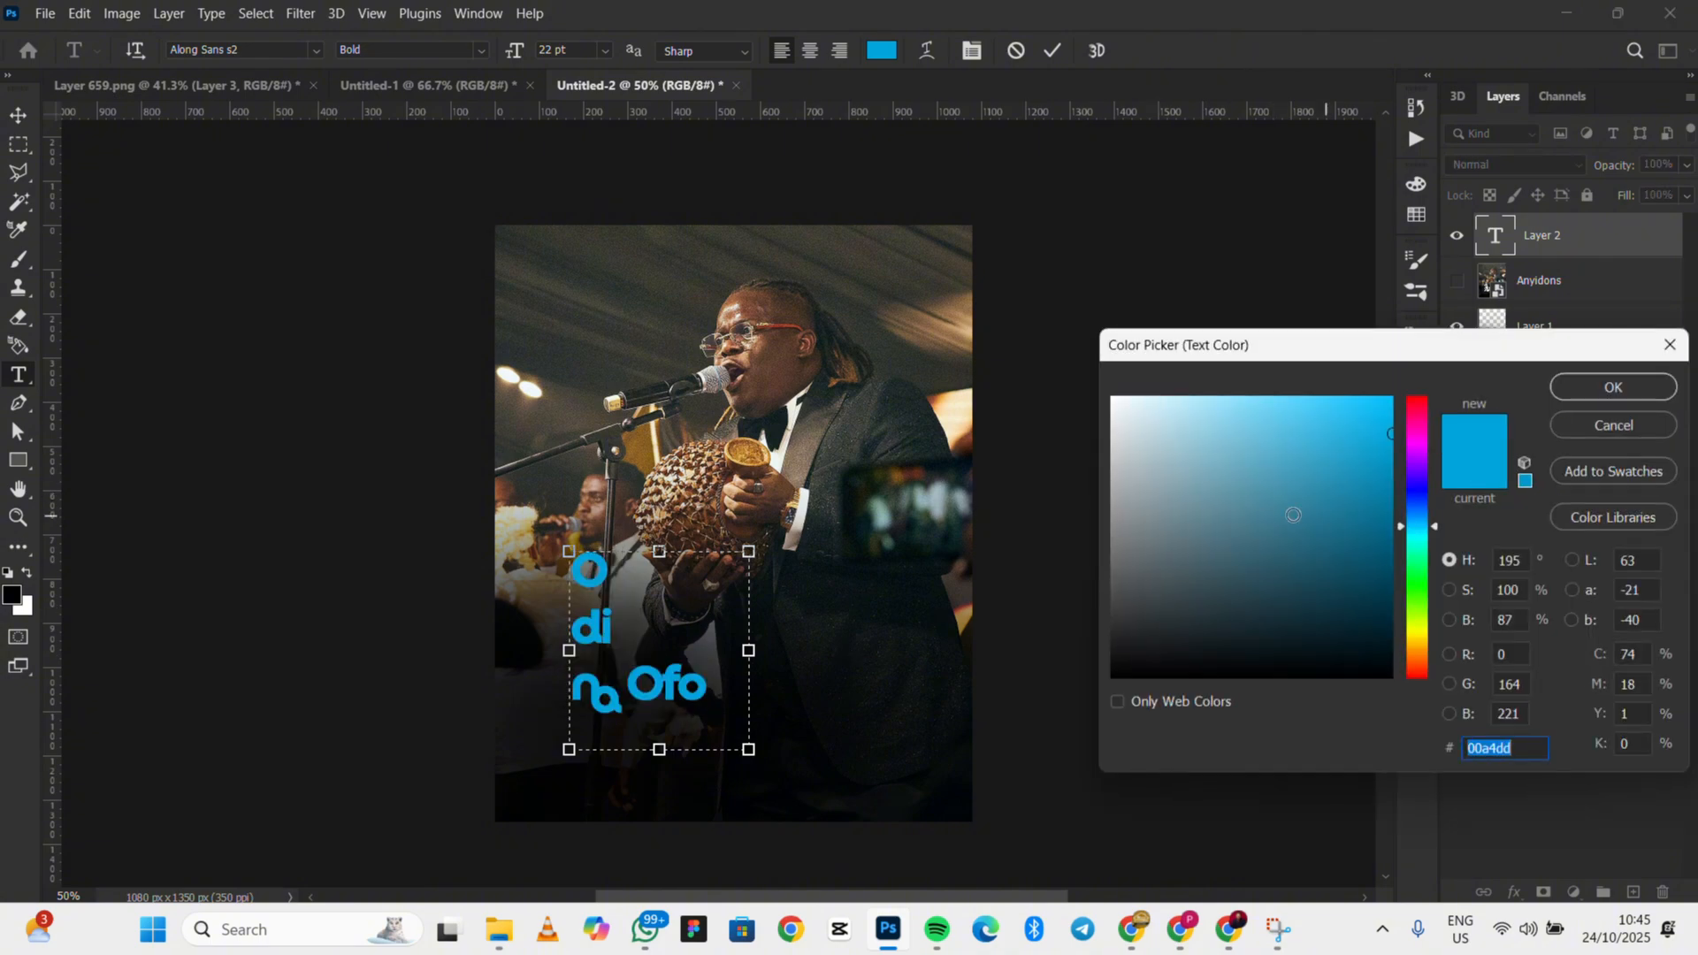
text(ffffff)
click(1613, 387)
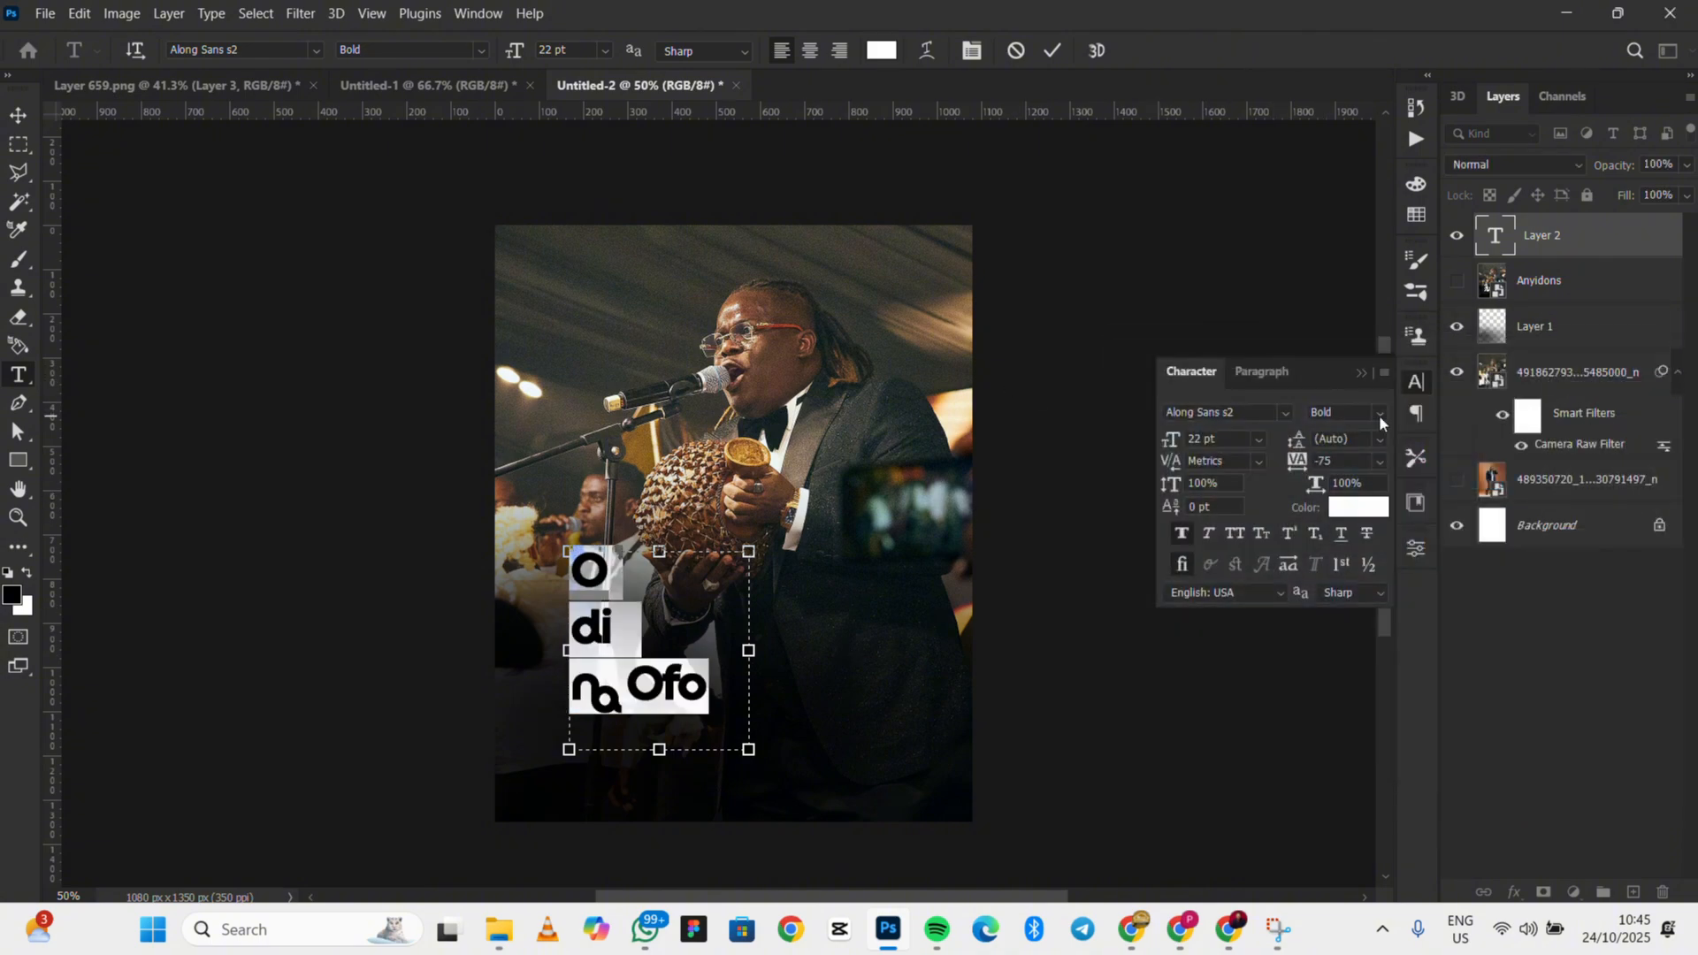
Tighten the headline's leading to 15 pt and set its font style to ExtraBold
click(1378, 440)
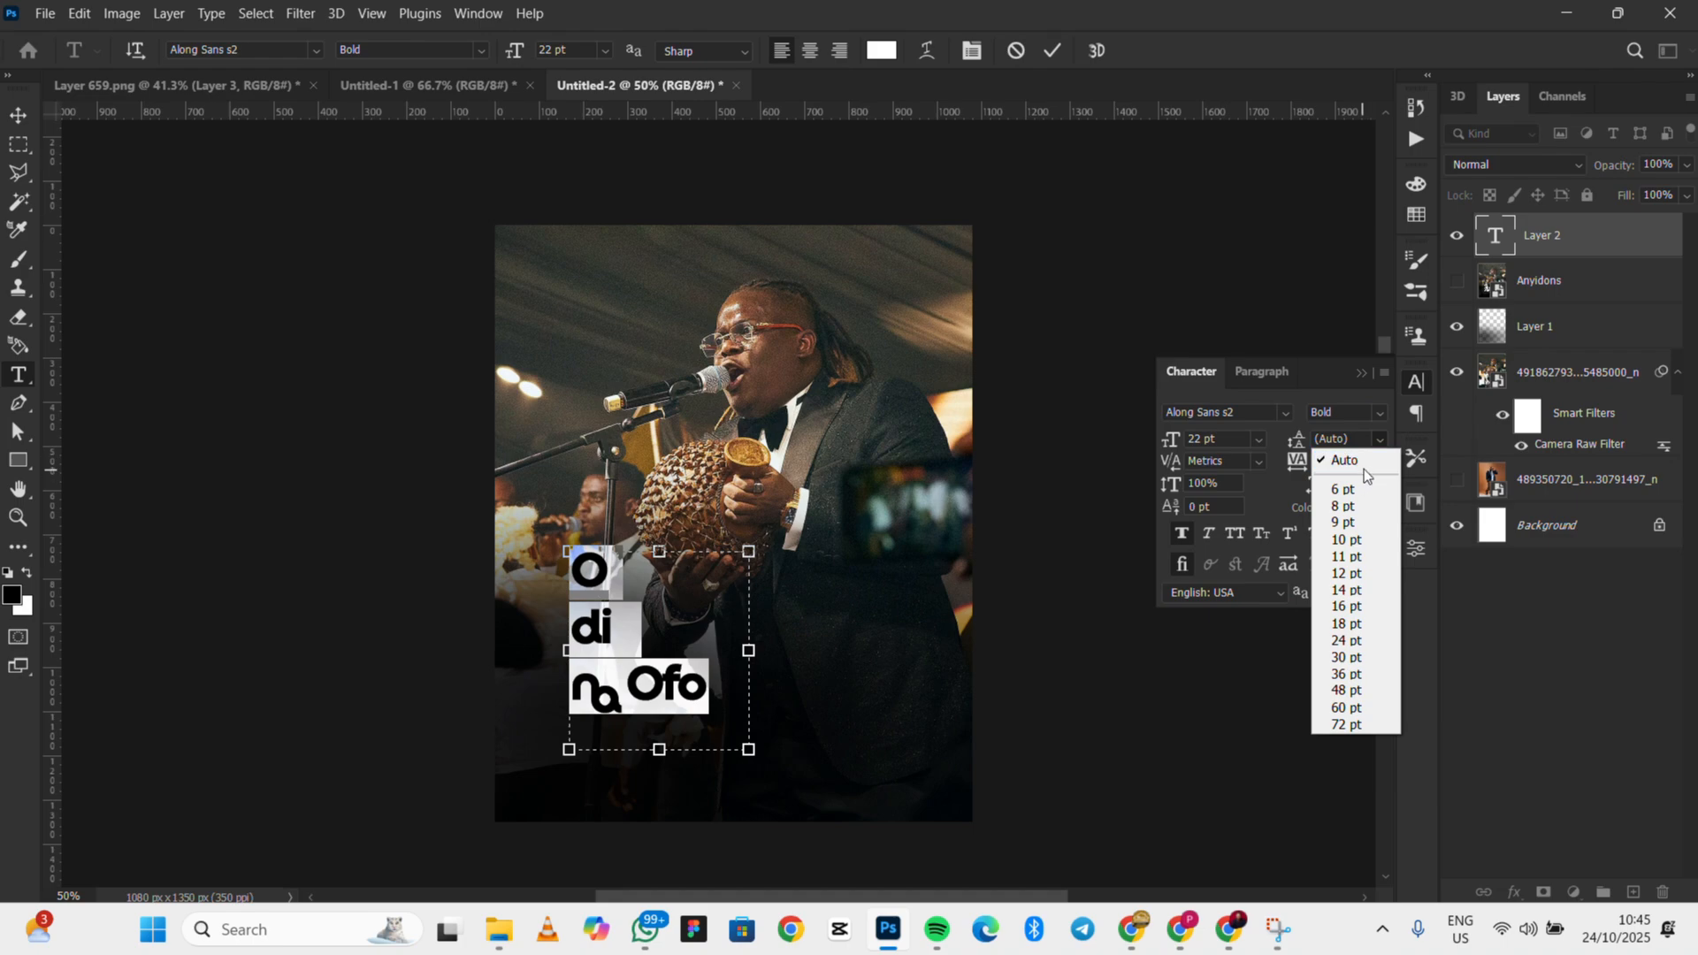
click(1365, 460)
drag(1294, 441, 1265, 456)
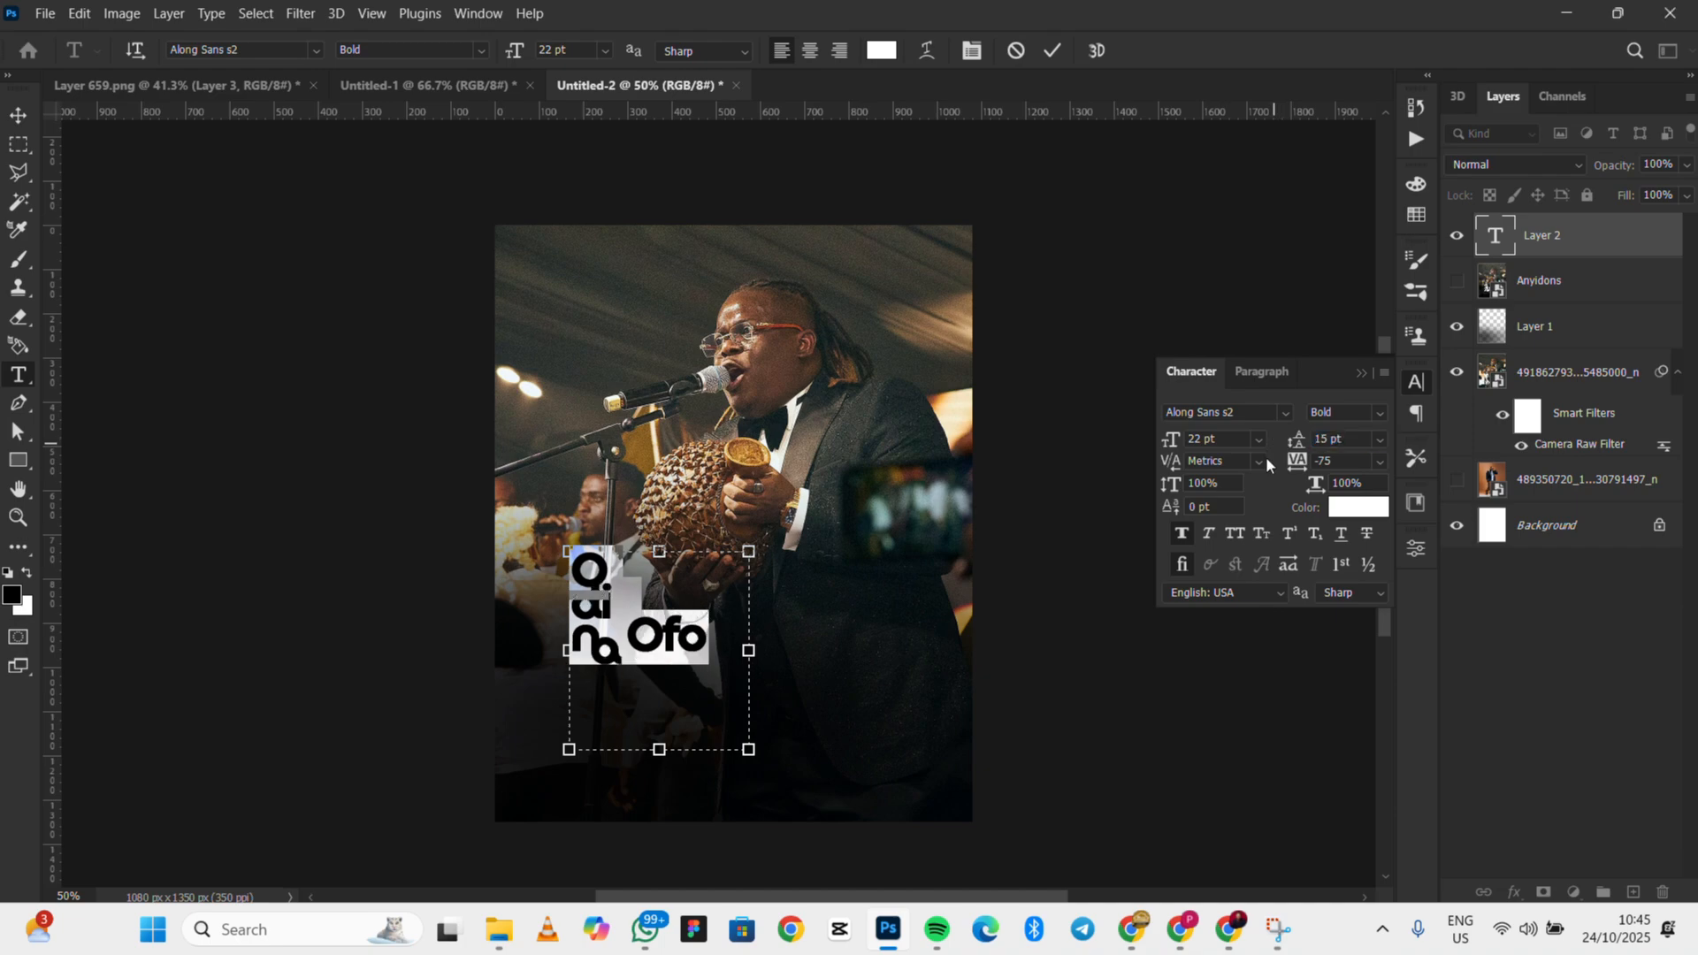
click(1380, 414)
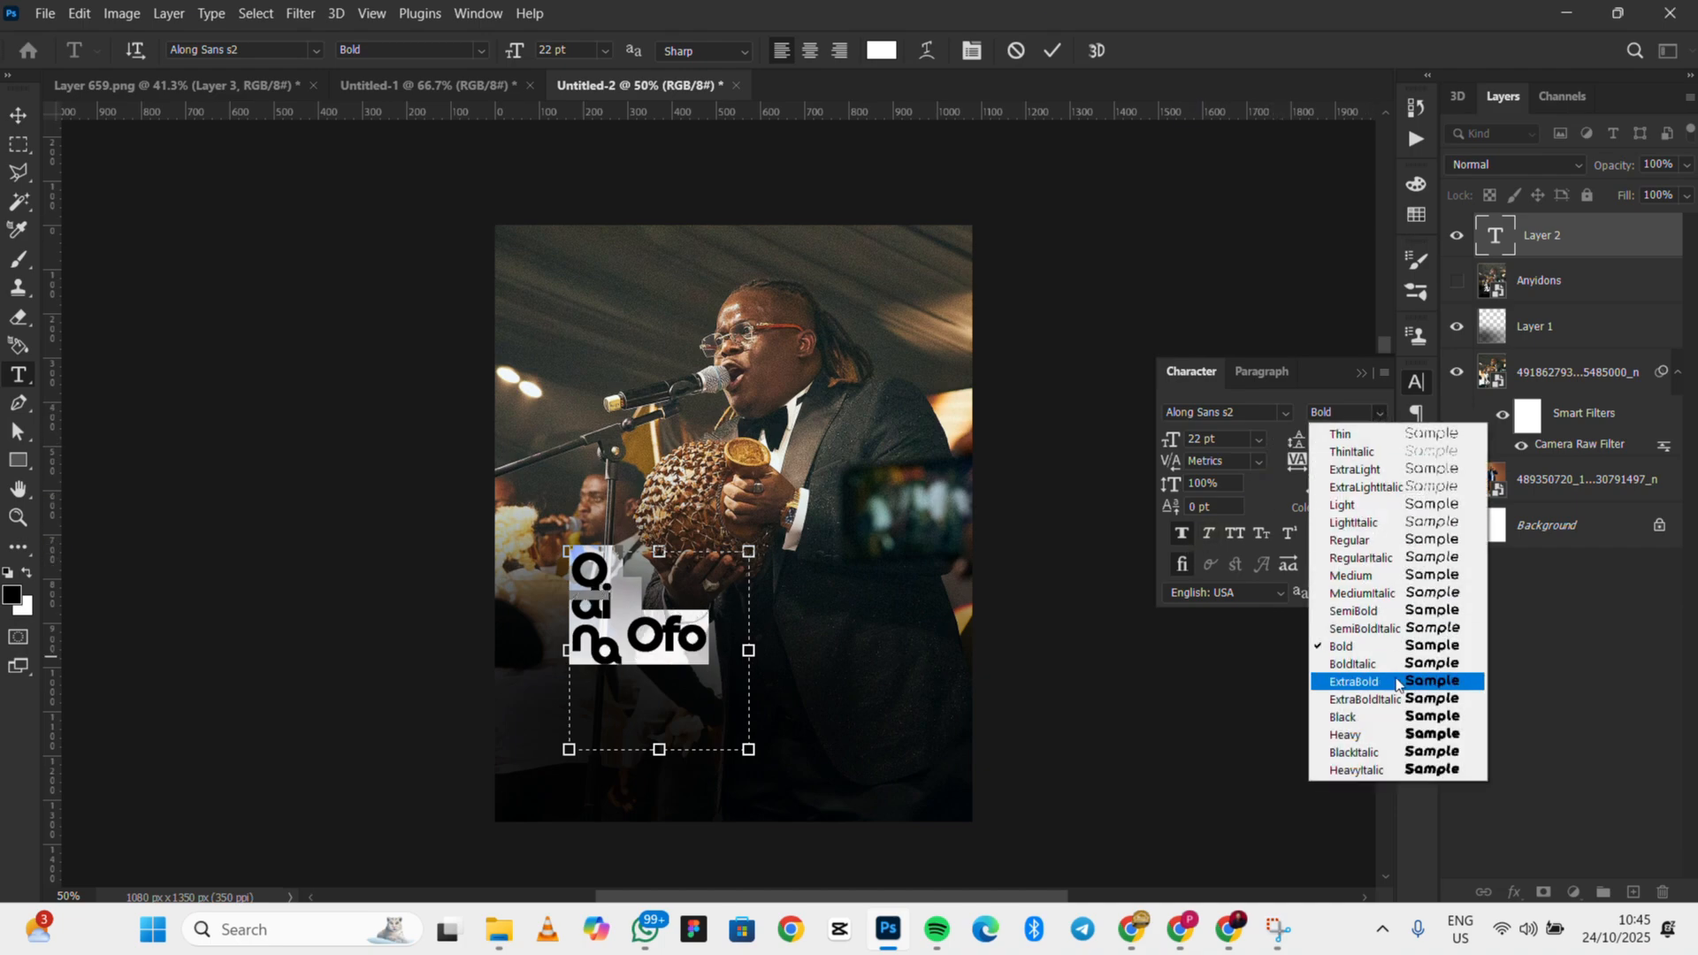
click(1396, 682)
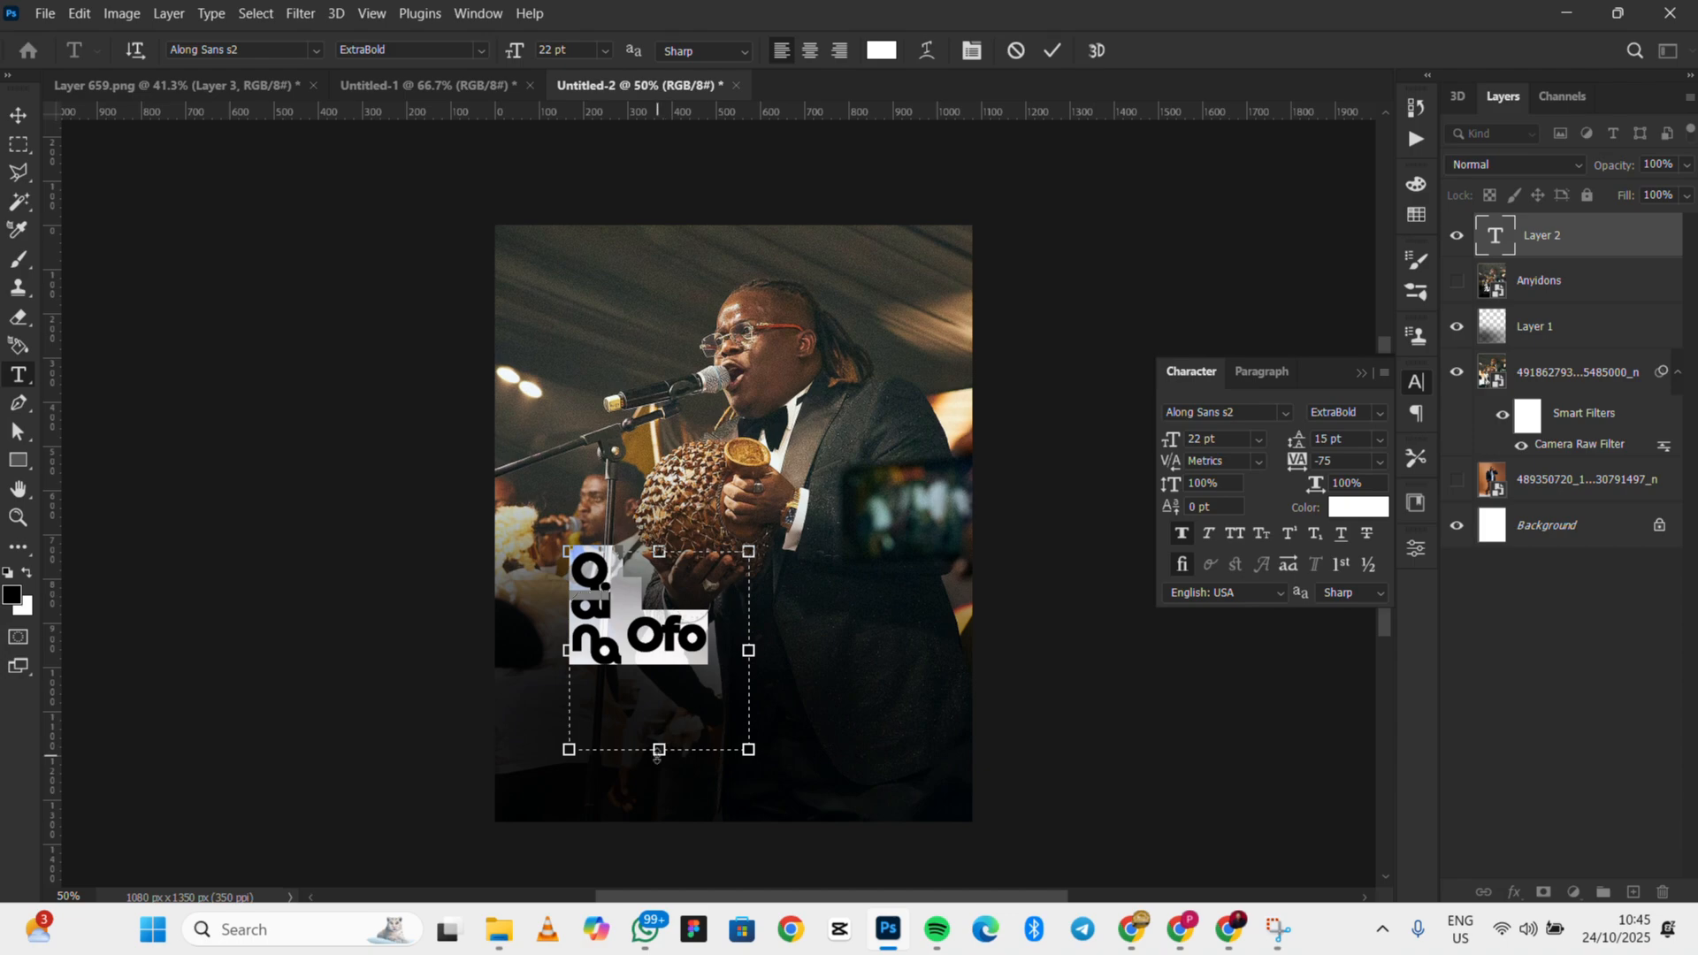
Shrink the headline's text box to fit its text and move it slightly lower on the poster
drag(659, 751, 659, 676)
drag(744, 614, 710, 614)
drag(678, 461, 667, 514)
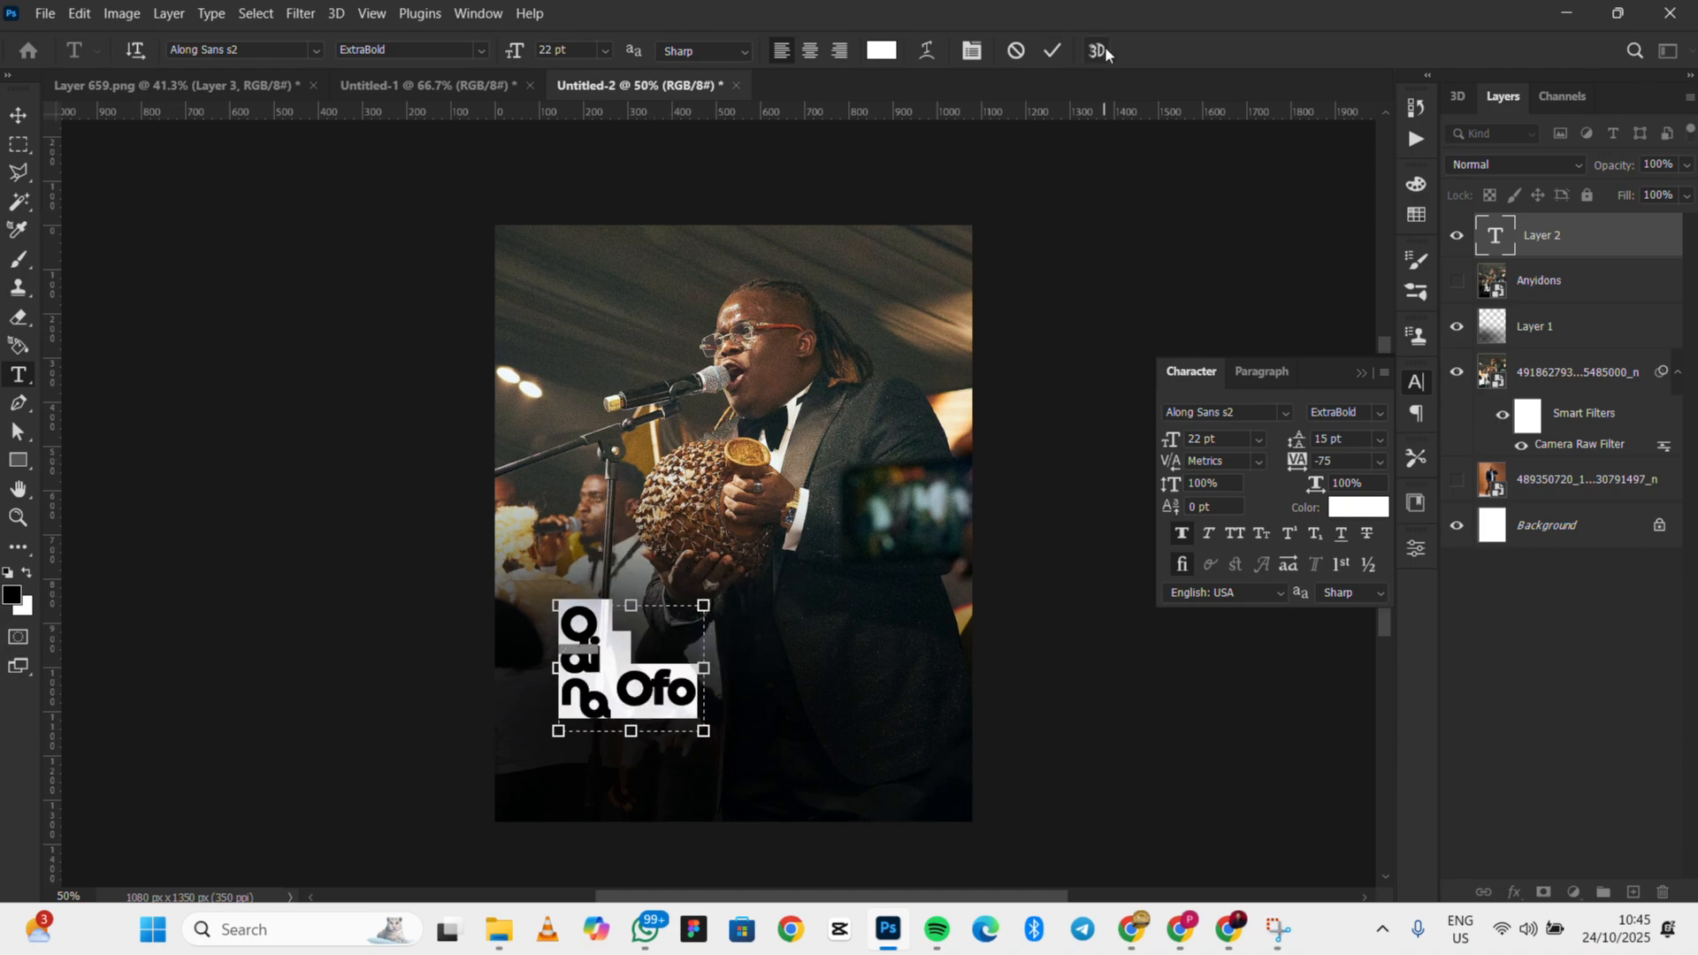
click(1052, 55)
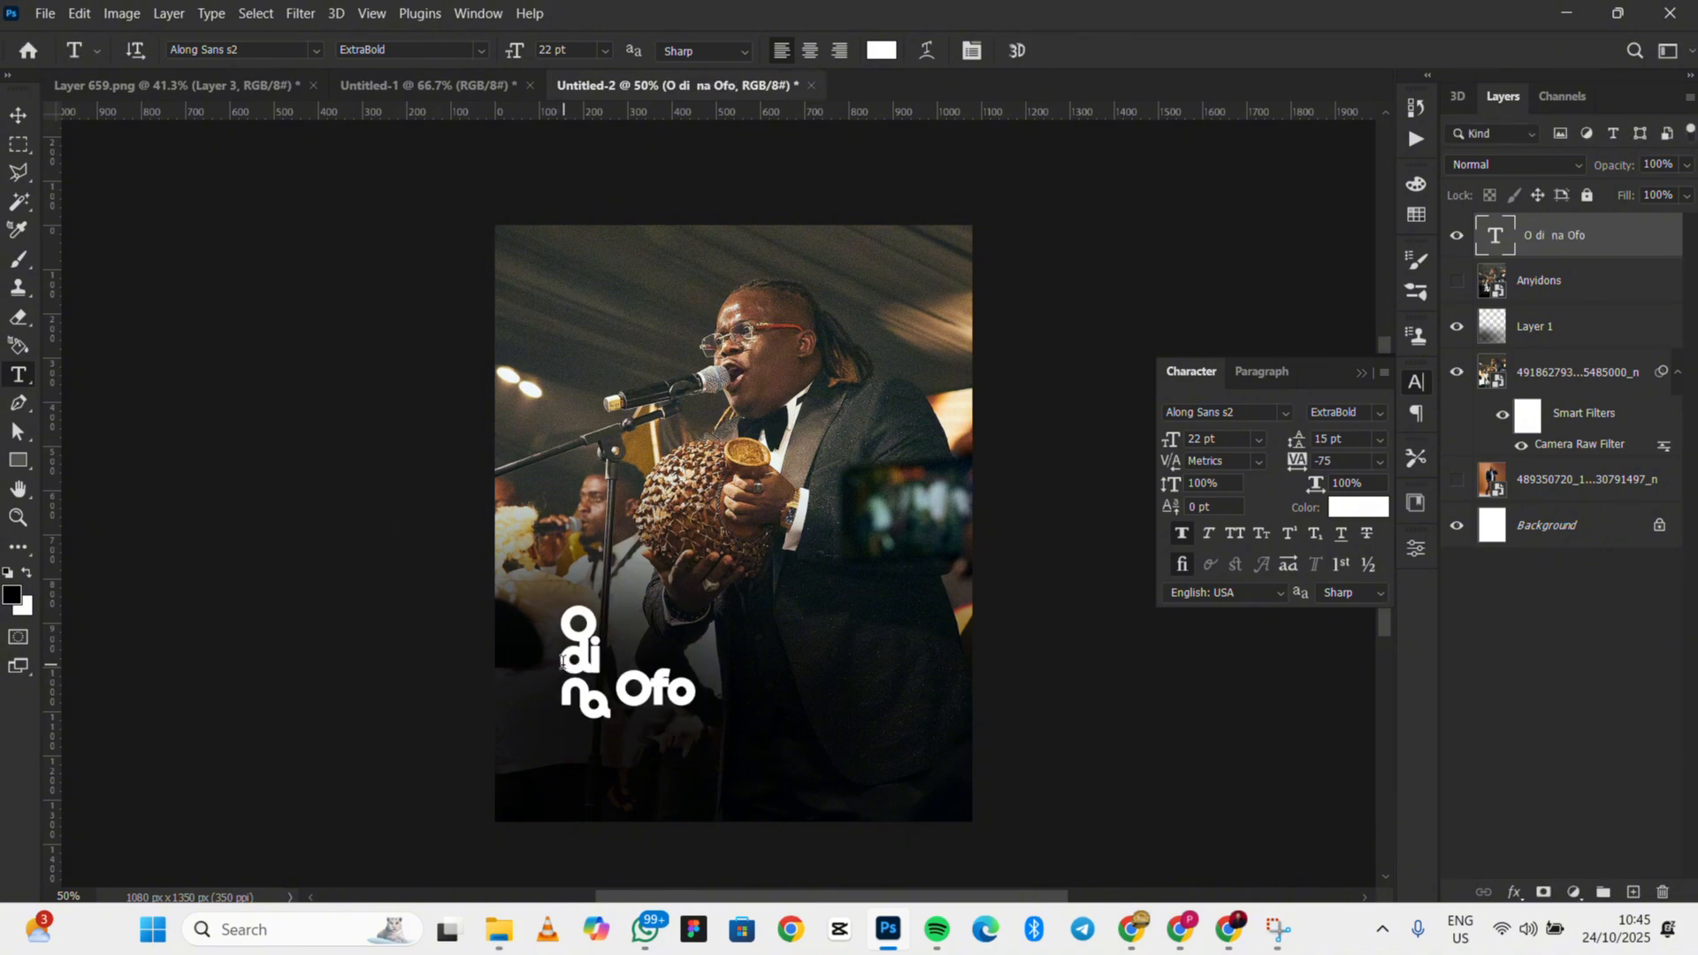
Rearrange the headline's line breaks to read "O", "di na" and "Ofo", widening the text box to make room
click(571, 694)
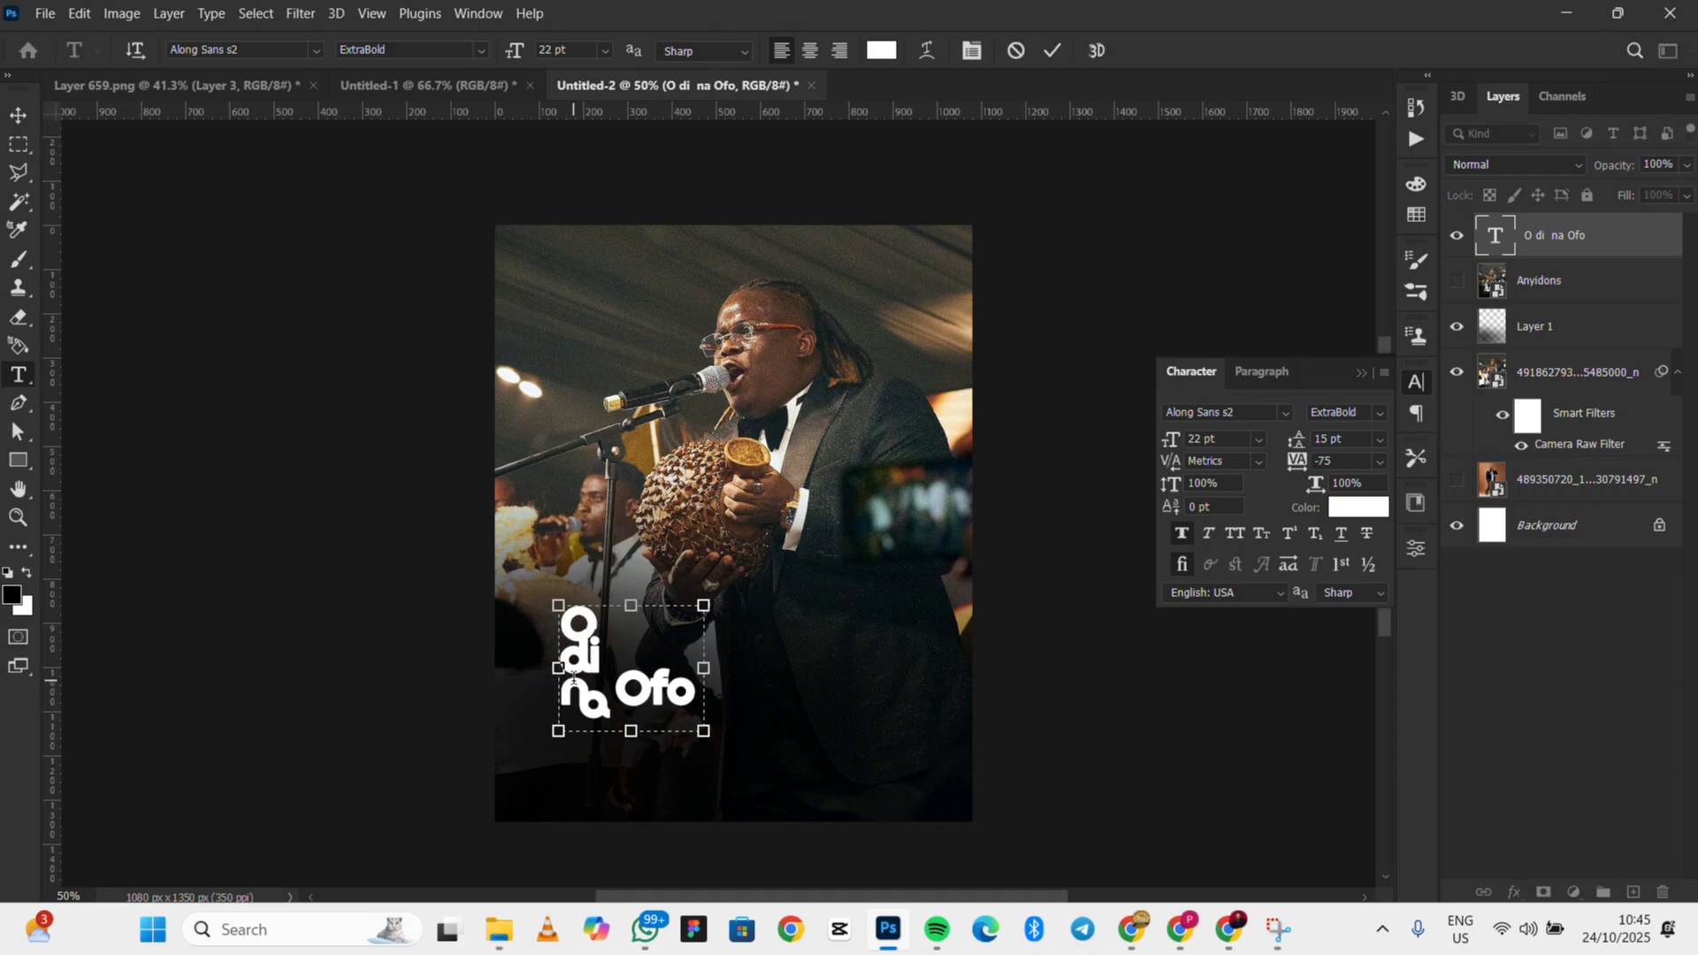
key(Delete)
text(na)
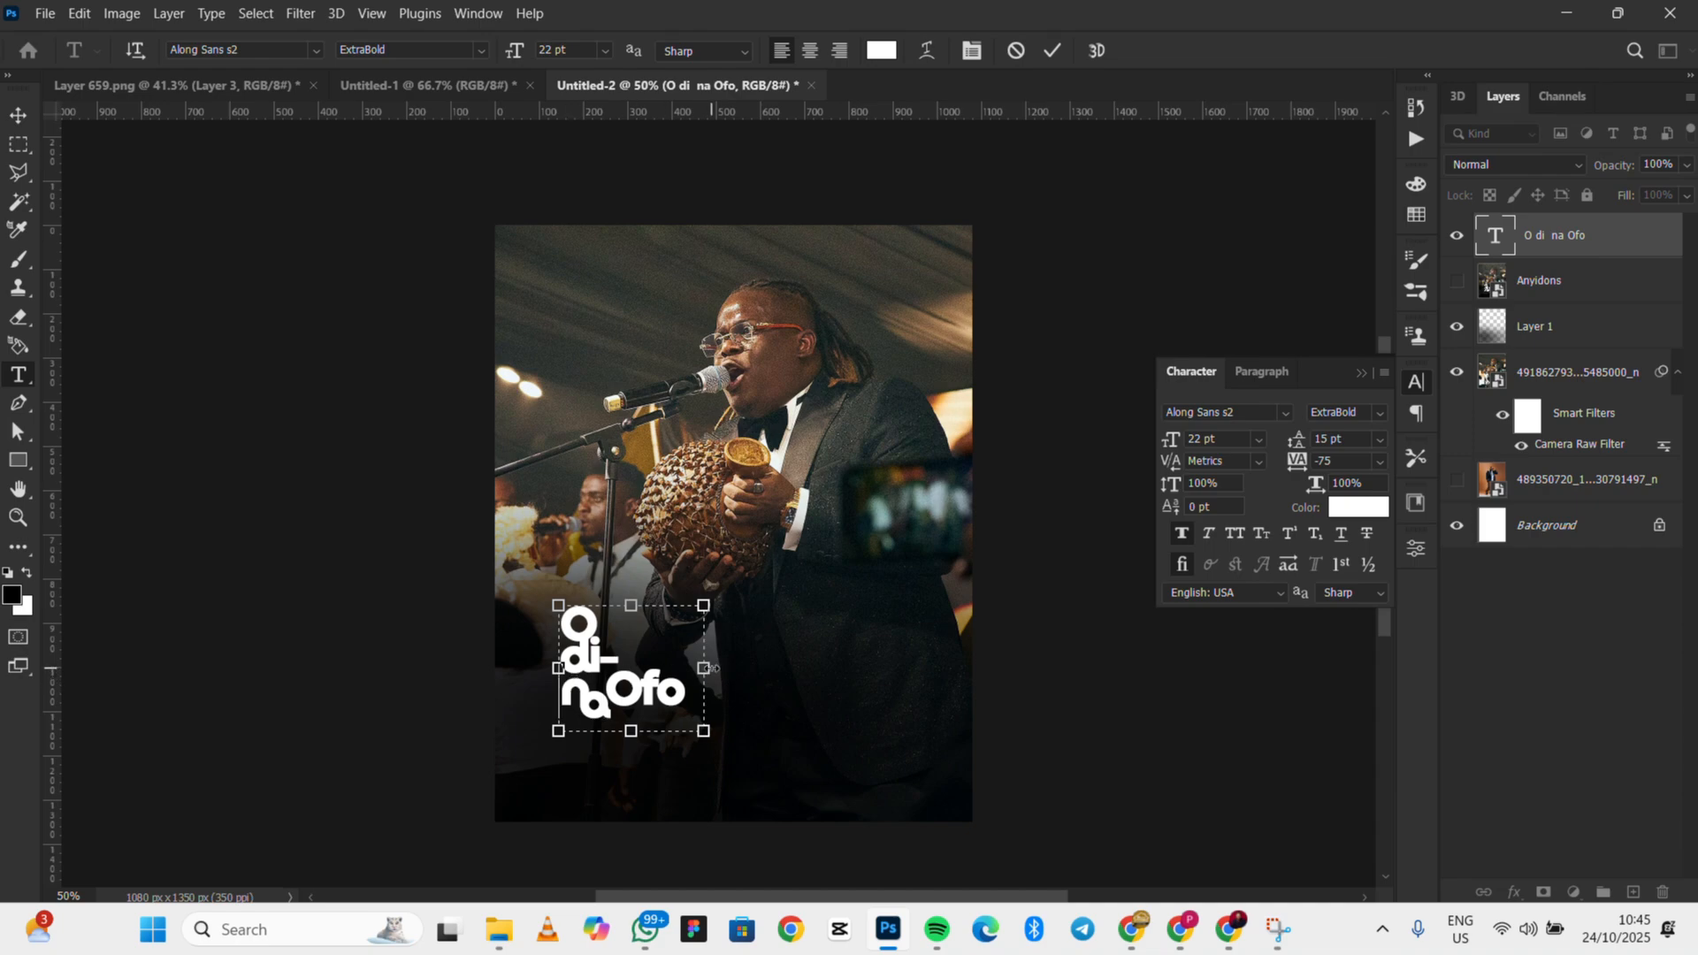
drag(704, 669, 733, 668)
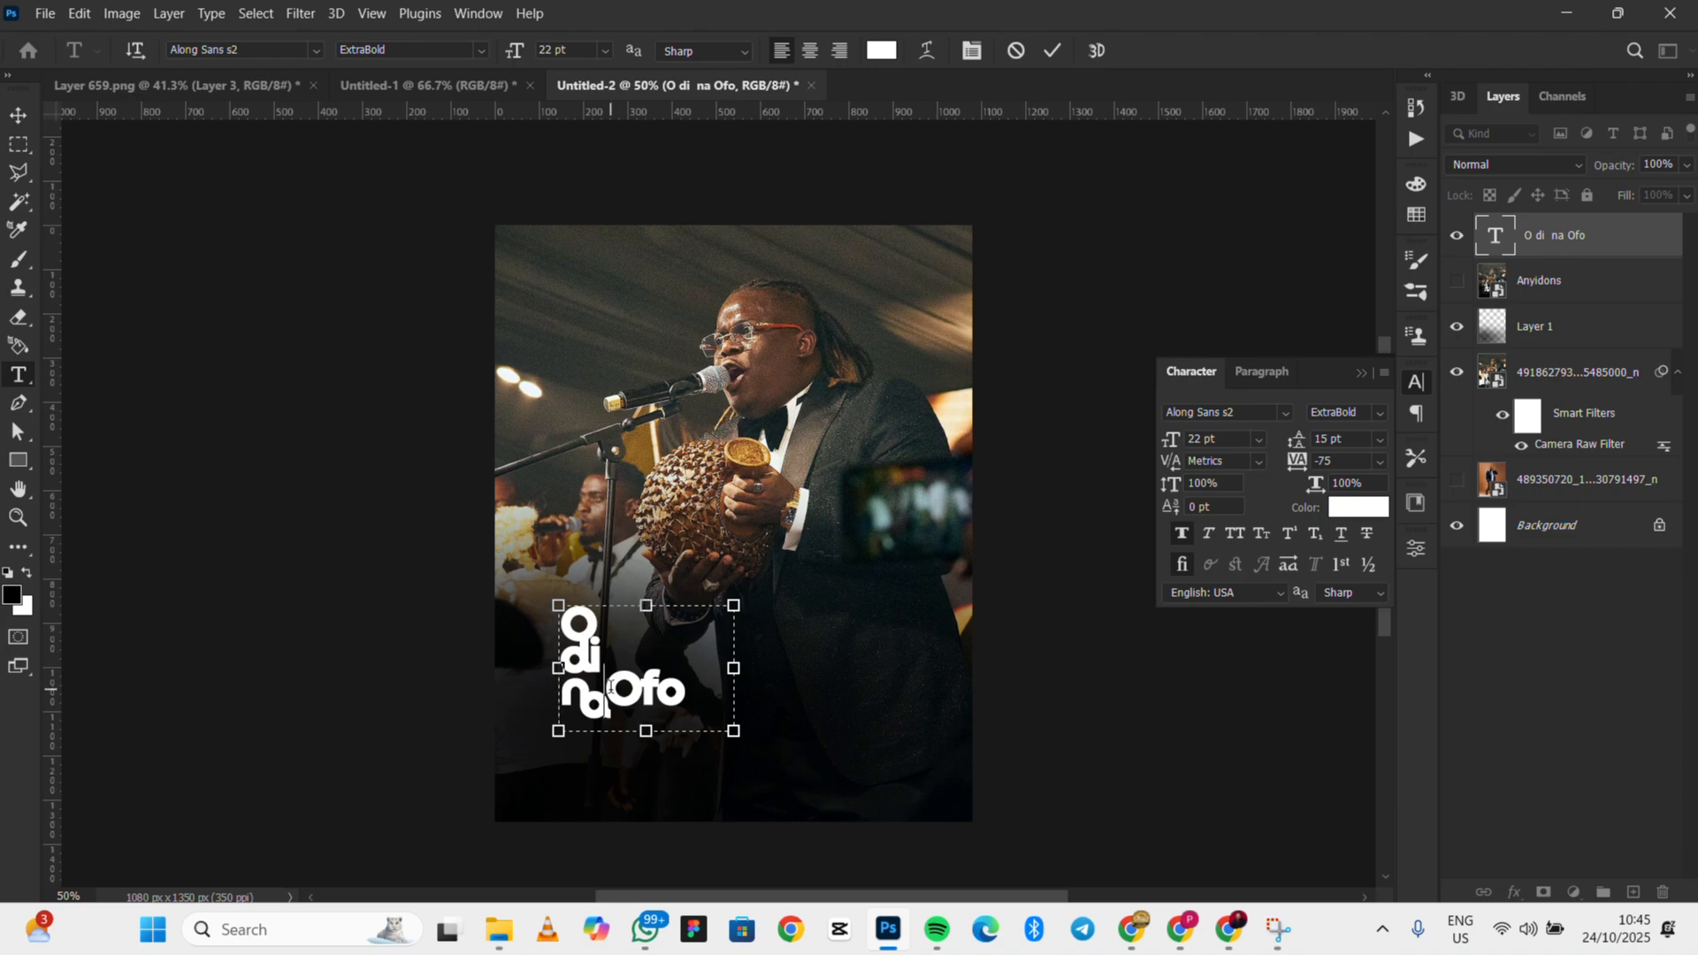
key(Return)
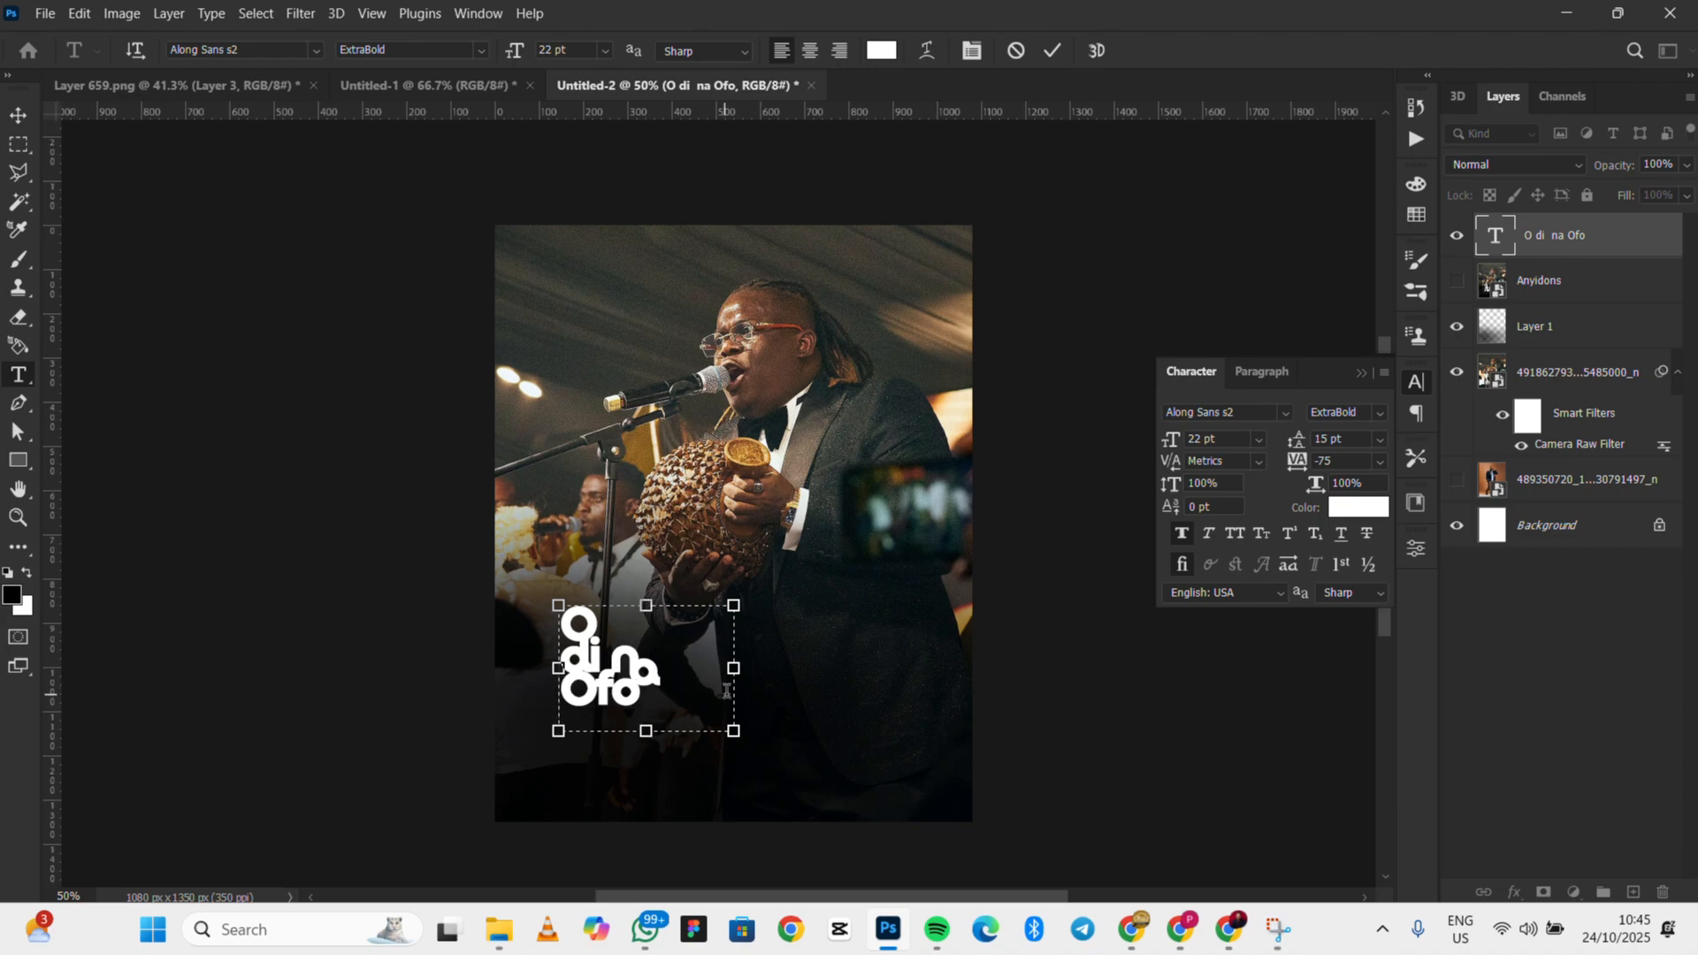
Narrow the "O di na Ofo" headline's text box to fit its lines and loosen its leading to 18 pt
drag(733, 669, 670, 668)
key(ctrl+a)
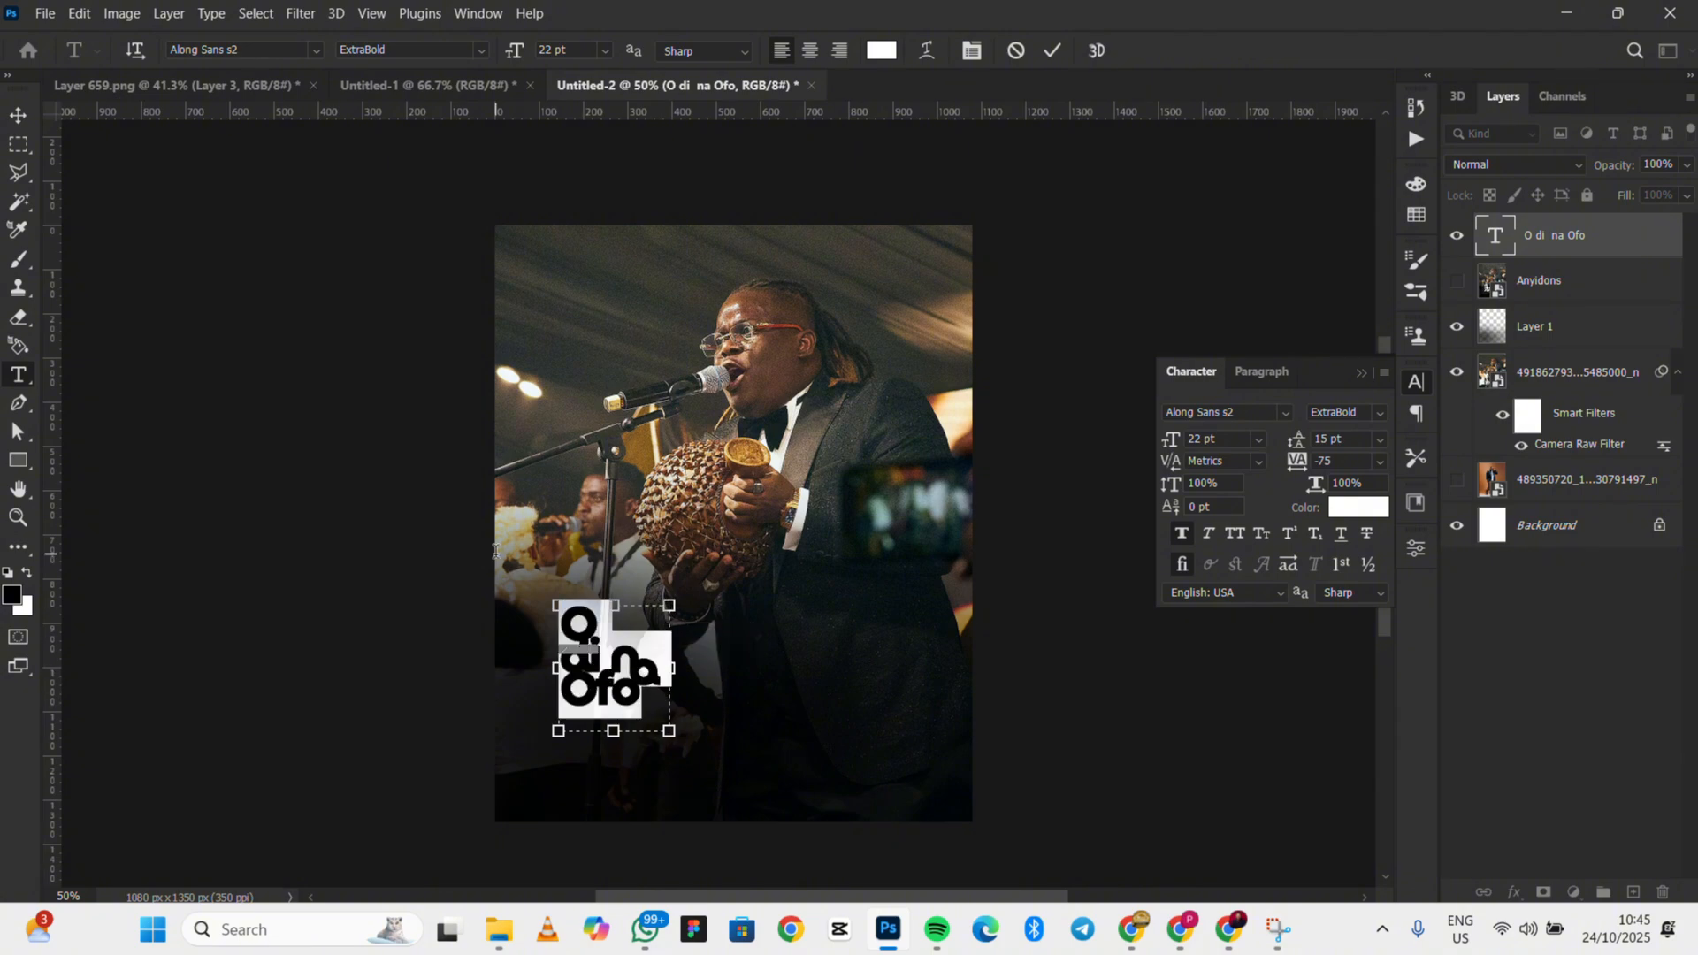
drag(1294, 444, 1298, 445)
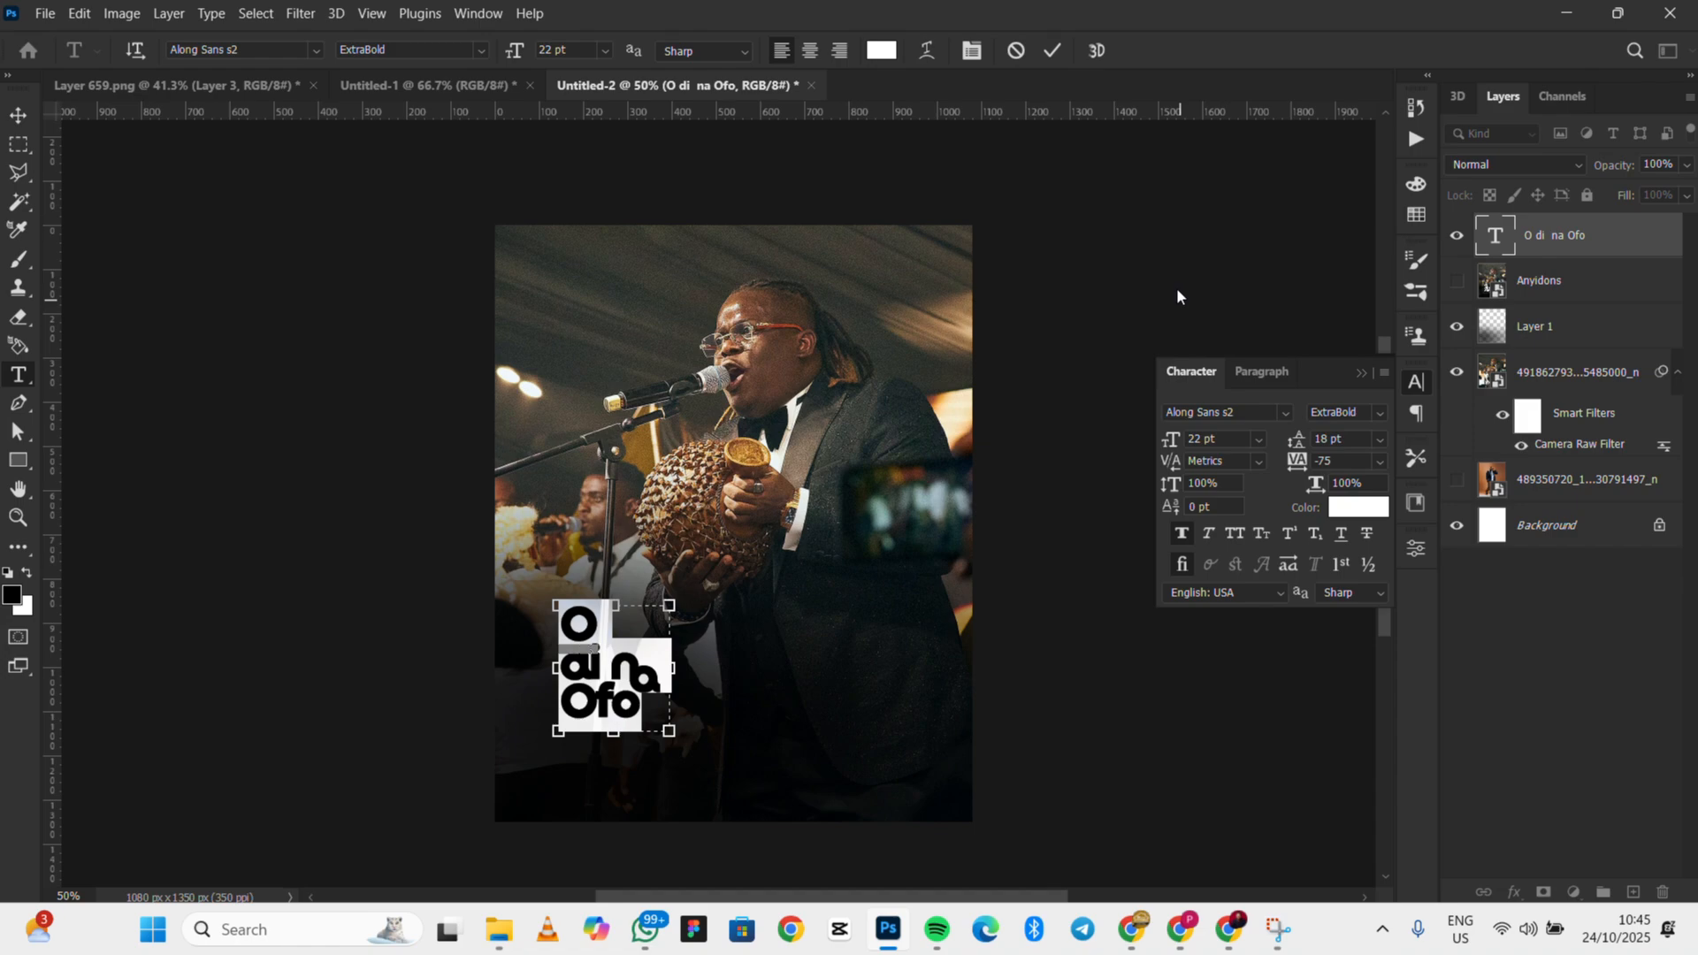
click(1058, 50)
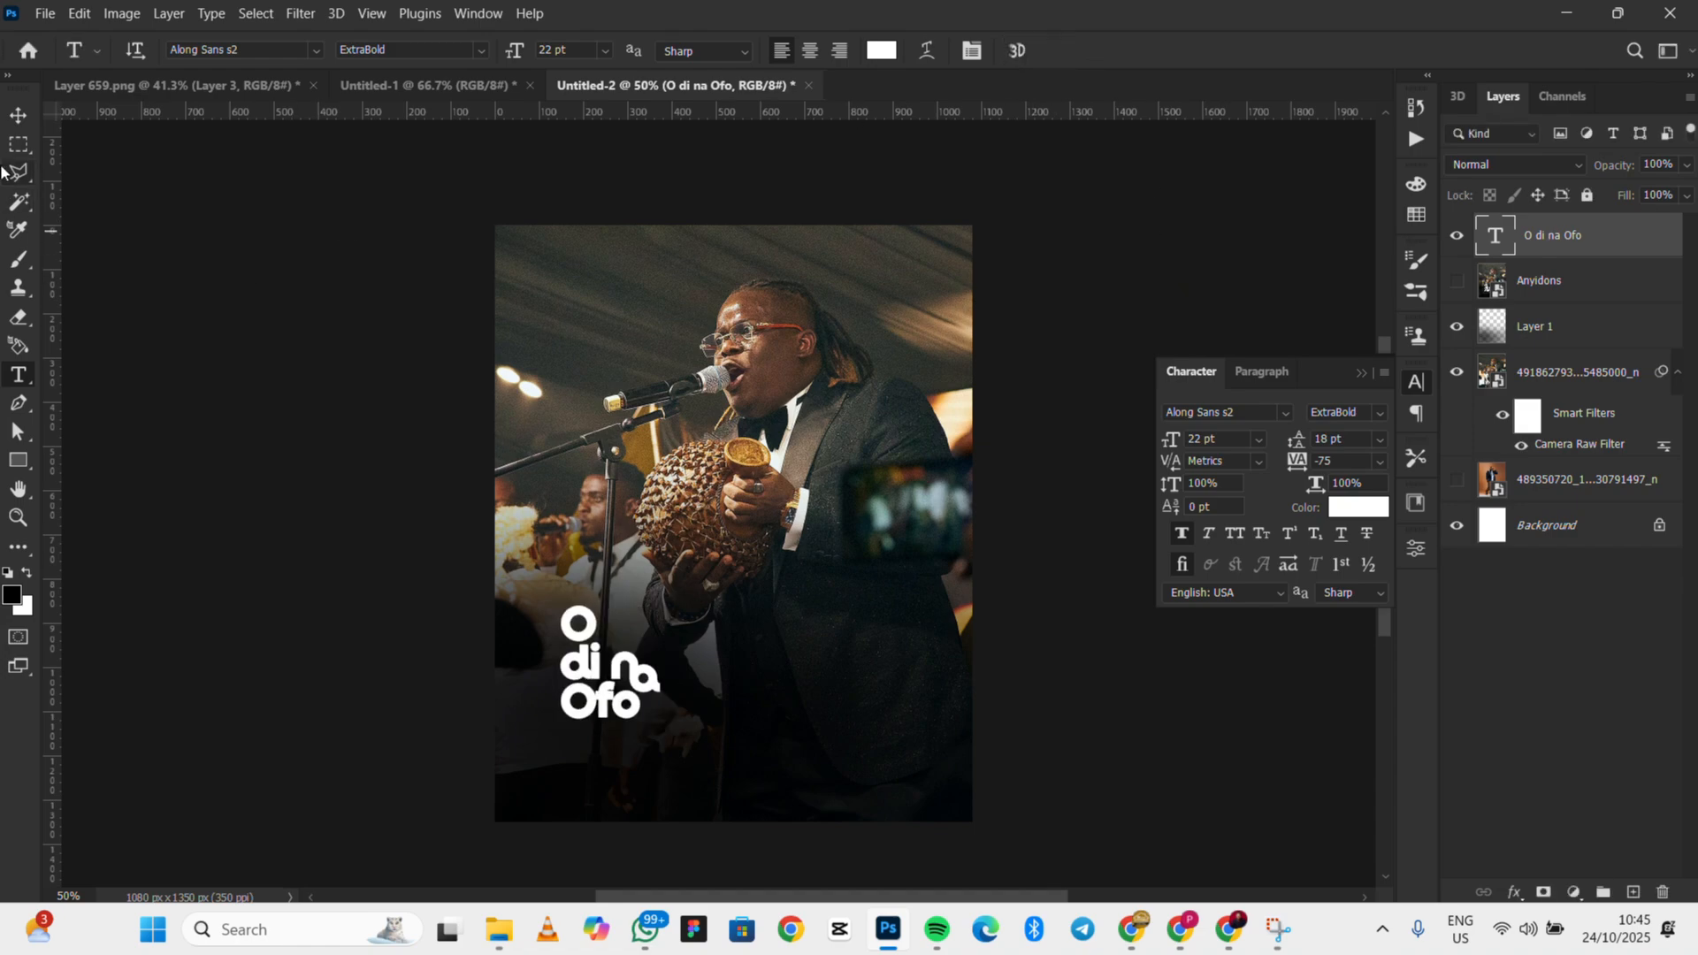
Move the "O di na Ofo" headline slightly down and to the right on the poster
click(18, 122)
drag(587, 629, 600, 640)
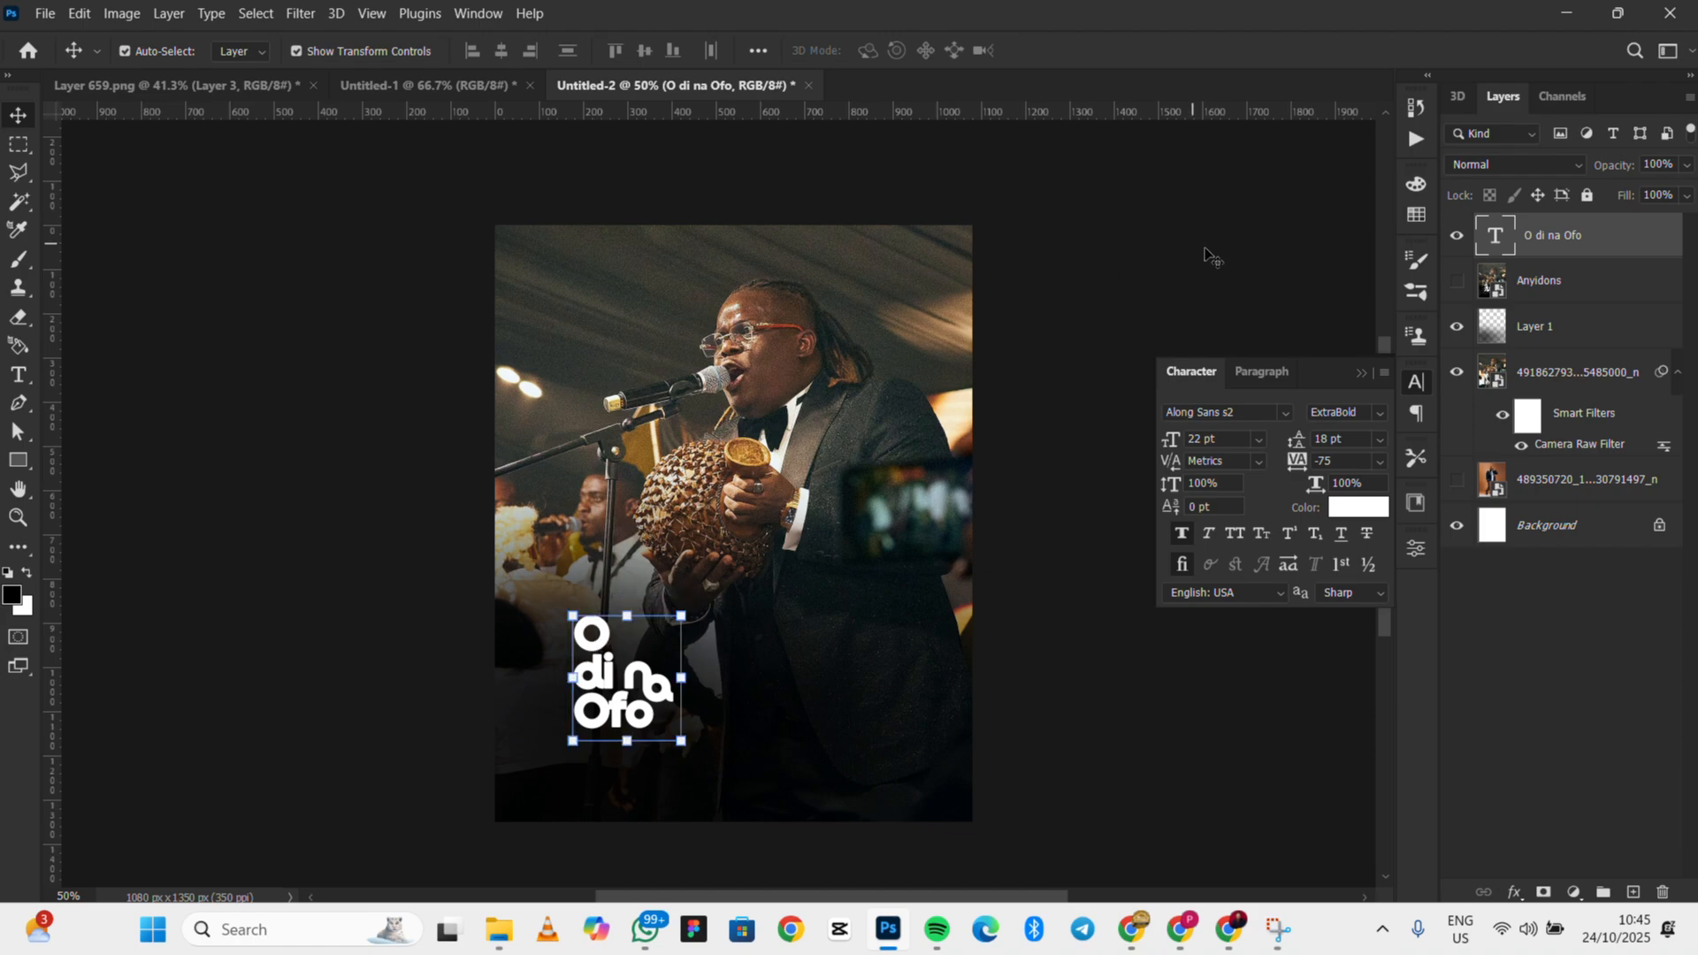
click(1217, 260)
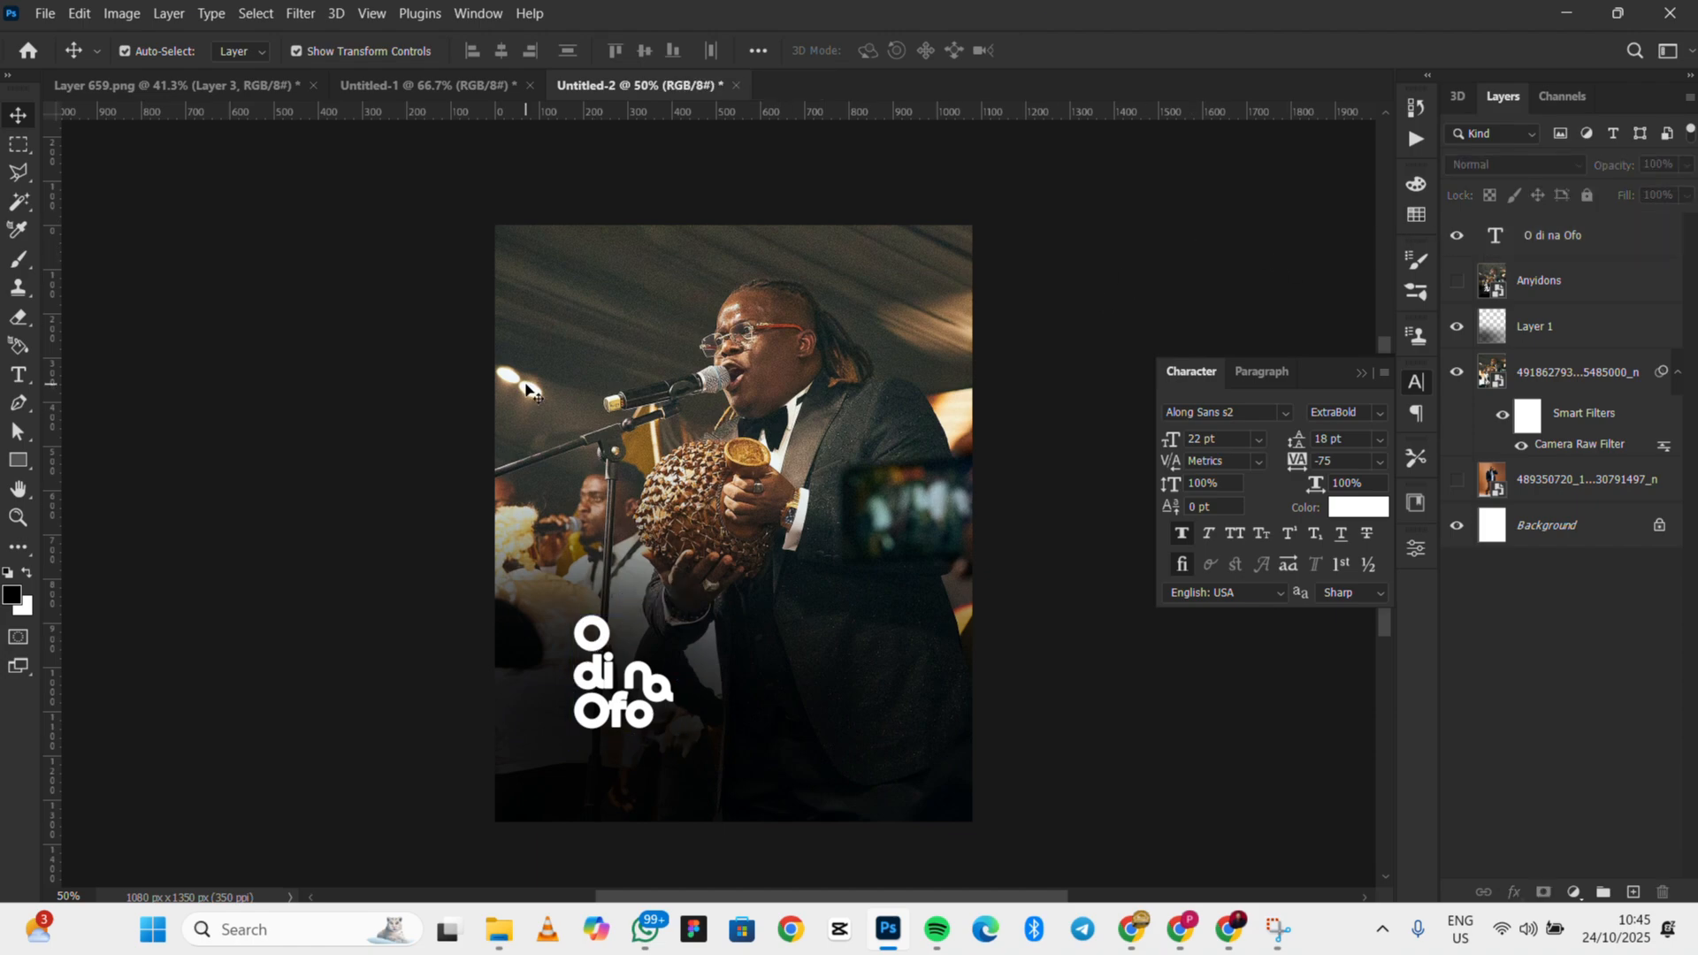
Add a new text layer on the photo reading "Now" and "Out" on two lines
click(12, 377)
click(601, 376)
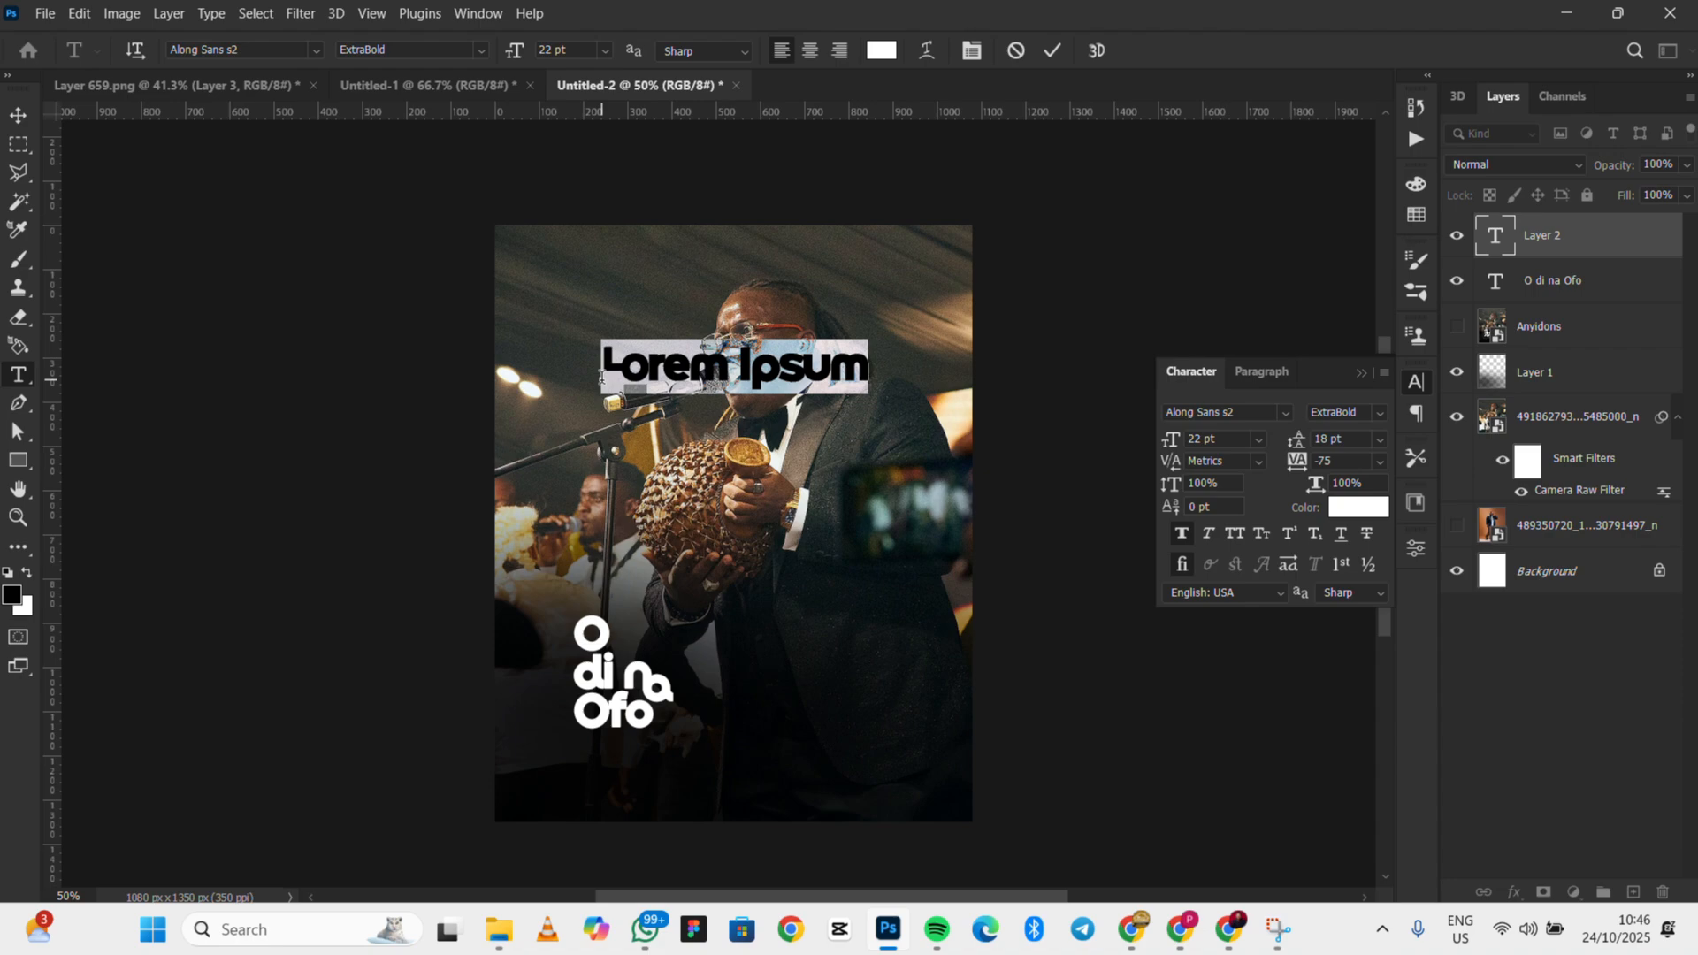
text(Now)
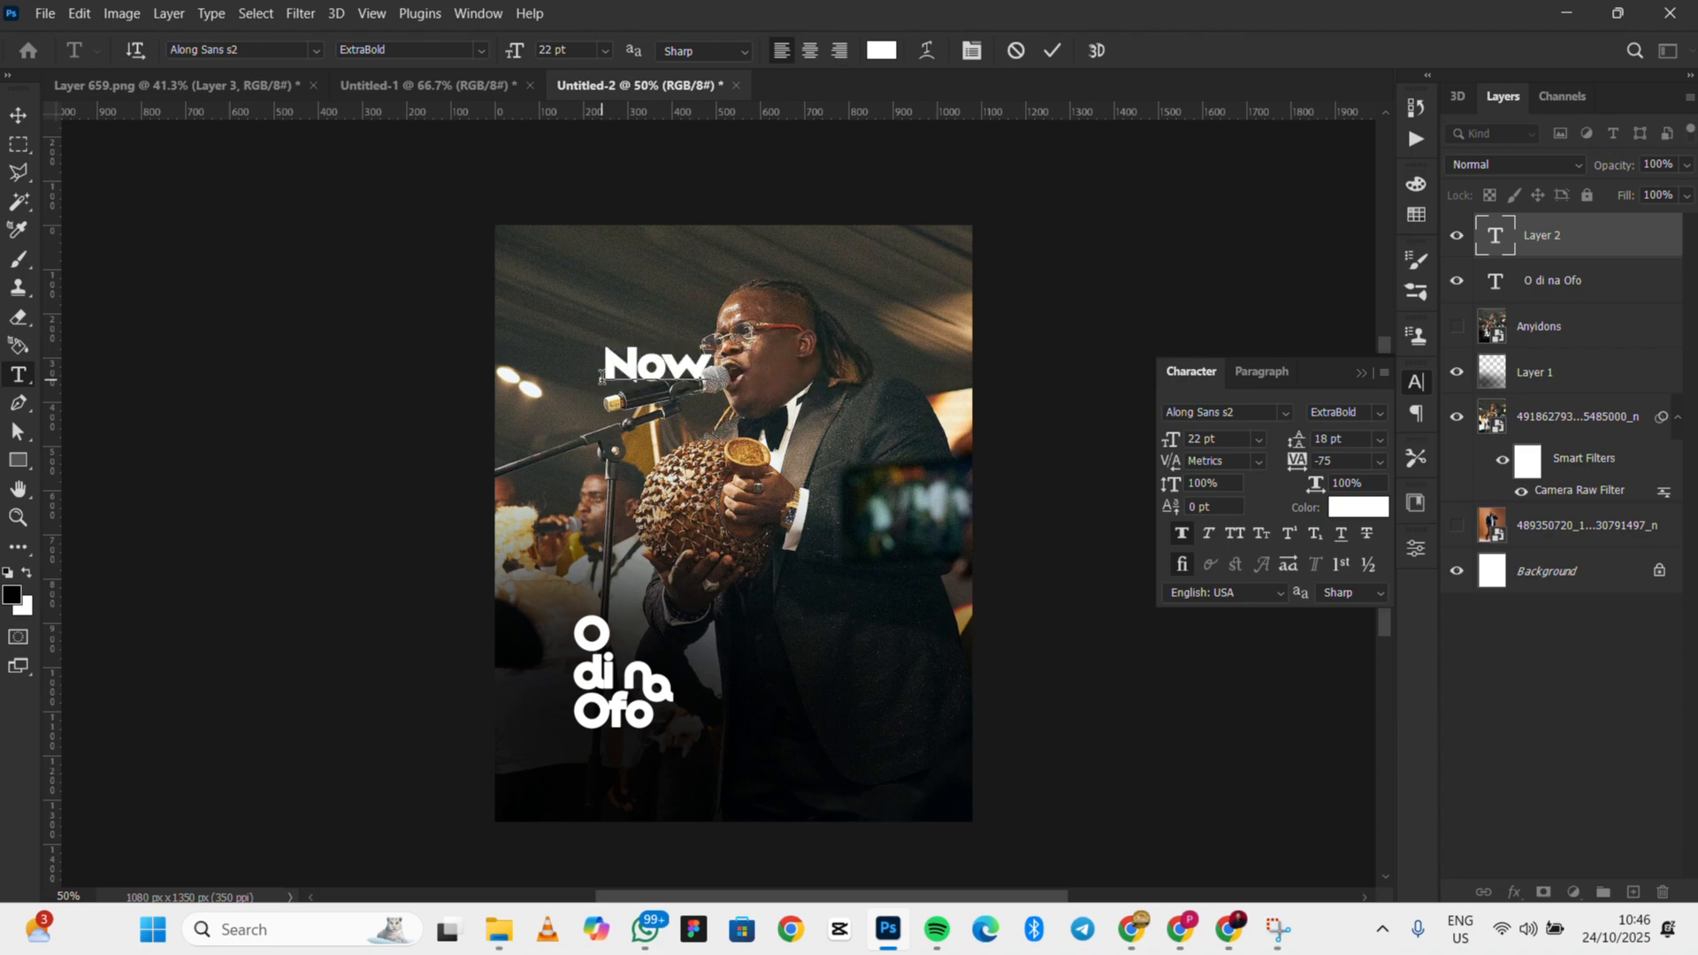
key(Return)
text(Out)
Centre-align the whole "Now Out" text and move it to the horizontal middle of the poster
key(ctrl+a)
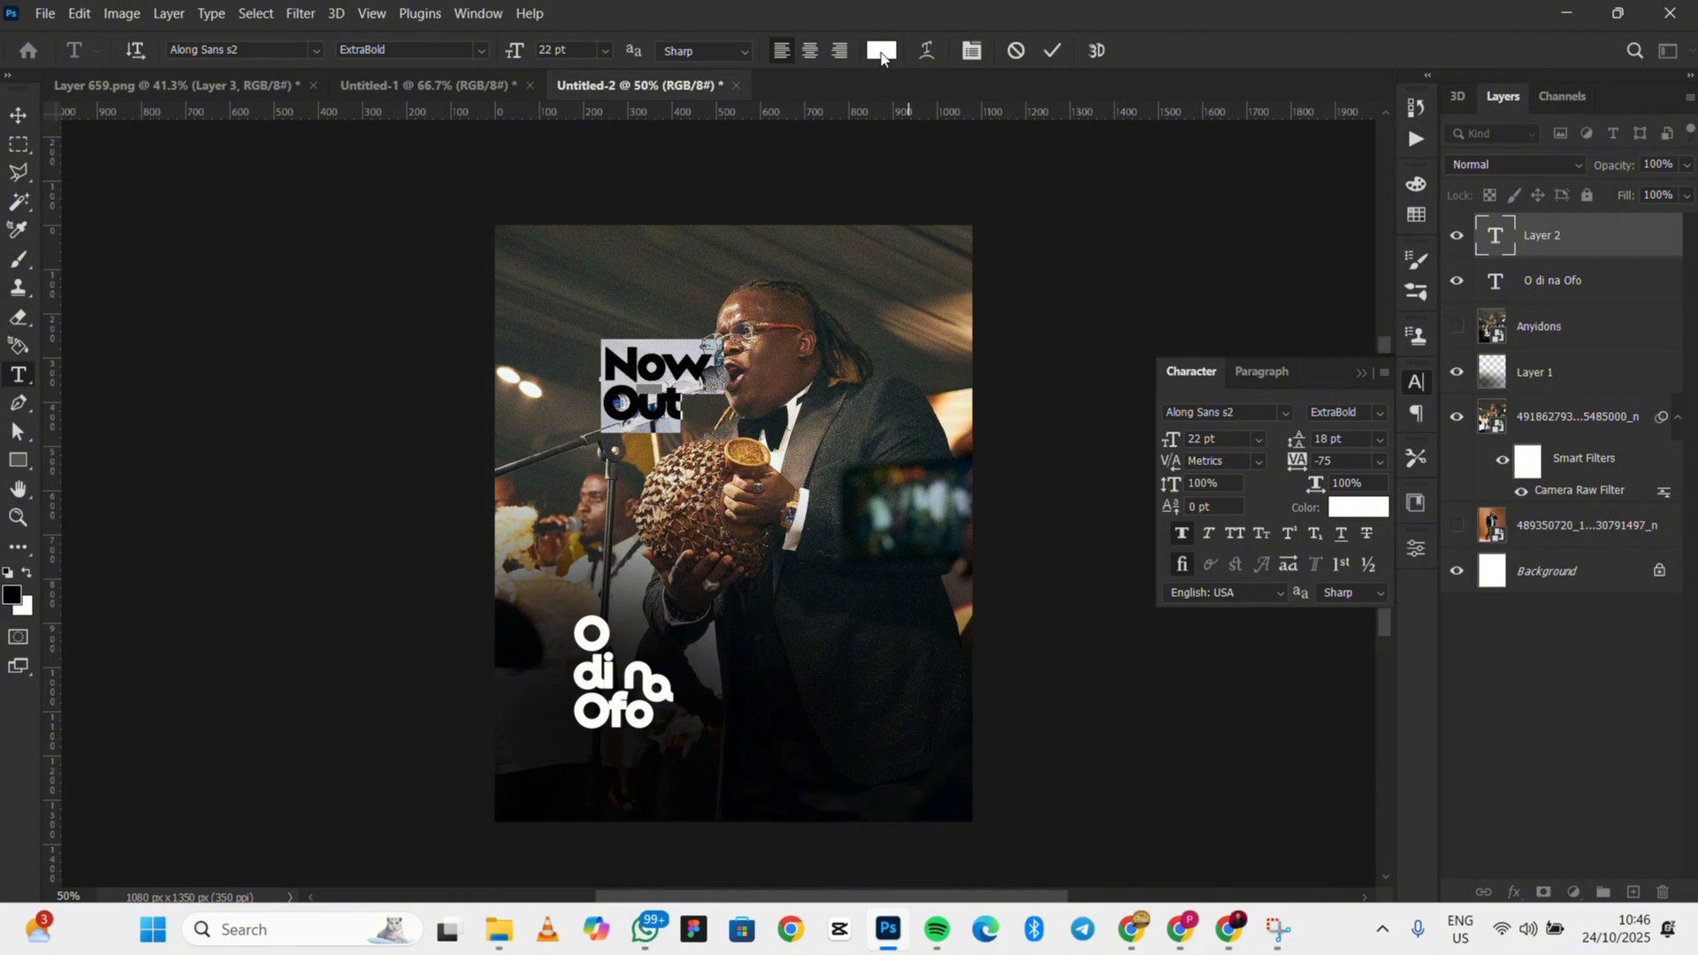
click(1262, 371)
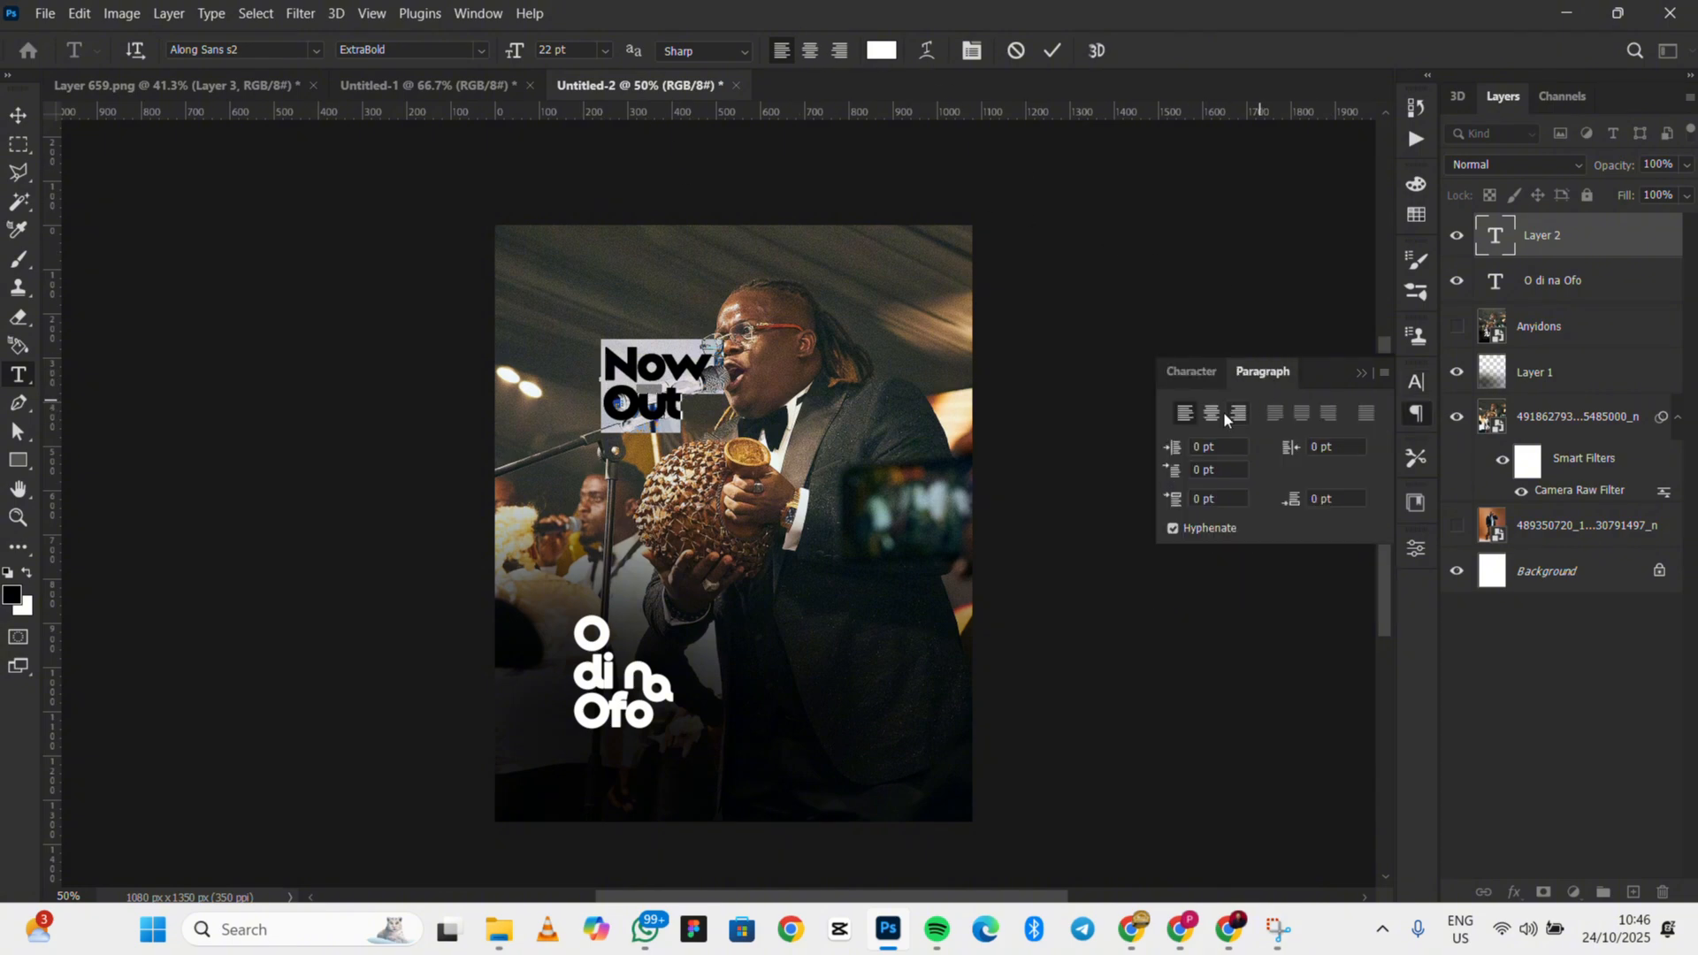
click(1211, 415)
drag(559, 216, 681, 263)
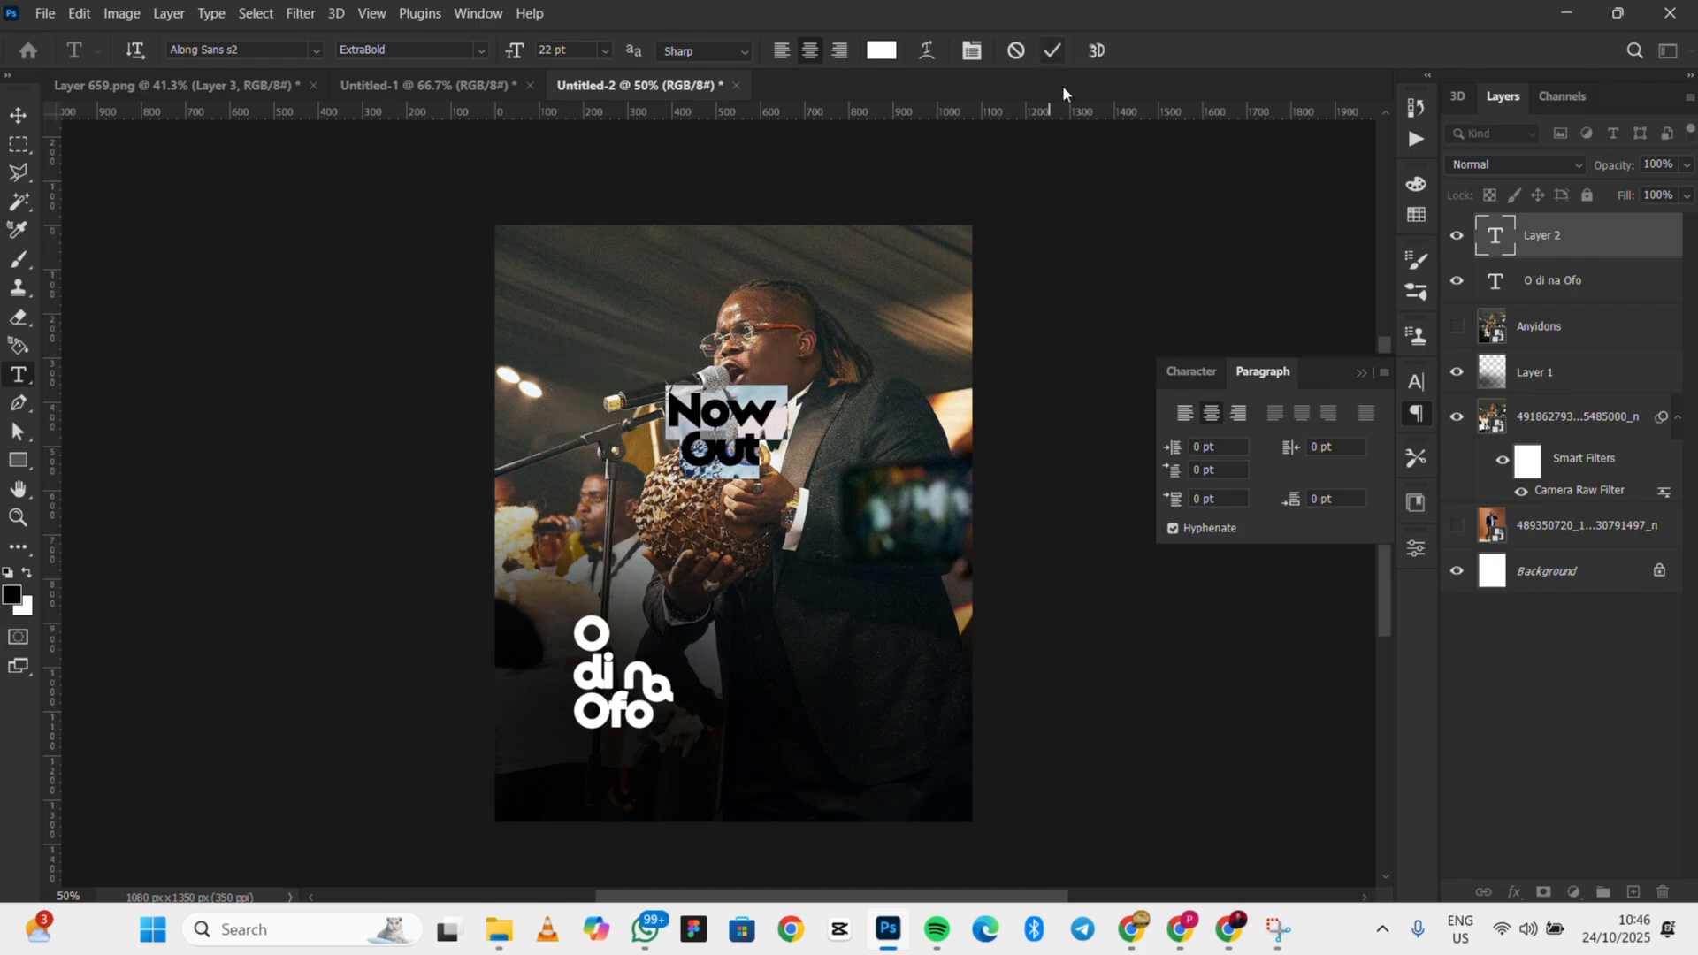
Enlarge the "Now Out" text to 106 pt with 85 pt leading
click(1190, 371)
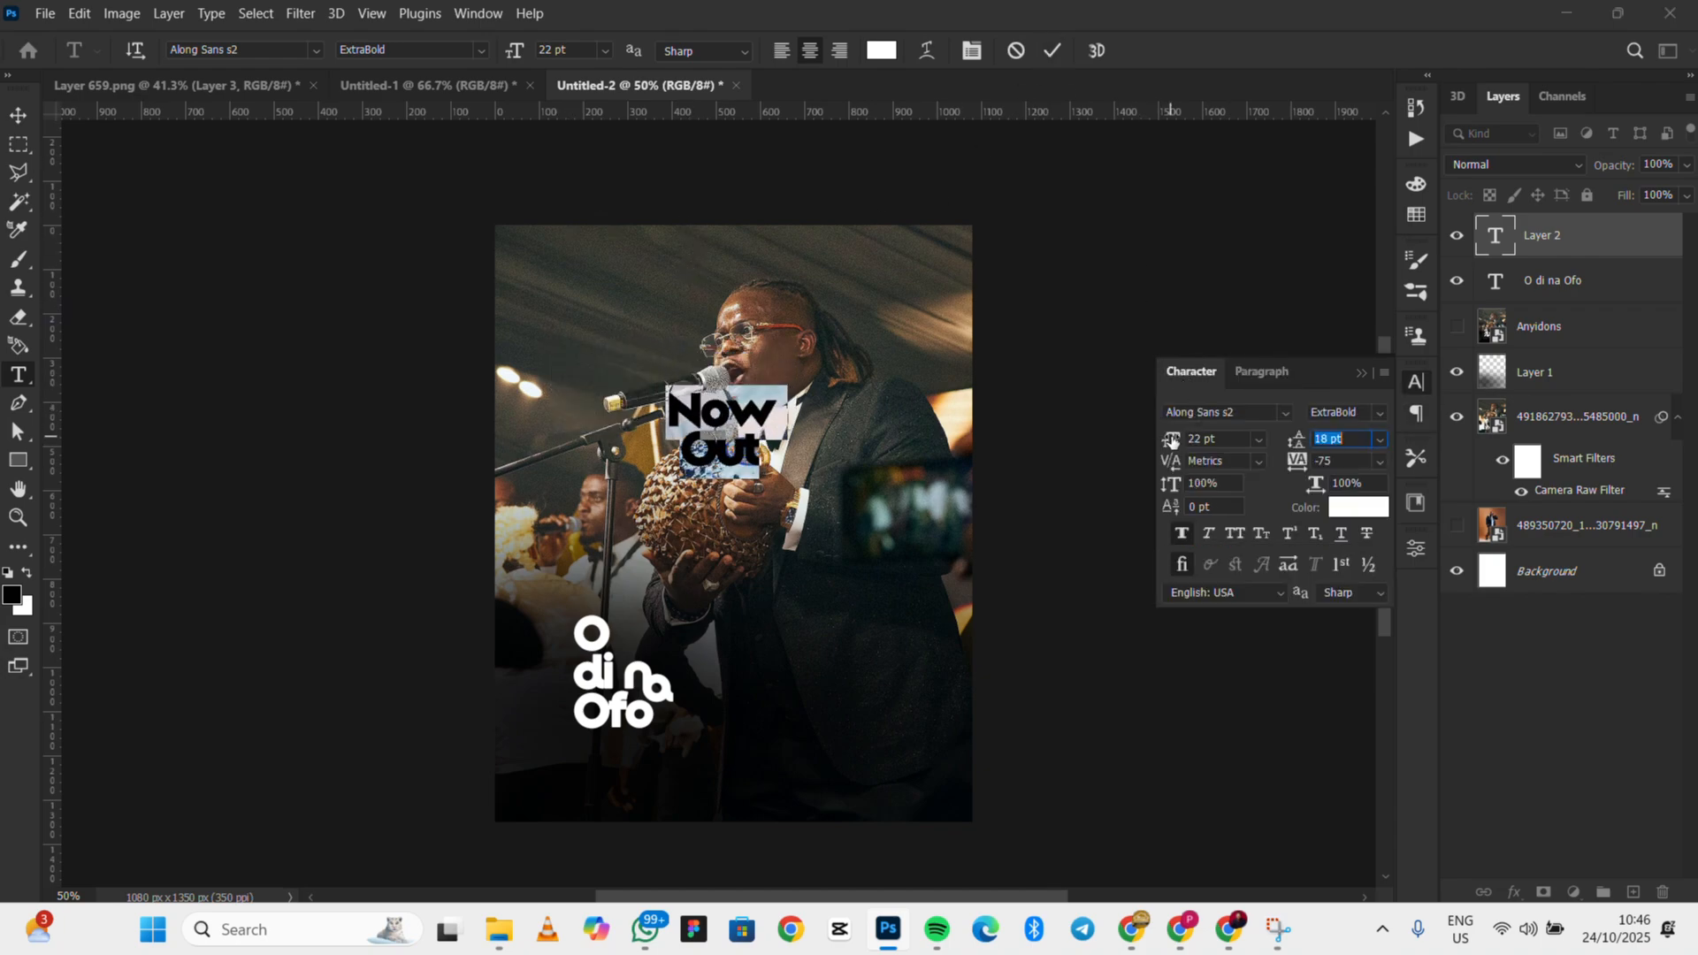
drag(1172, 440, 1198, 449)
key(Tab)
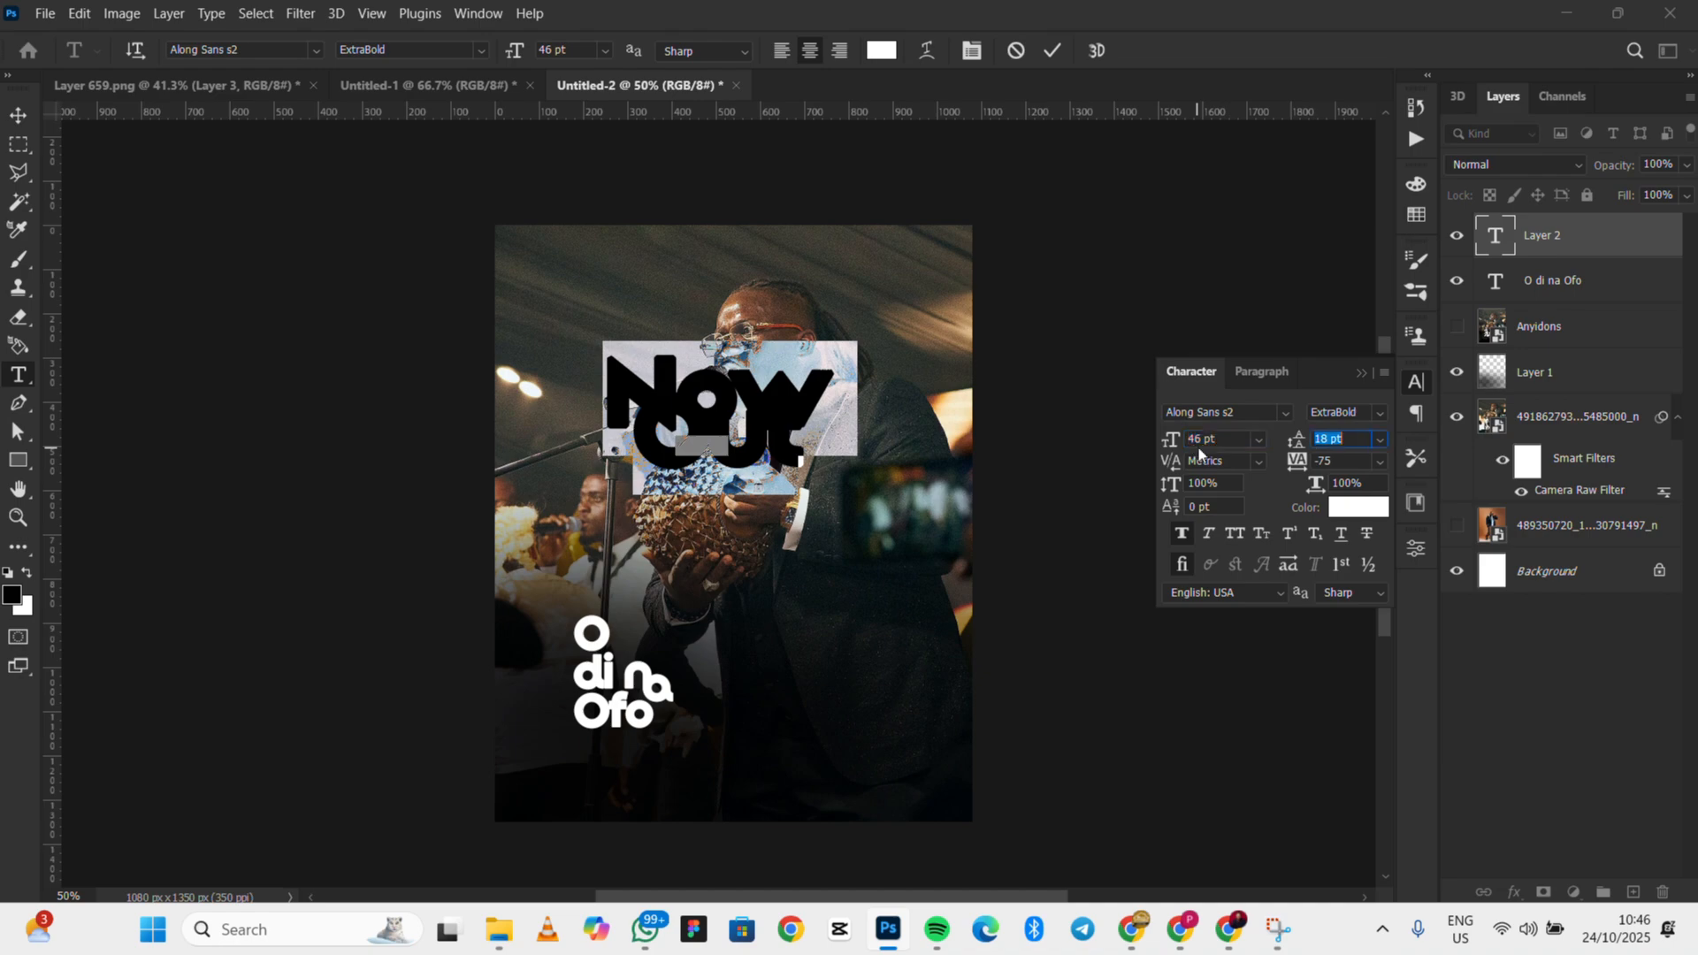
click(1381, 440)
click(1340, 449)
click(1287, 413)
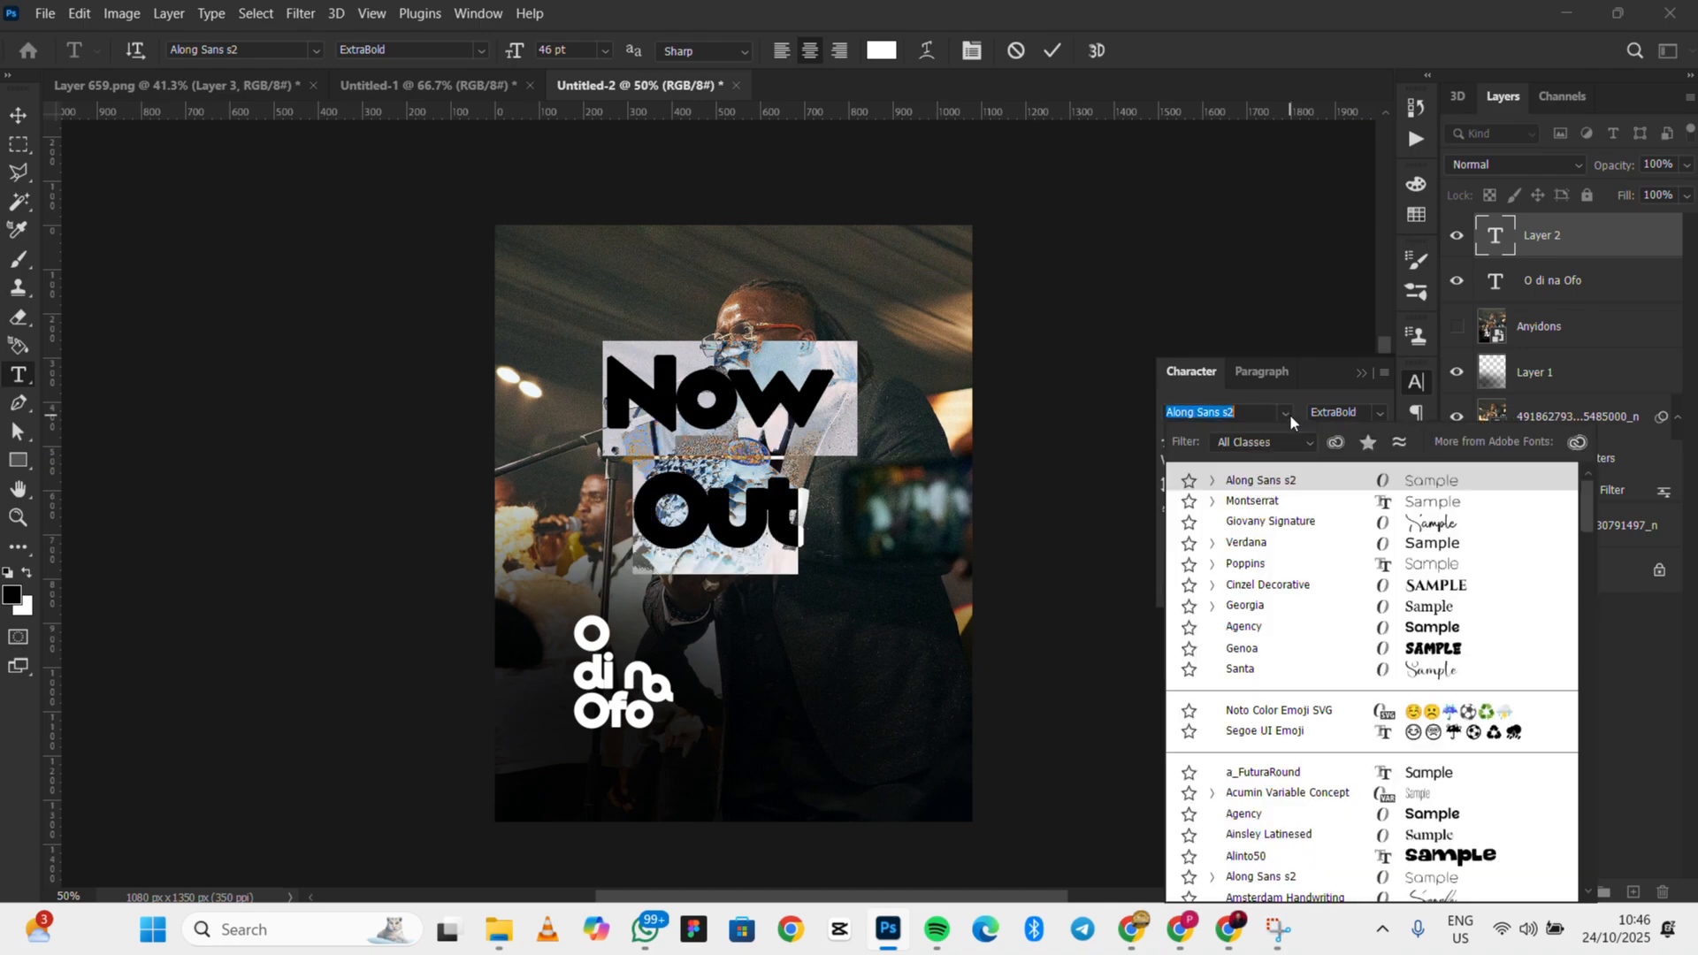
click(1290, 414)
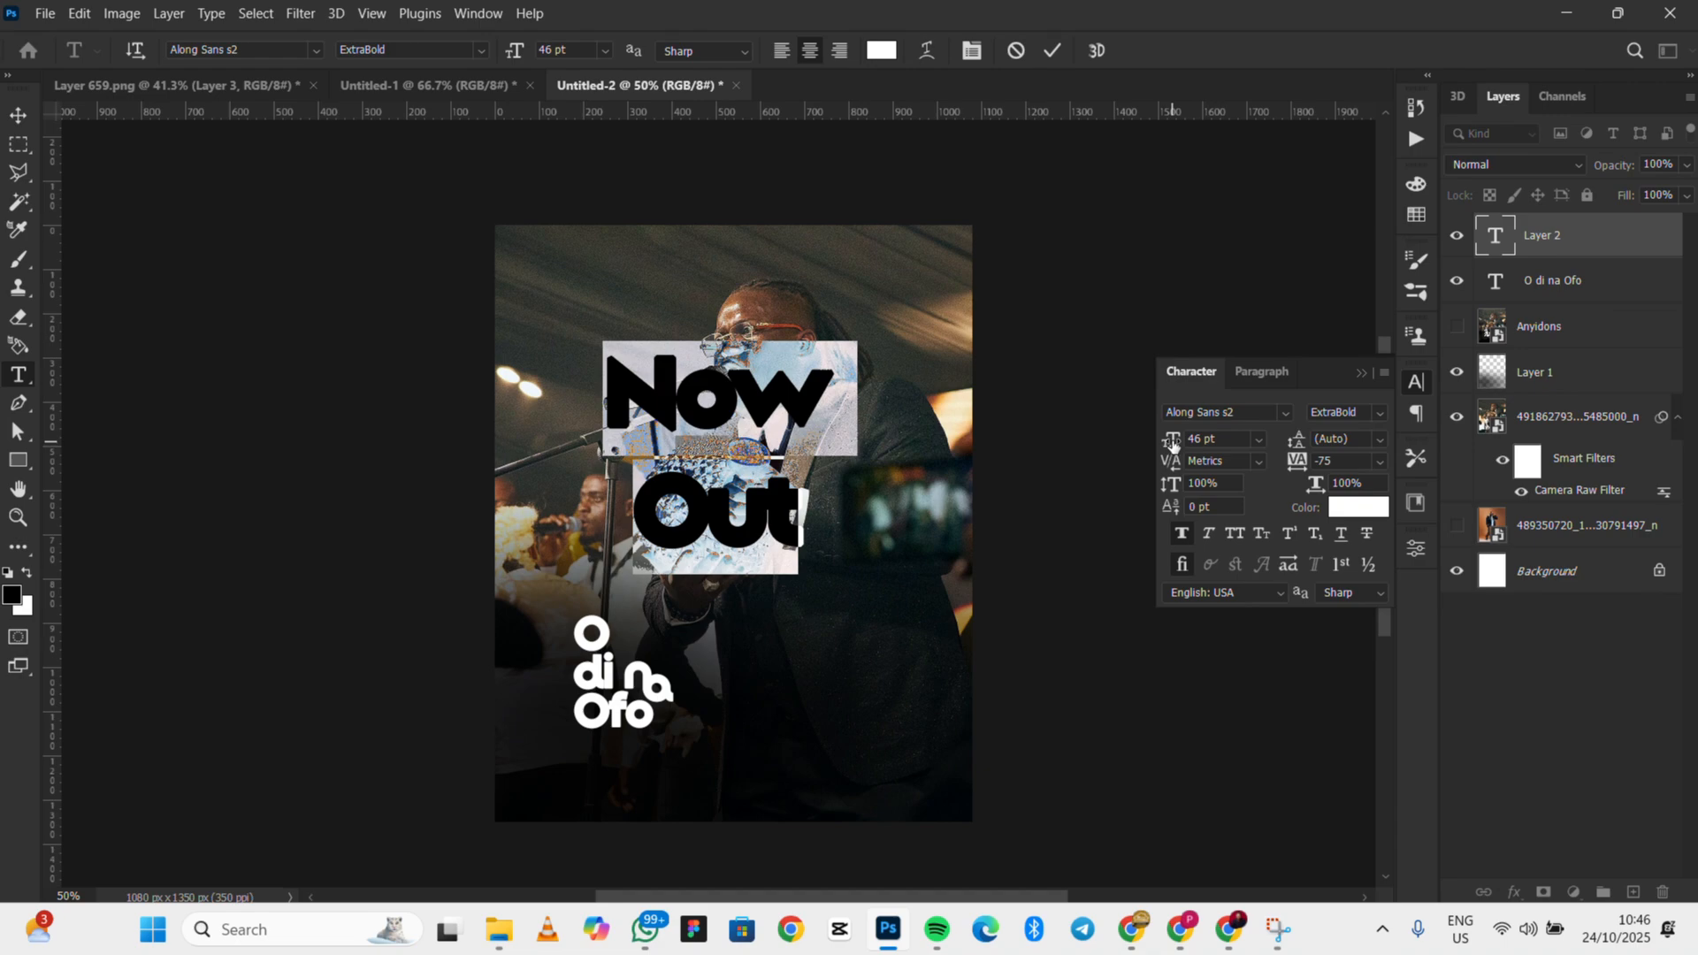
drag(1173, 442, 1248, 439)
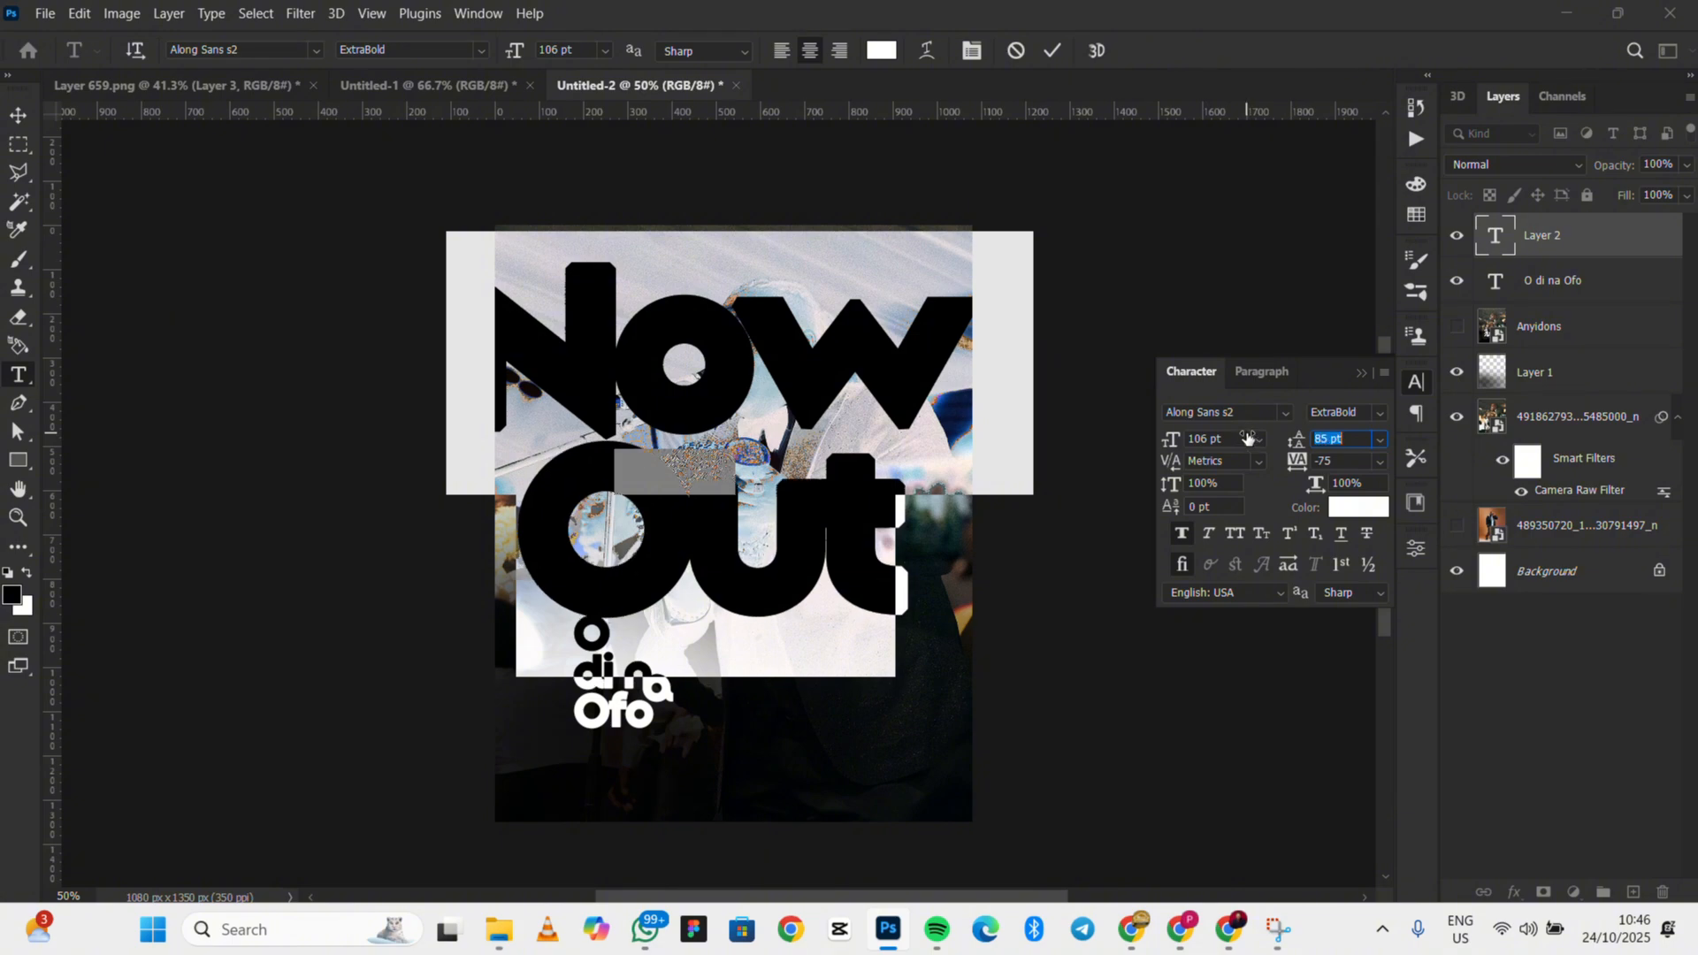
click(1055, 50)
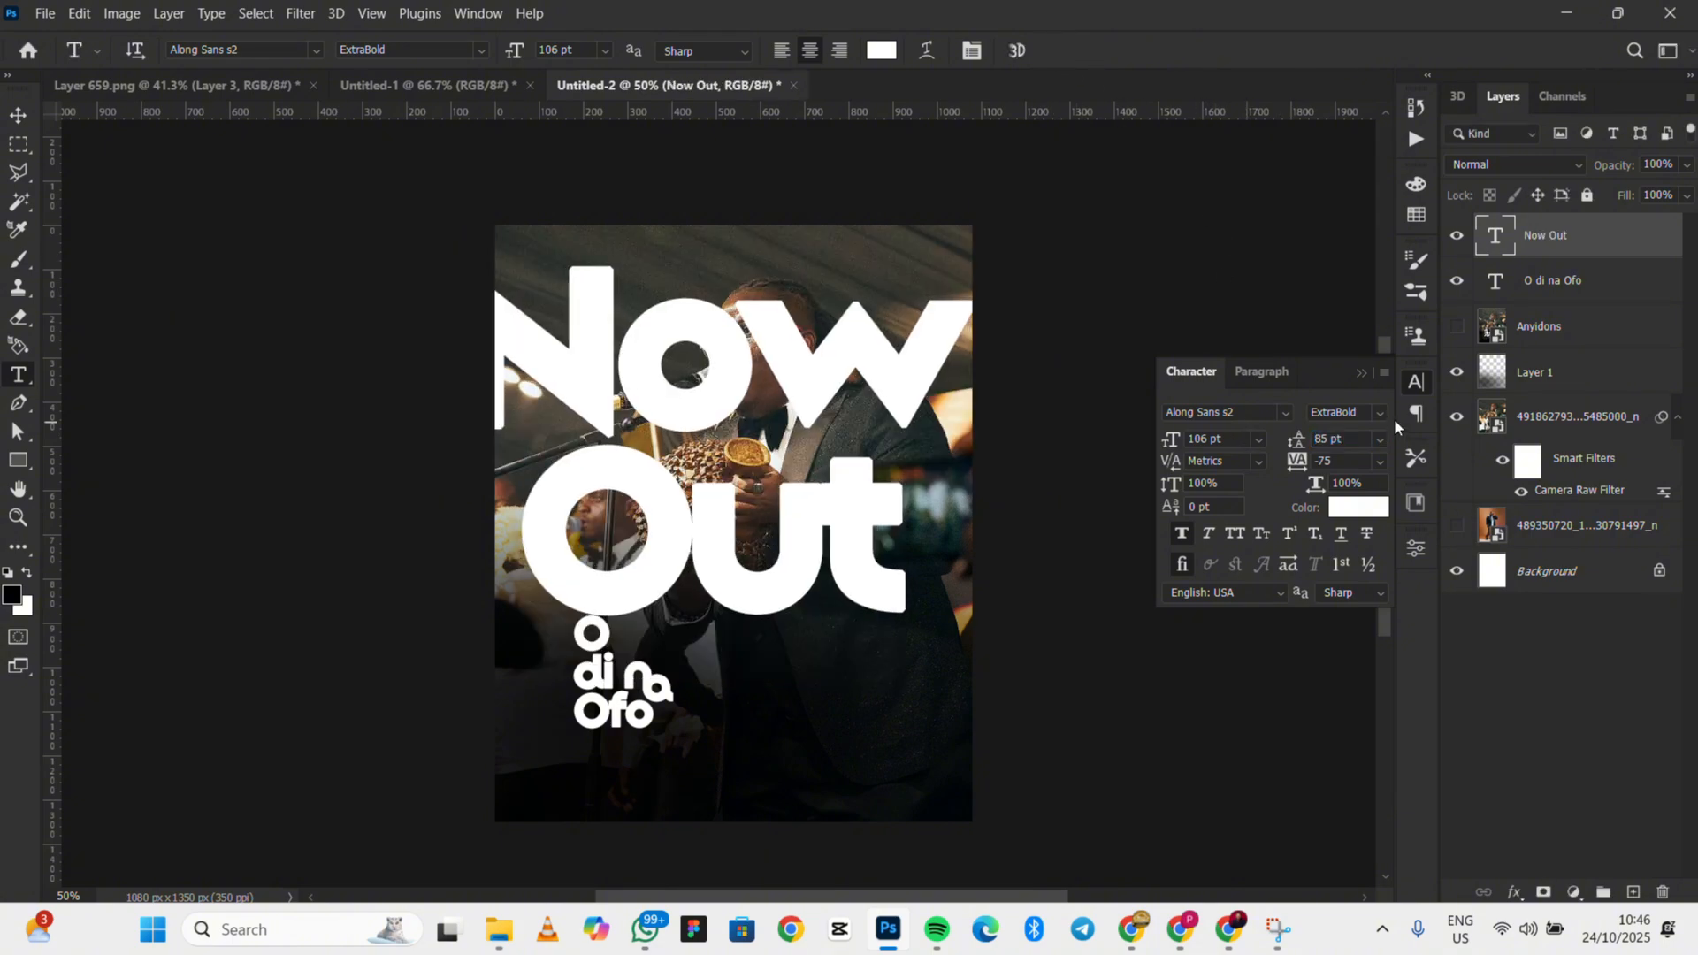
Scale the "Now Out" text up to about 115% and position it centrally across the upper part of the poster
click(21, 112)
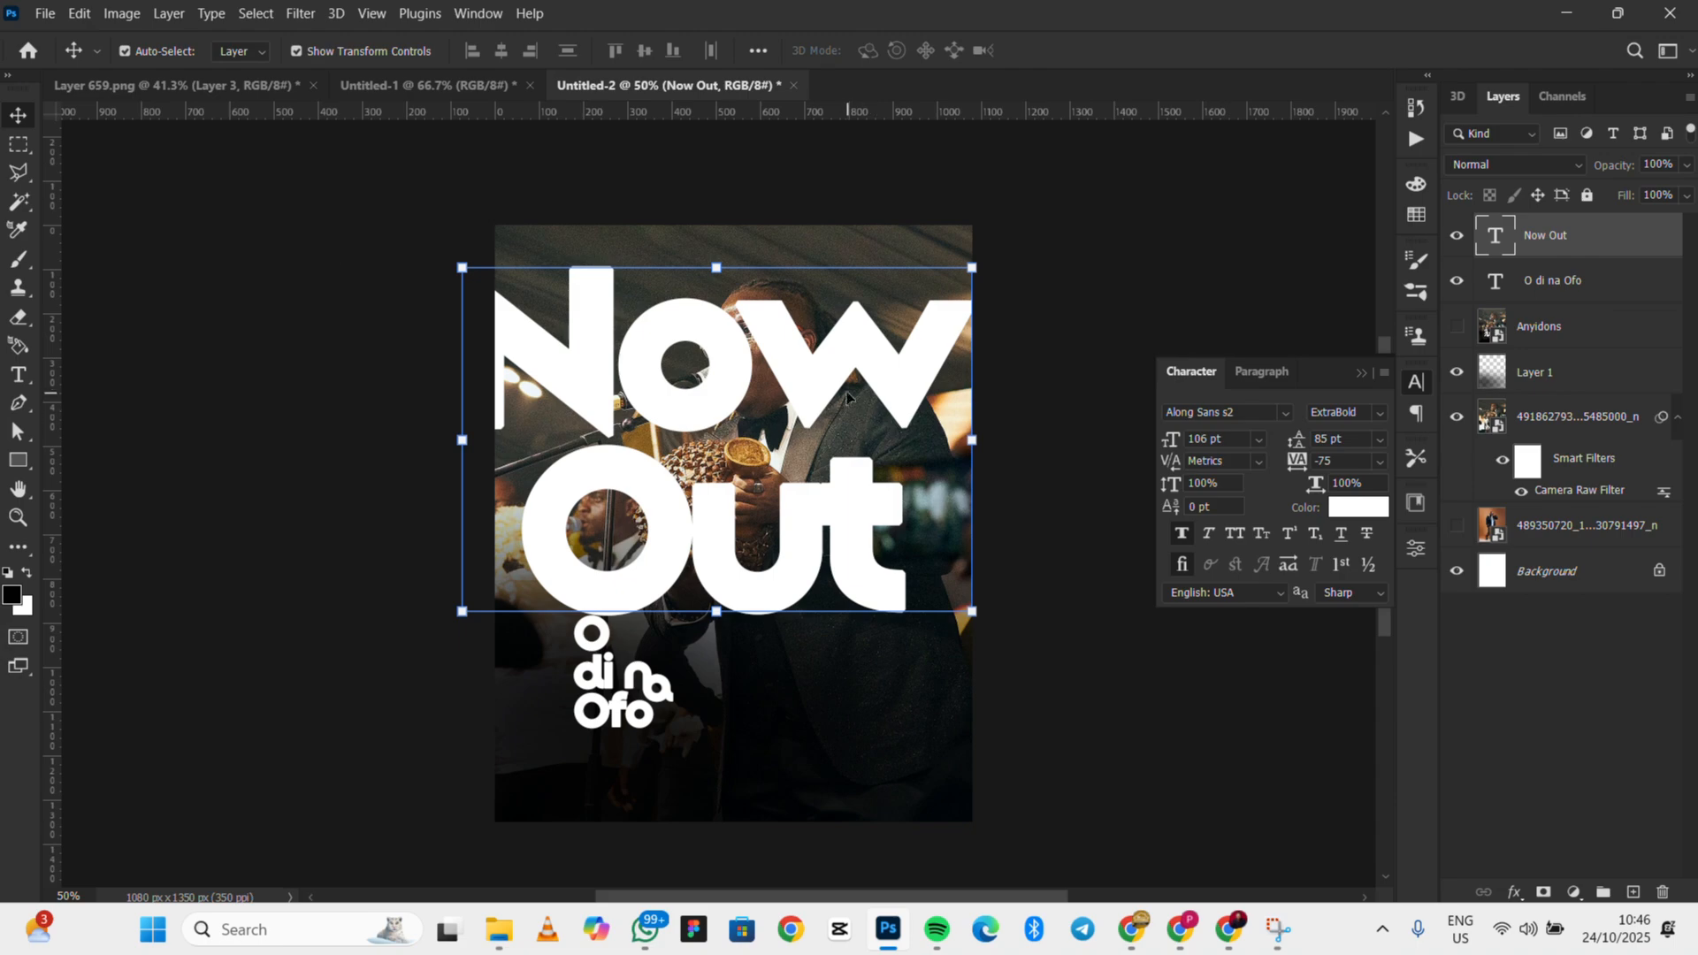
drag(970, 268, 1017, 240)
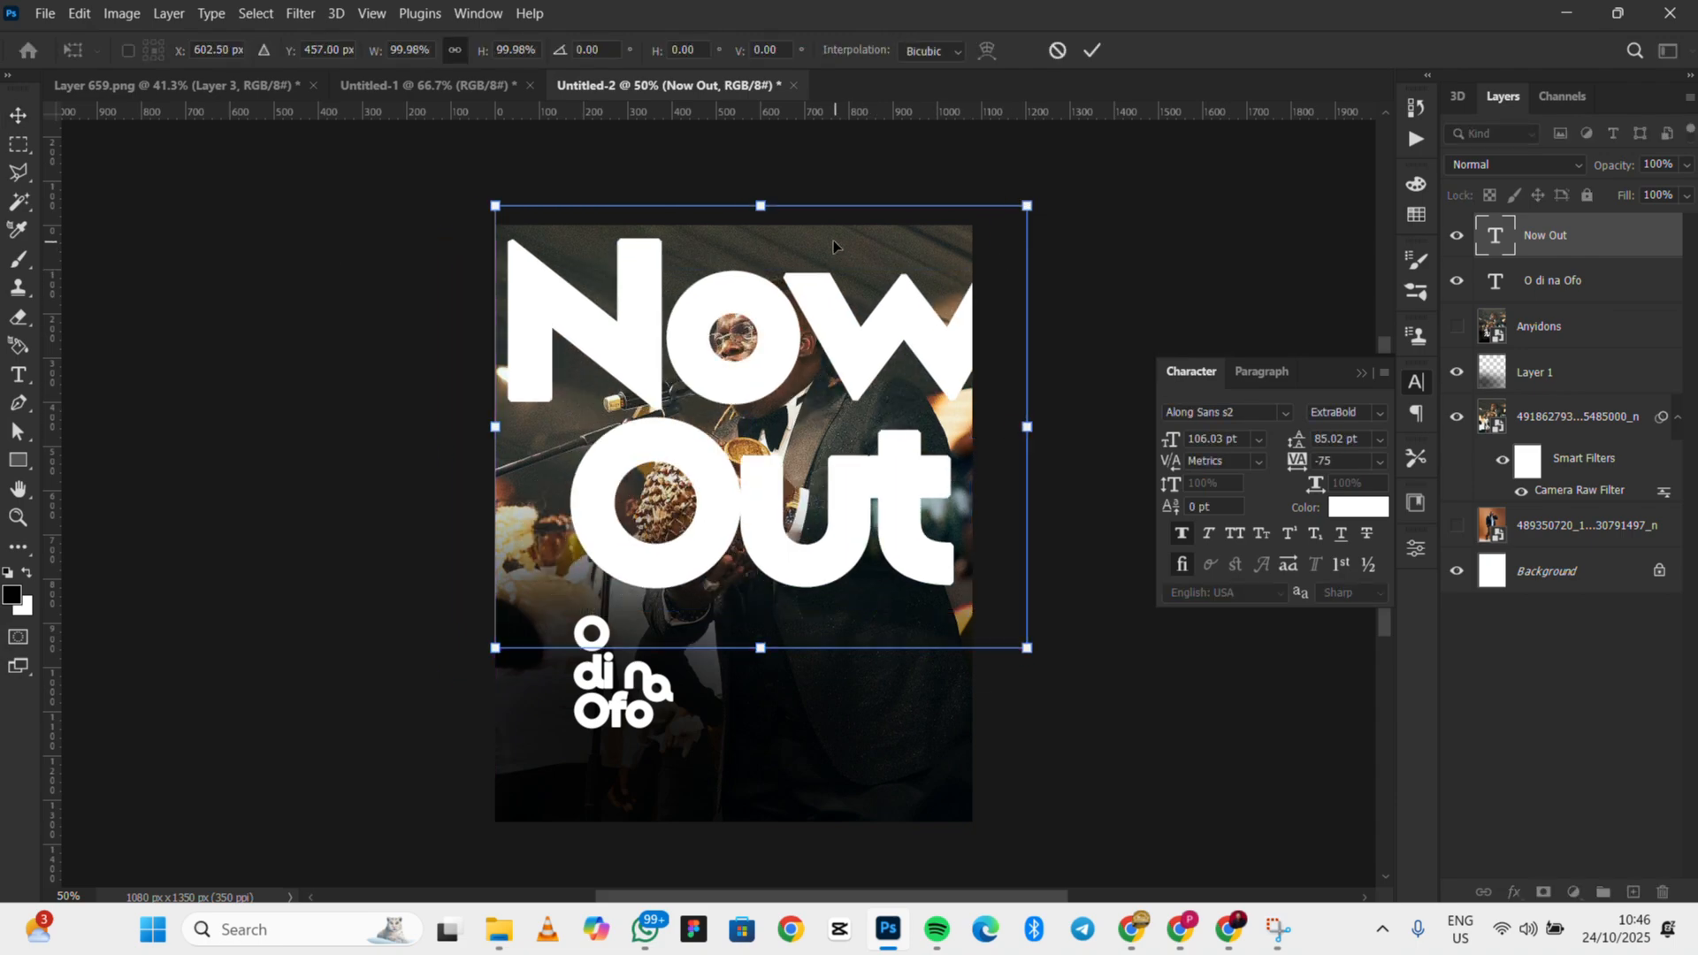
drag(760, 655, 761, 709)
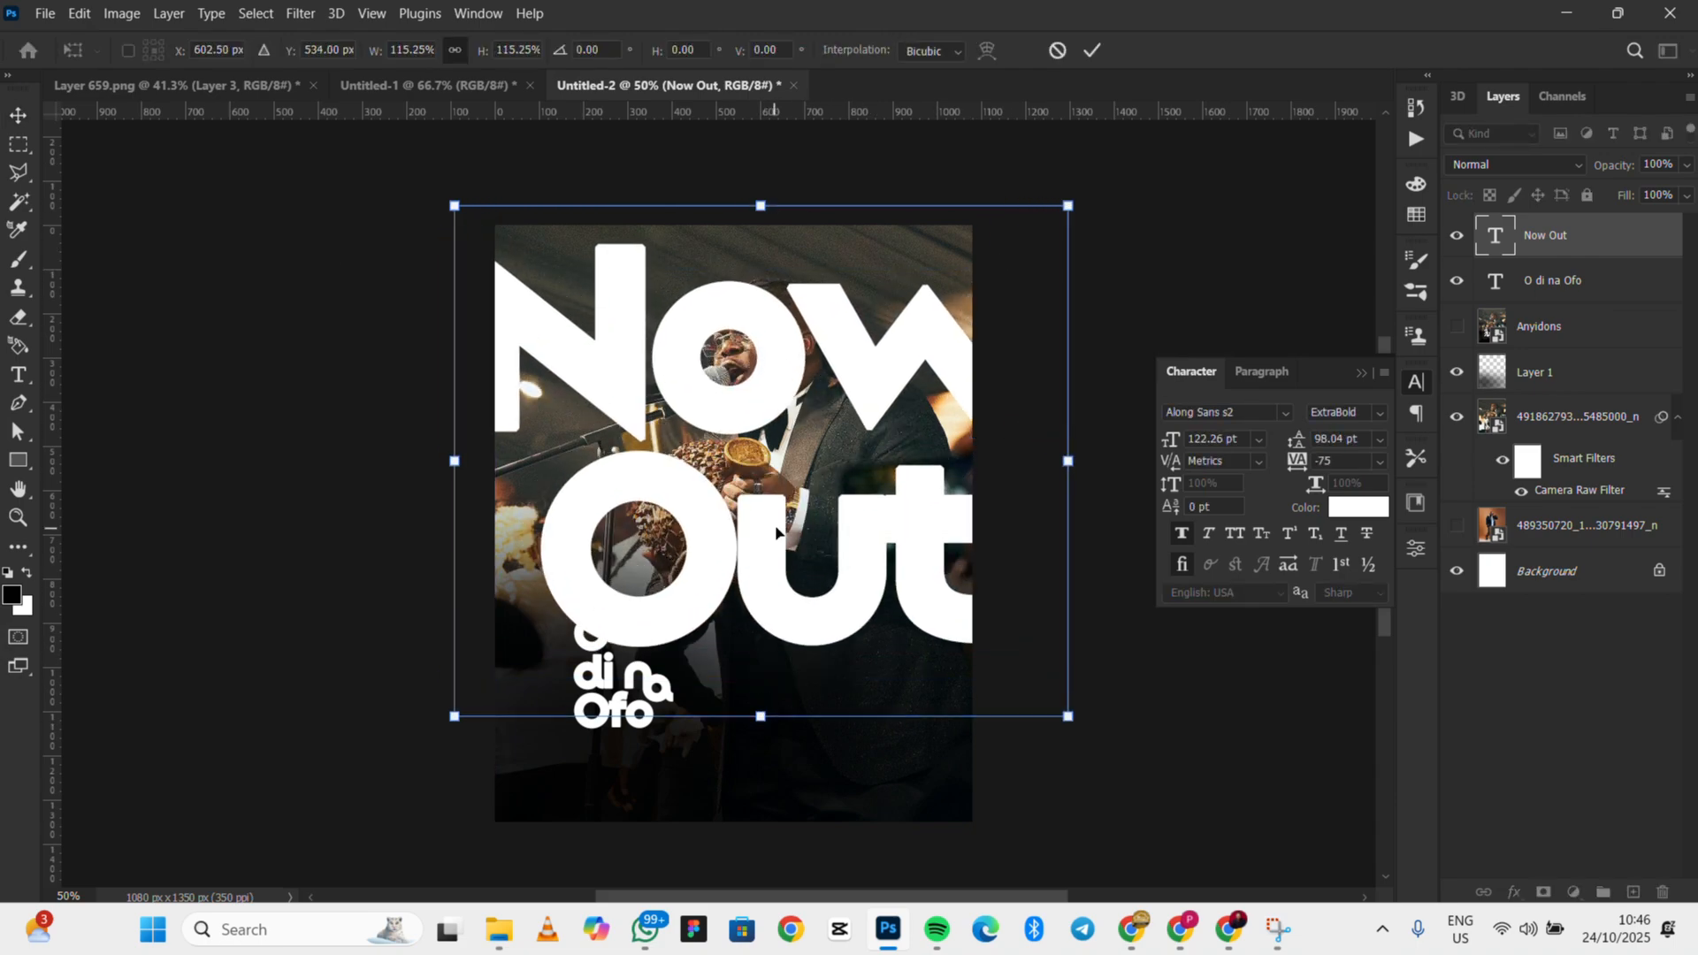
drag(849, 511, 815, 501)
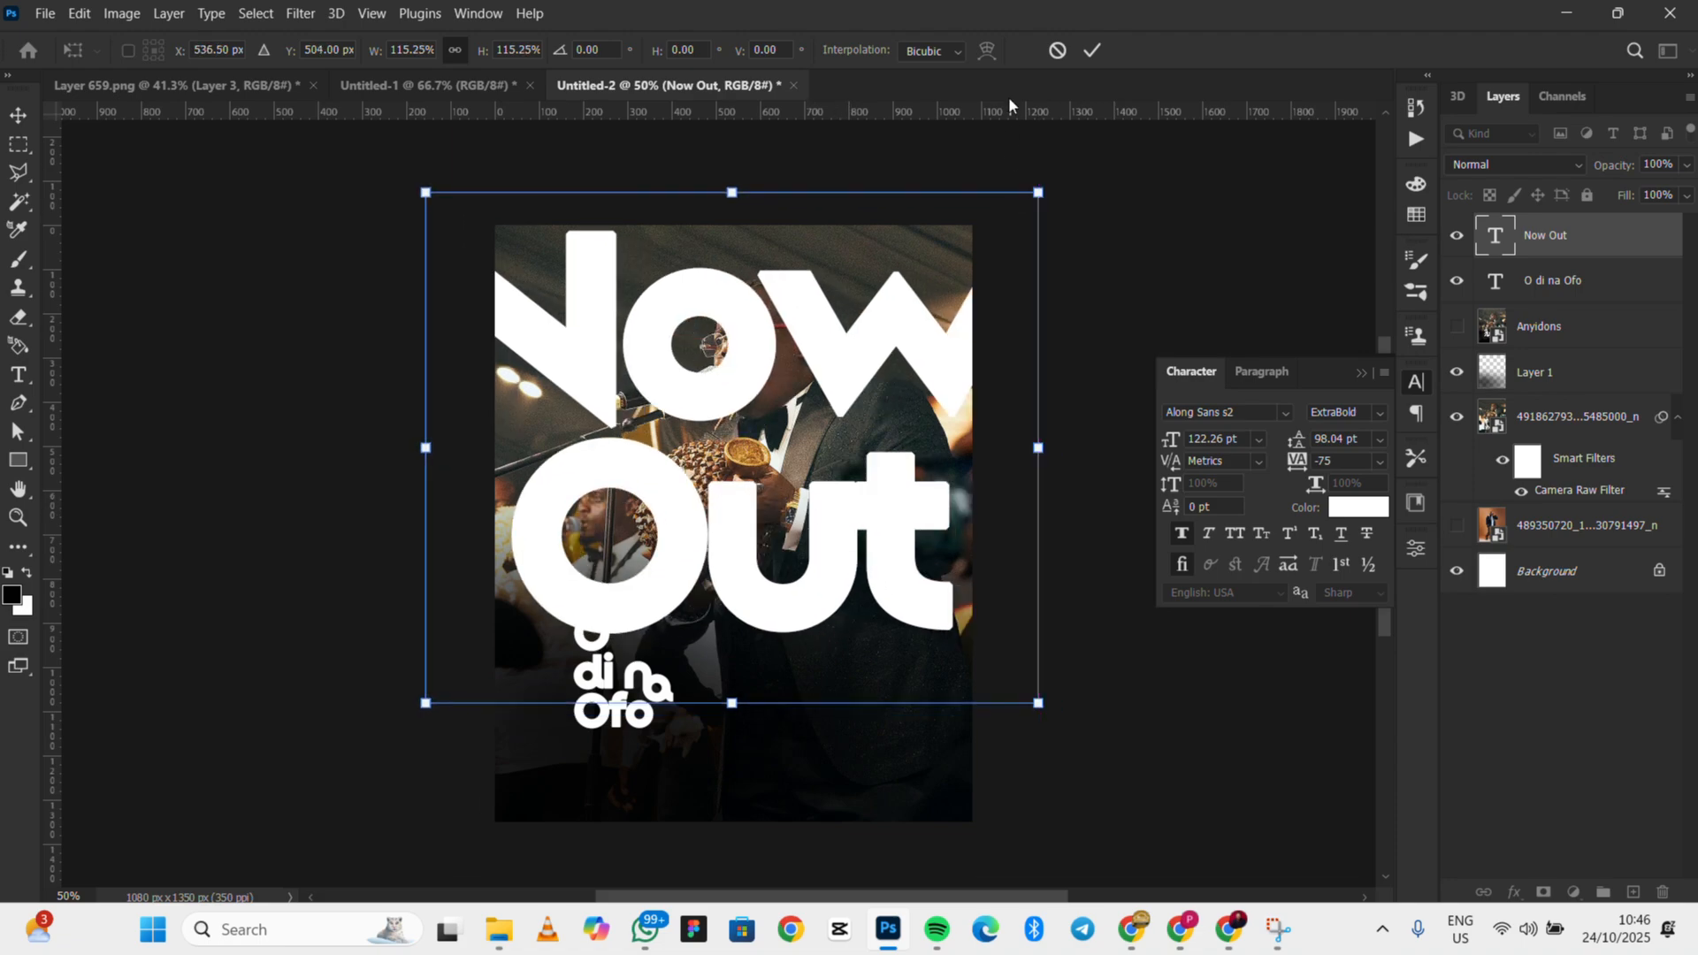
click(1085, 60)
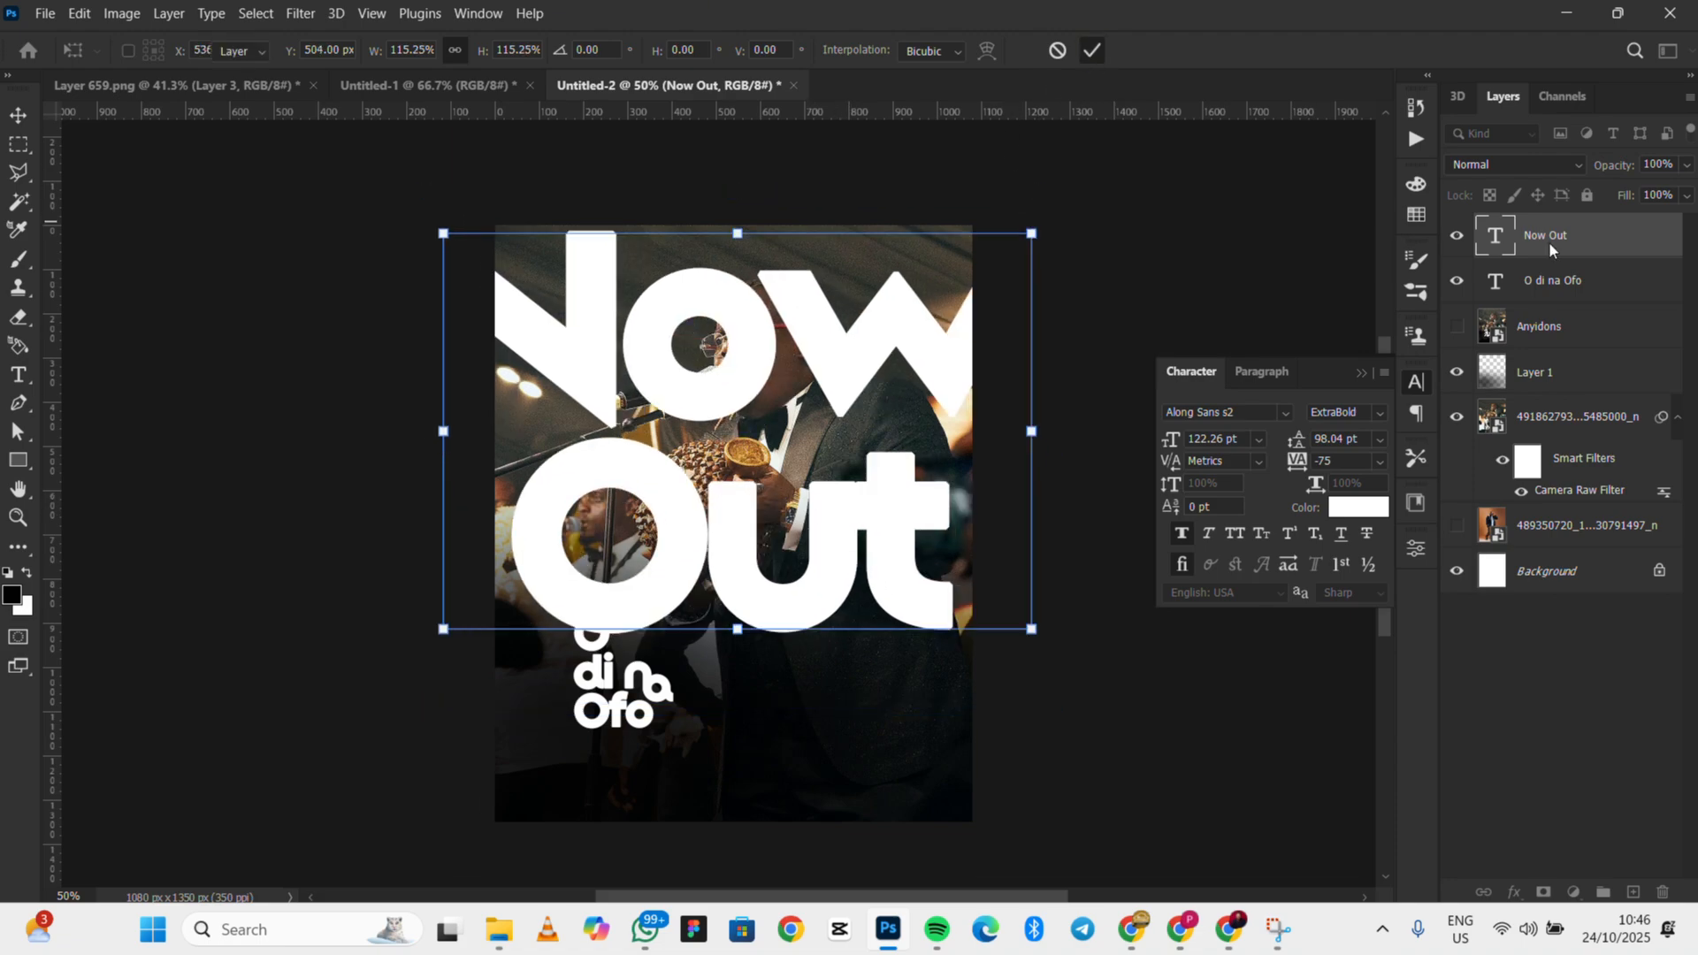
Set the "Now Out" layer's blend mode to Overlay and lower its fill to 55%
click(1497, 161)
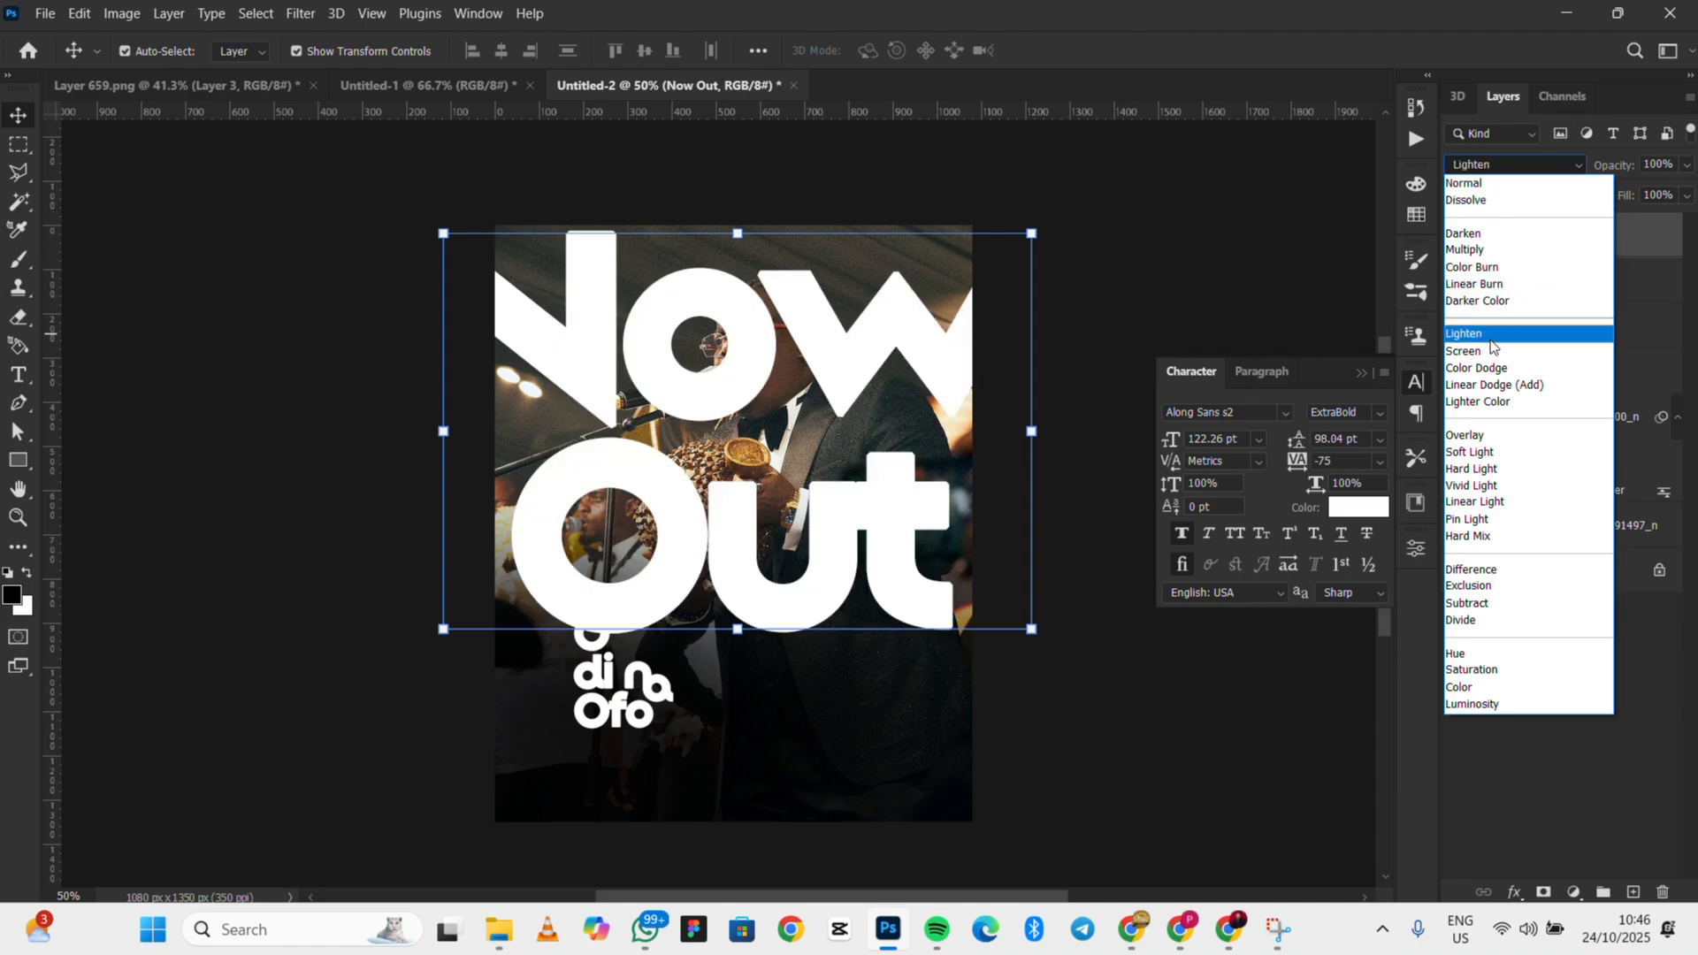
click(1484, 434)
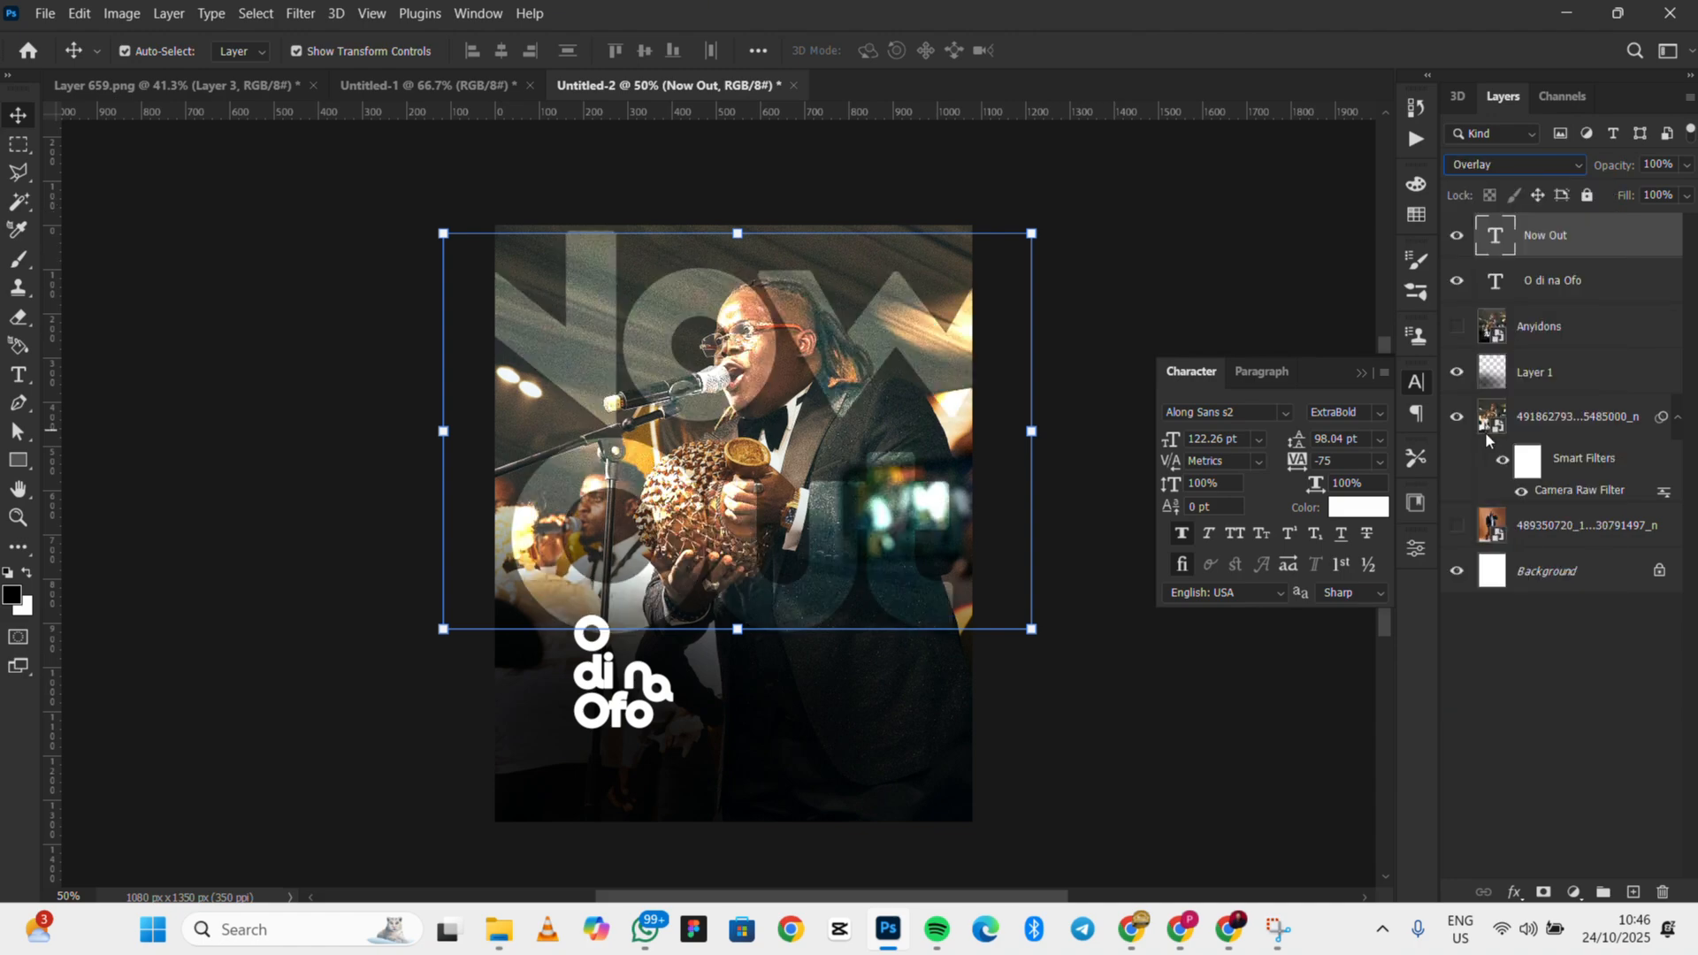
click(1686, 195)
drag(1683, 227, 1637, 225)
Scale the "Now Out" text down to about 73% and move it, centred, to the lower part of the poster
drag(729, 232, 727, 299)
drag(757, 374, 759, 328)
drag(739, 257, 740, 298)
drag(753, 377, 753, 548)
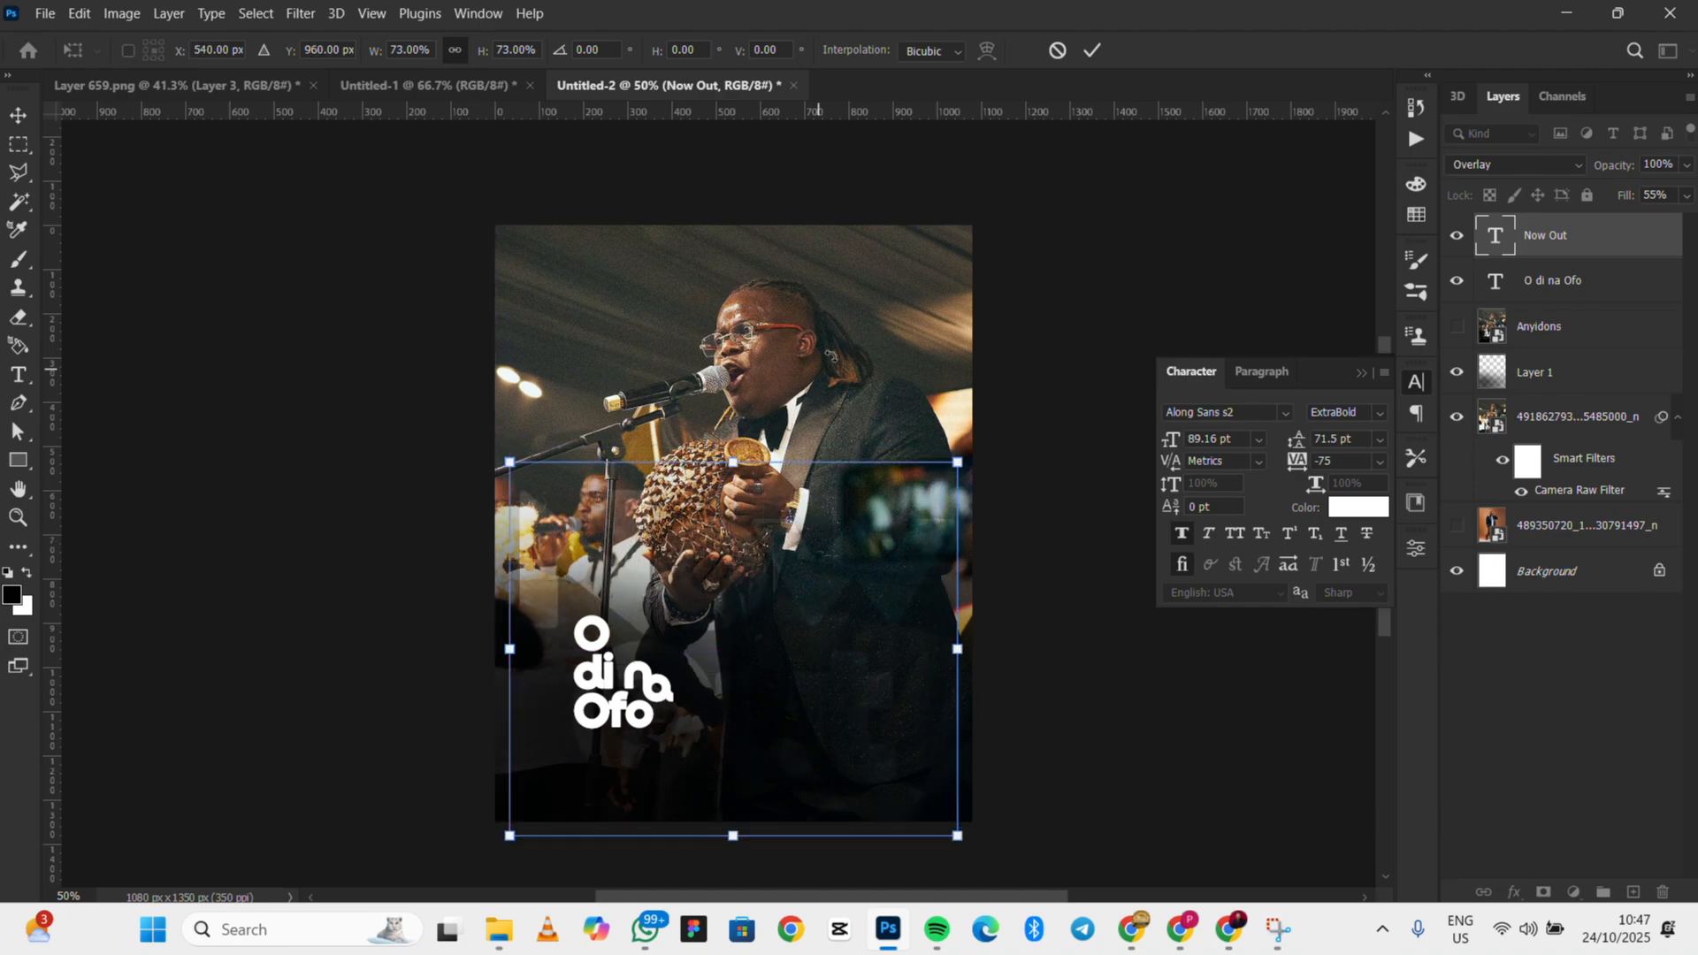
click(1094, 49)
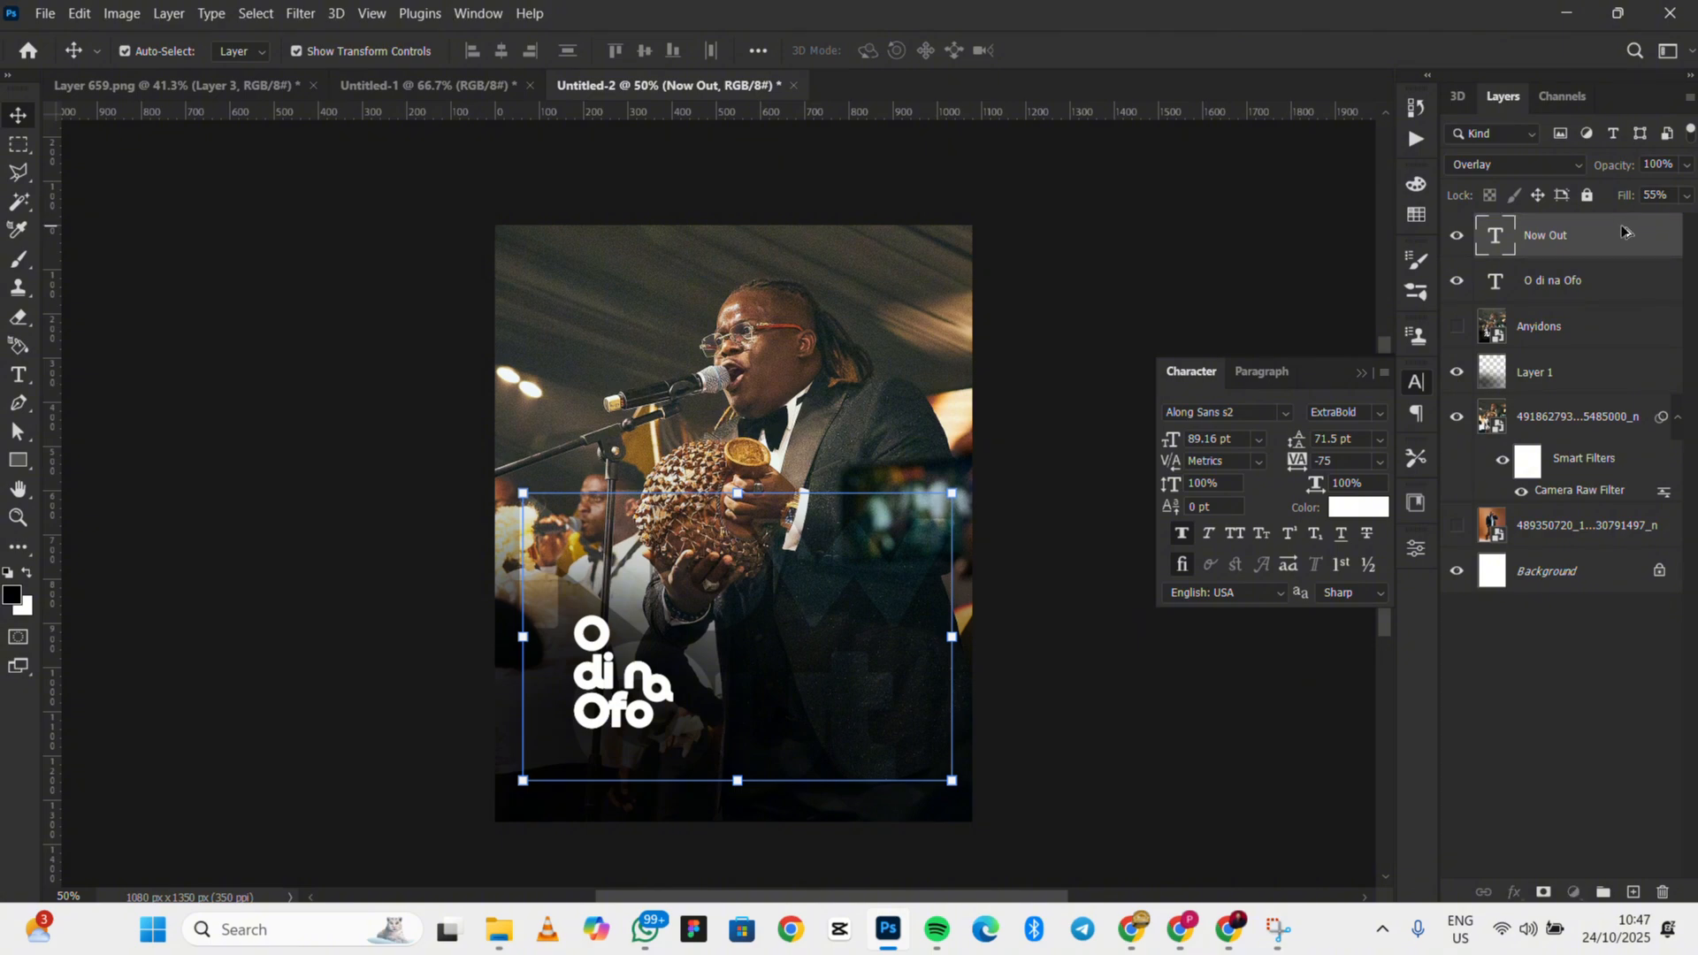
Duplicate the "Now Out" layer twice and move the second copy up to the poster's upper edge
key(ctrl+j)
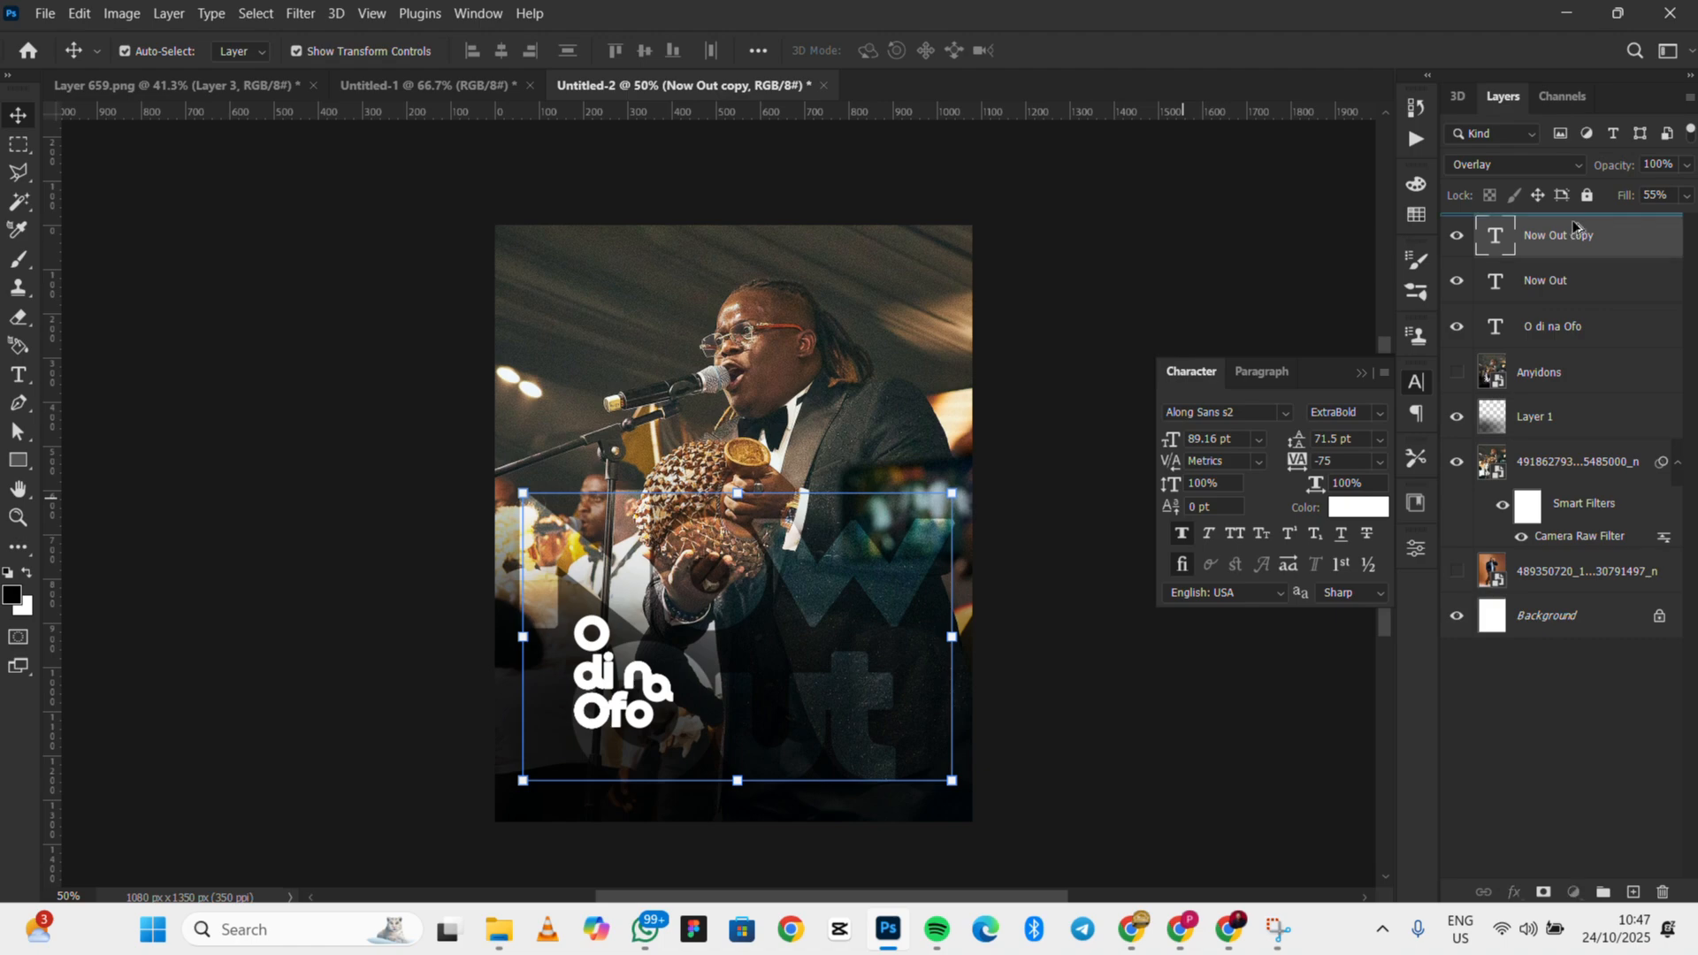
key(ctrl+j)
drag(790, 591, 810, 274)
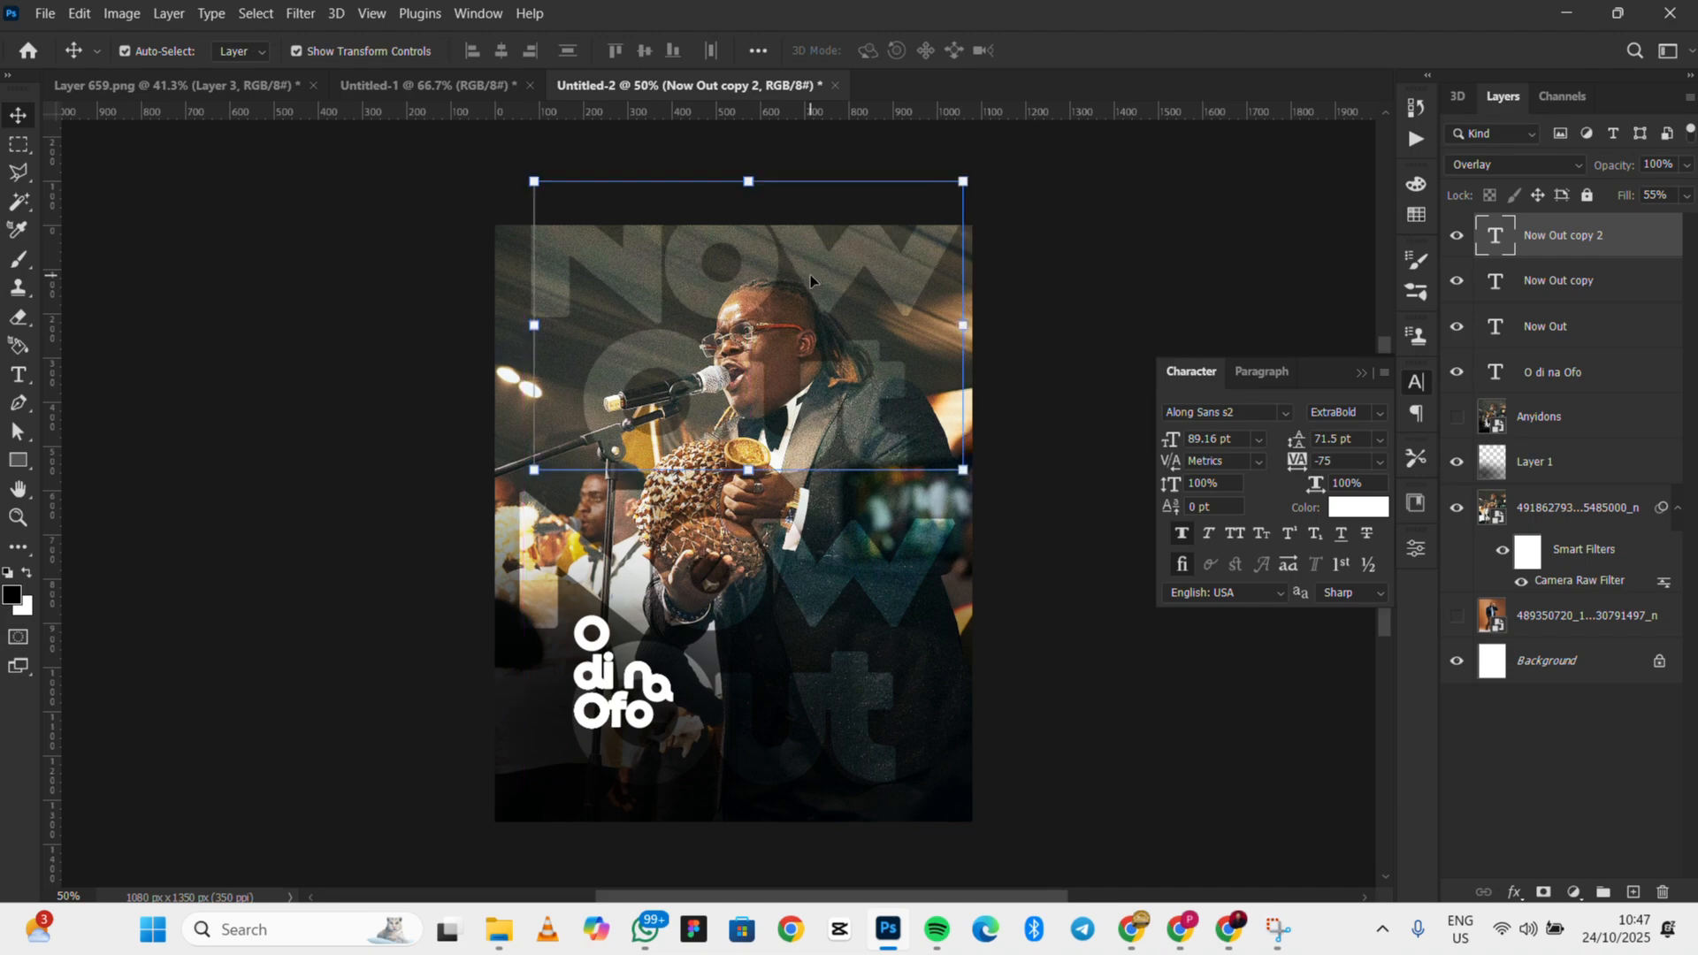
Move the "O di na Ofo" layer above all the "Now Out" layers in the layer stack
click(1141, 734)
drag(1579, 375, 1521, 223)
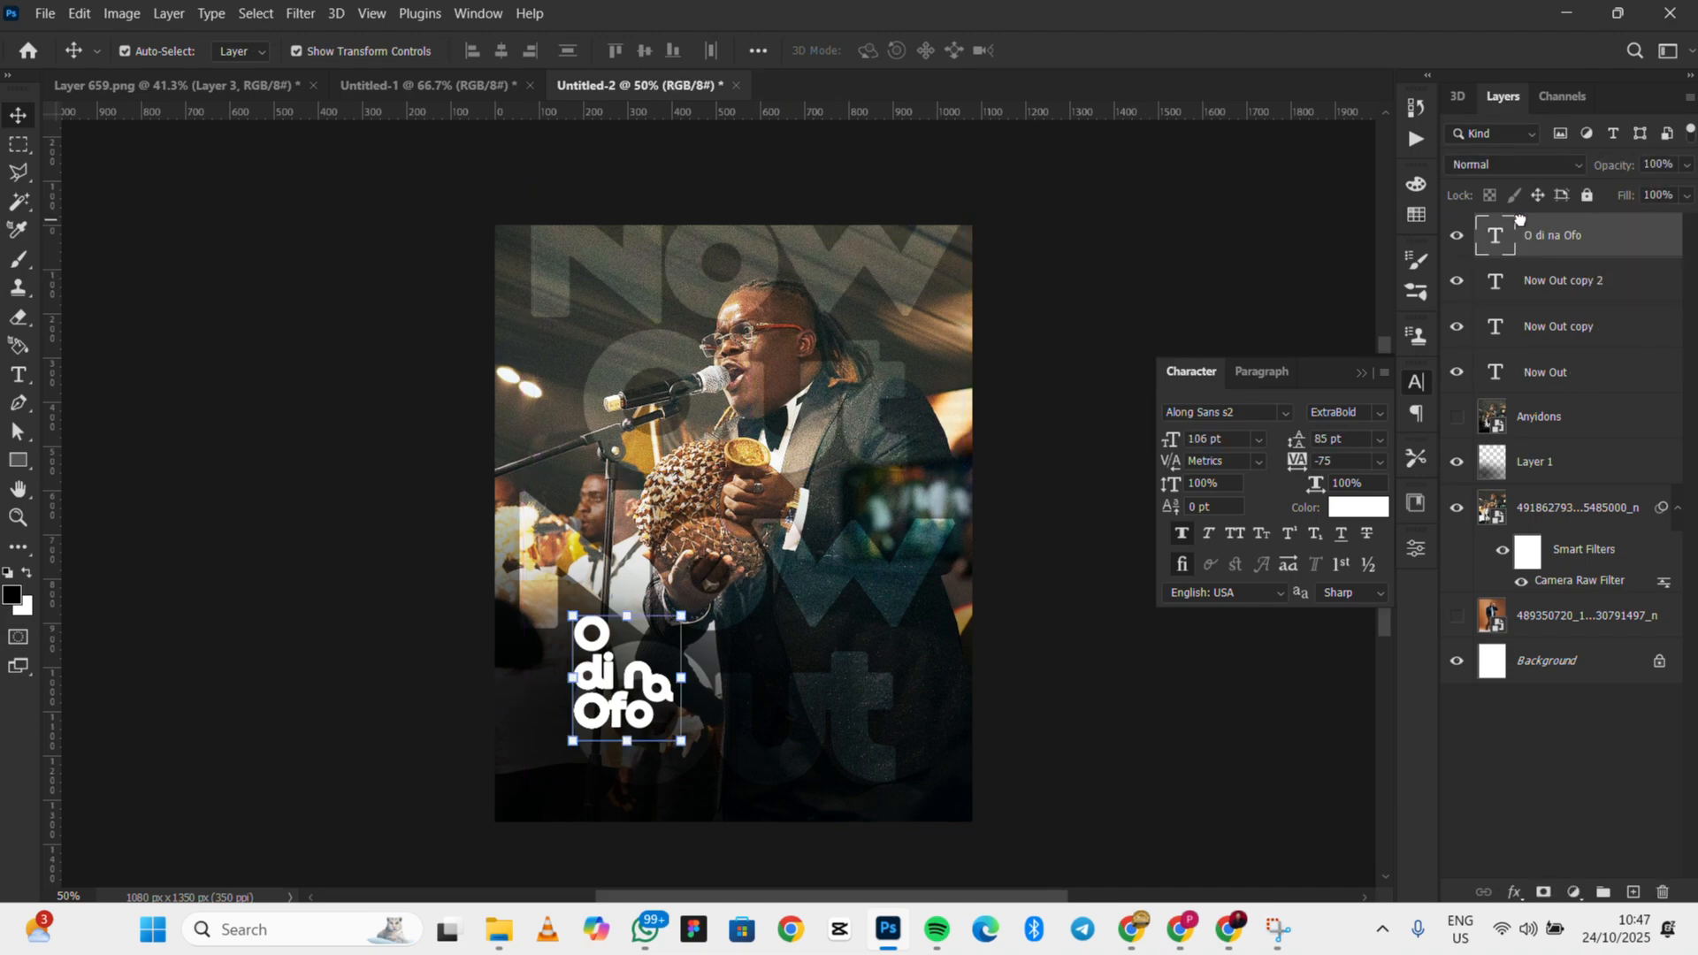
click(1125, 292)
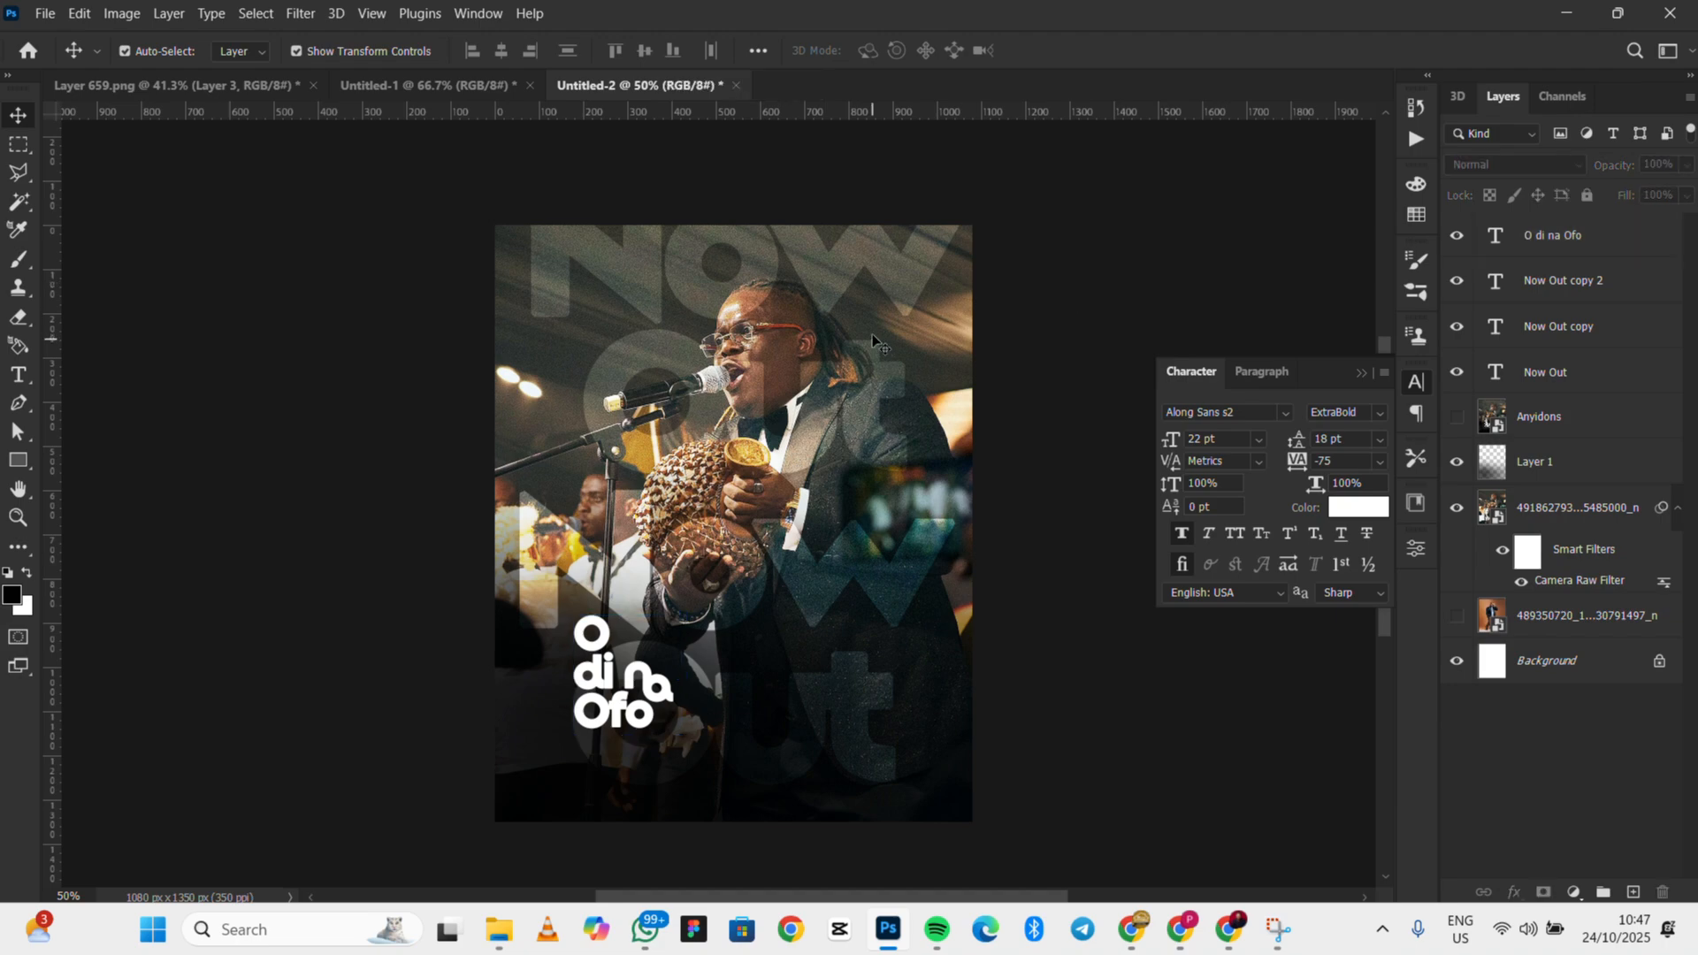
Select the three "Now Out" text layers together and lock them
click(18, 374)
click(671, 444)
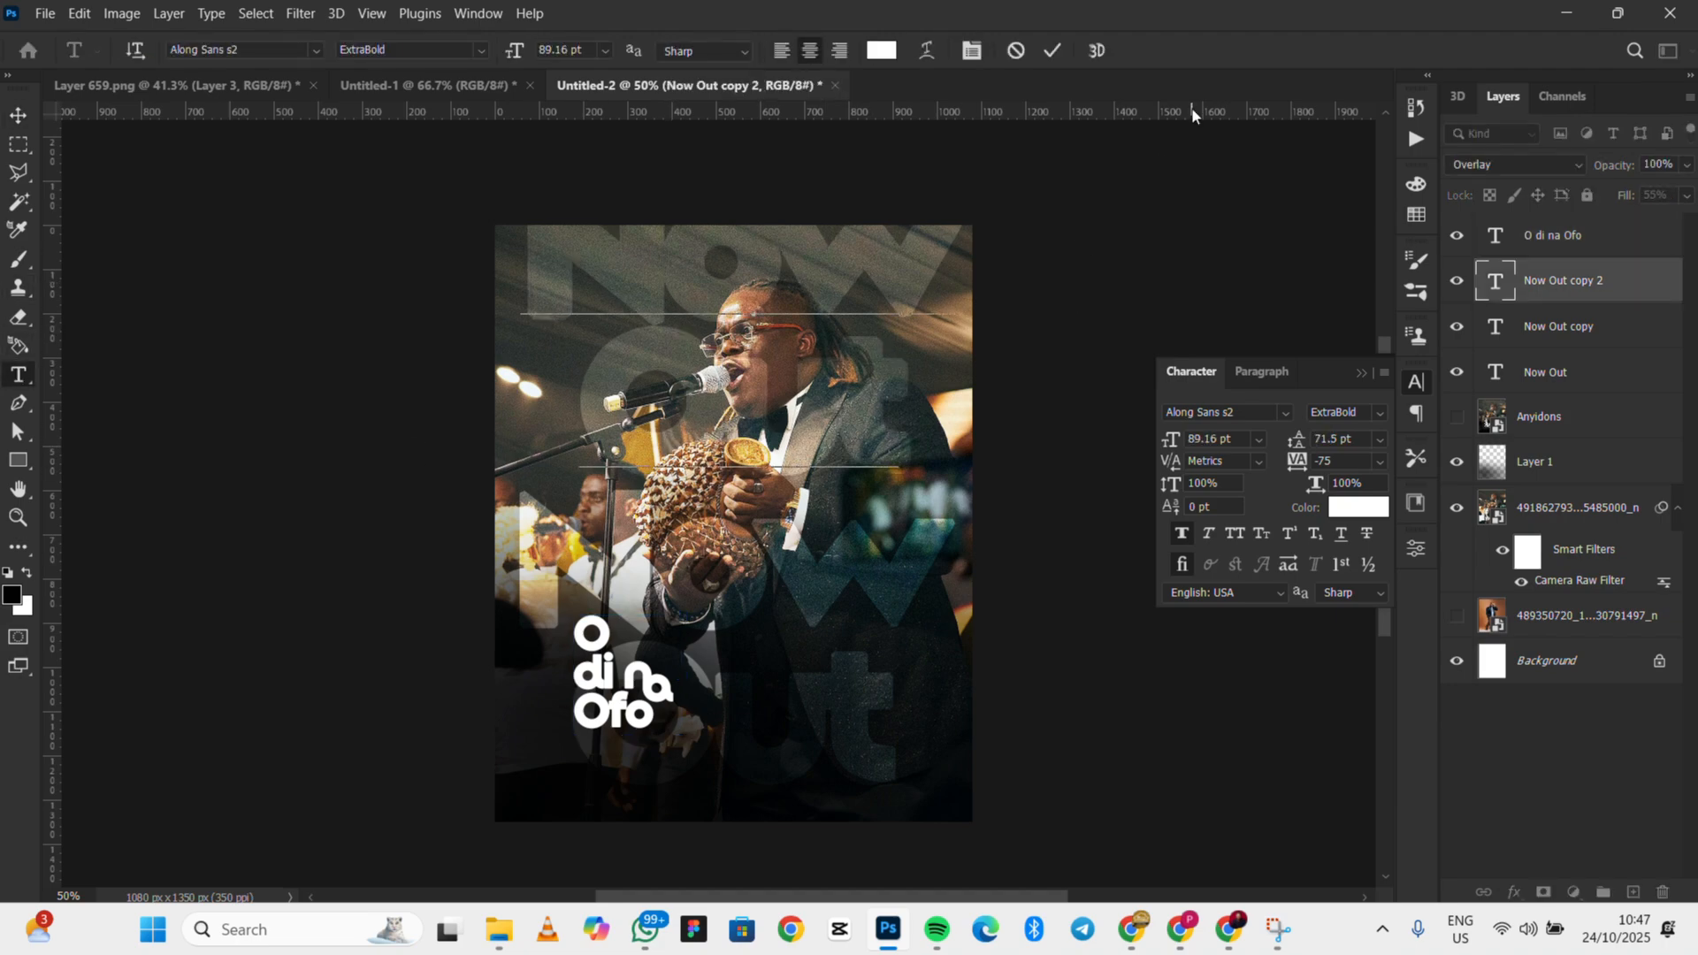
click(1049, 50)
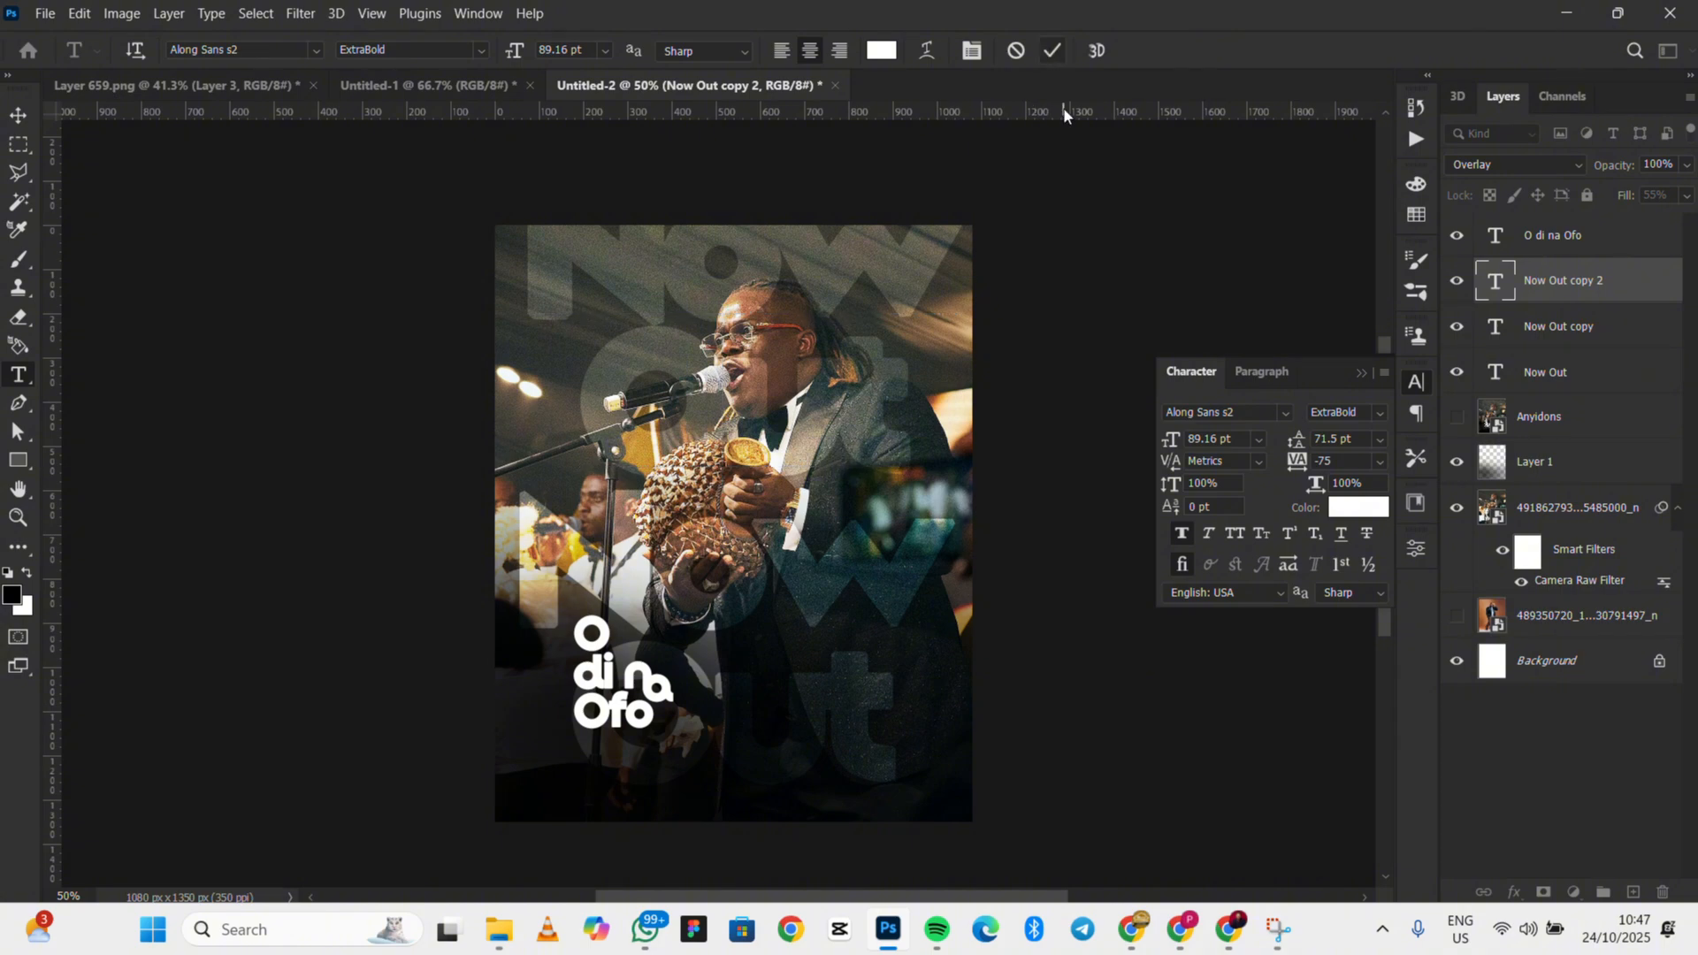
shift+click(1623, 371)
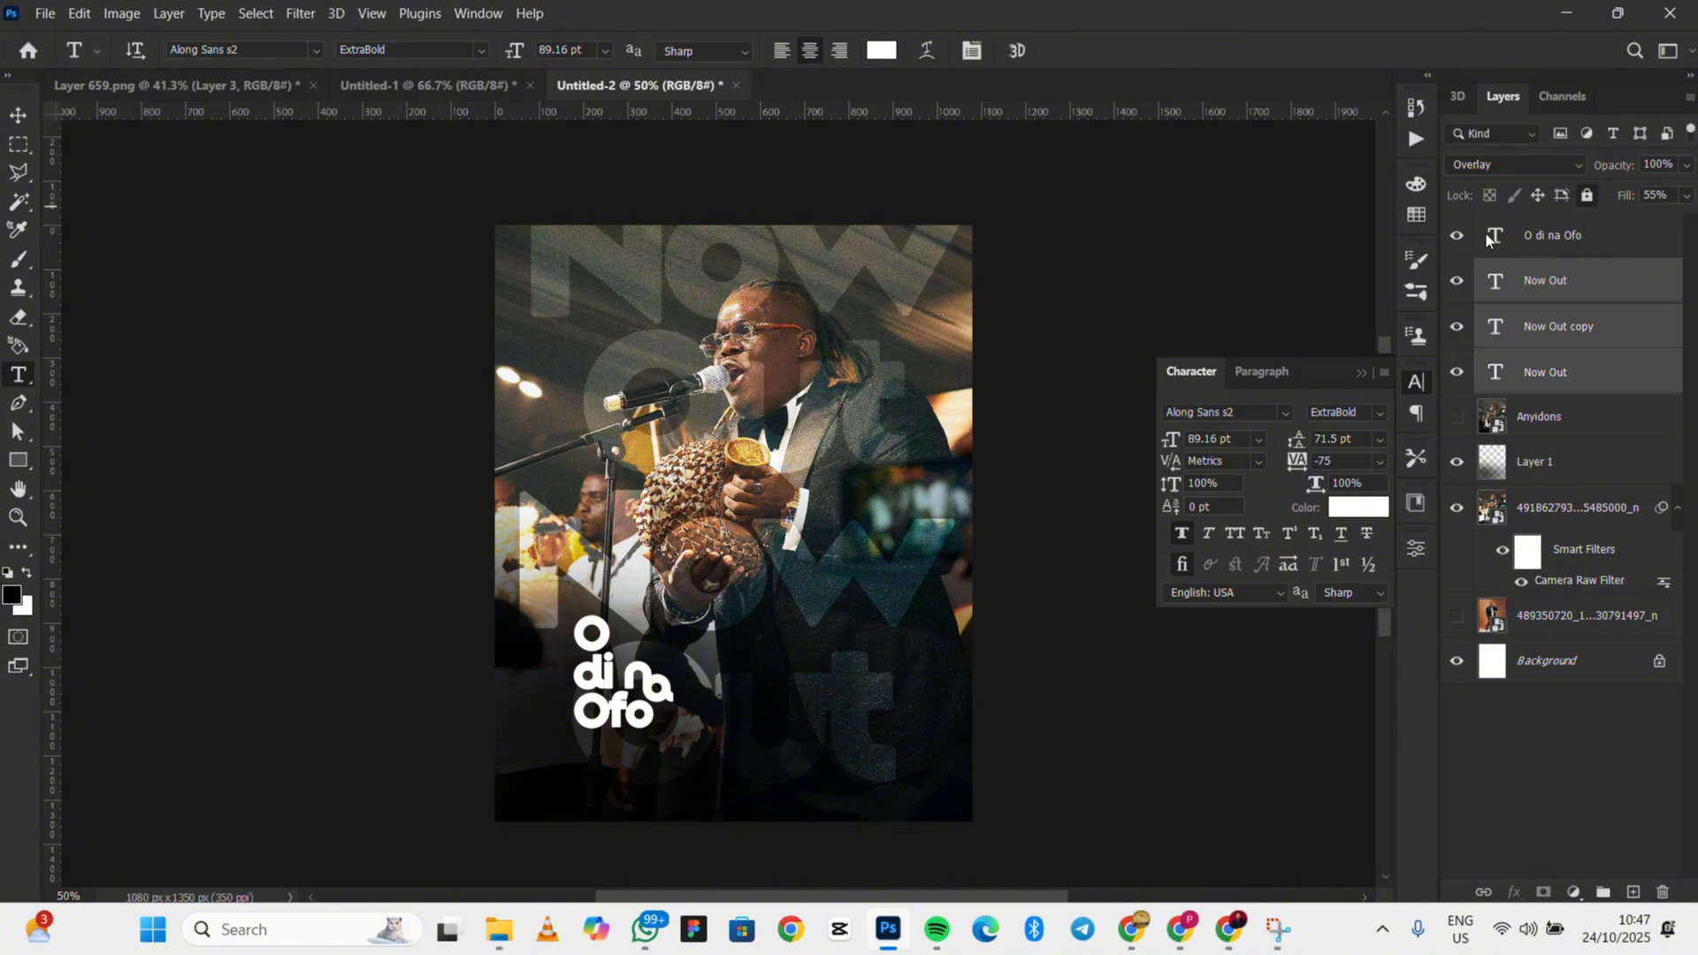
Add a text layer reading "Anyidons" and set its font size to 21 pt
click(605, 382)
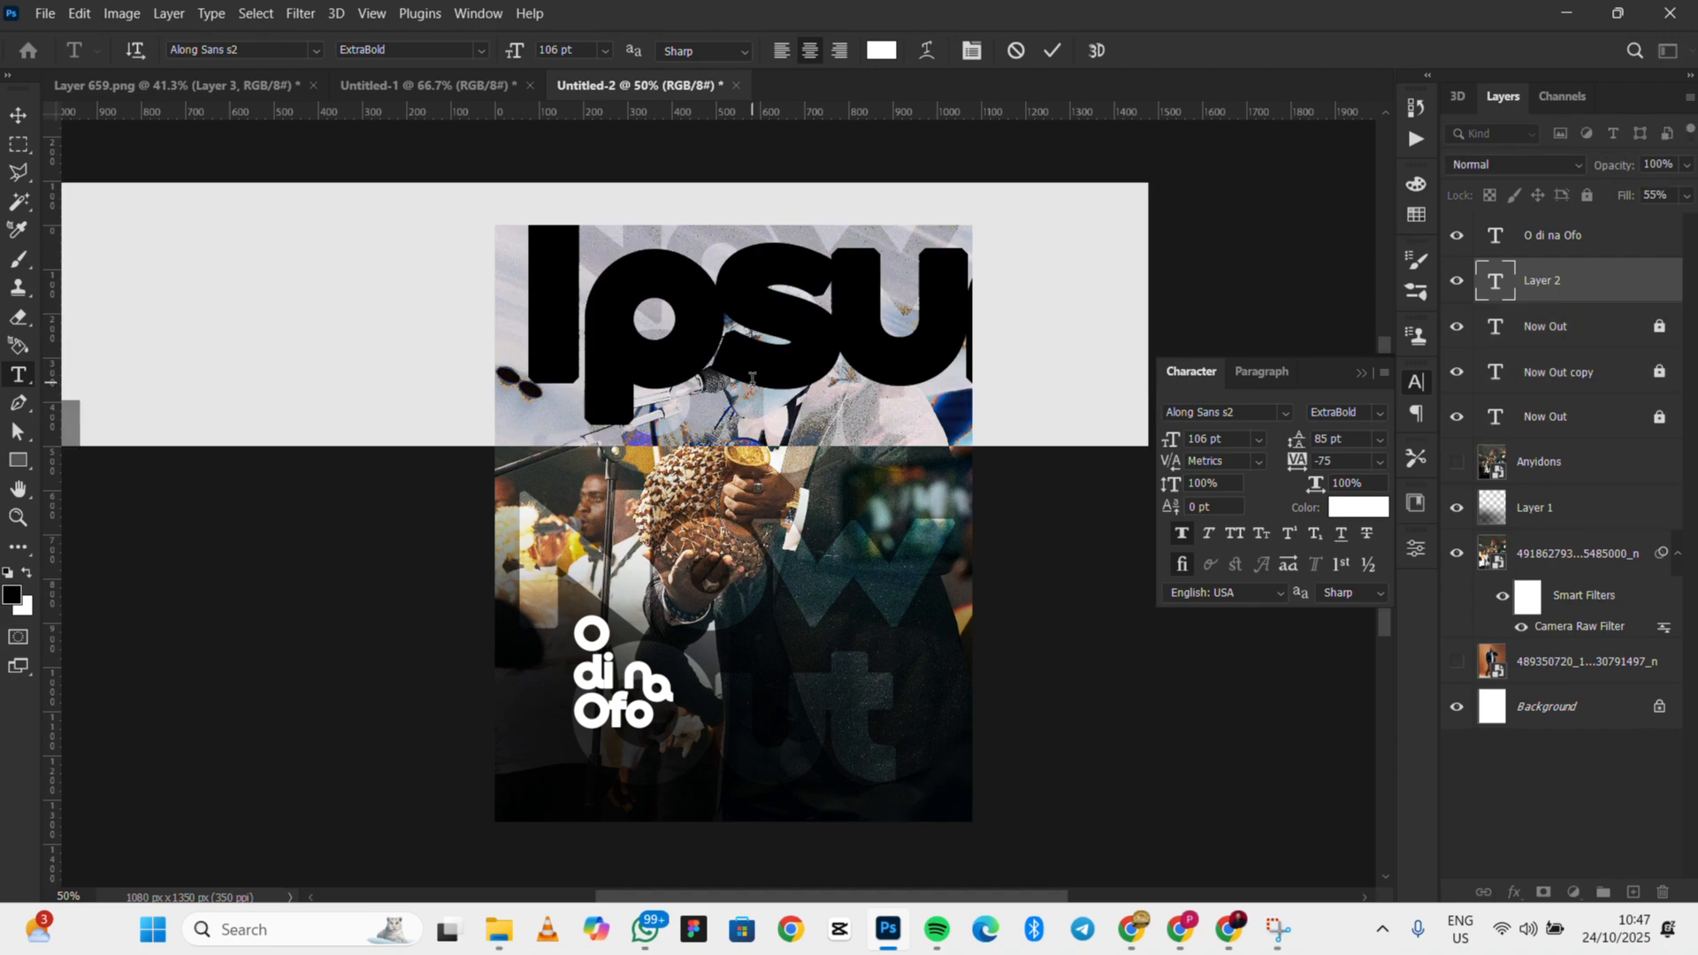
text(Anyi)
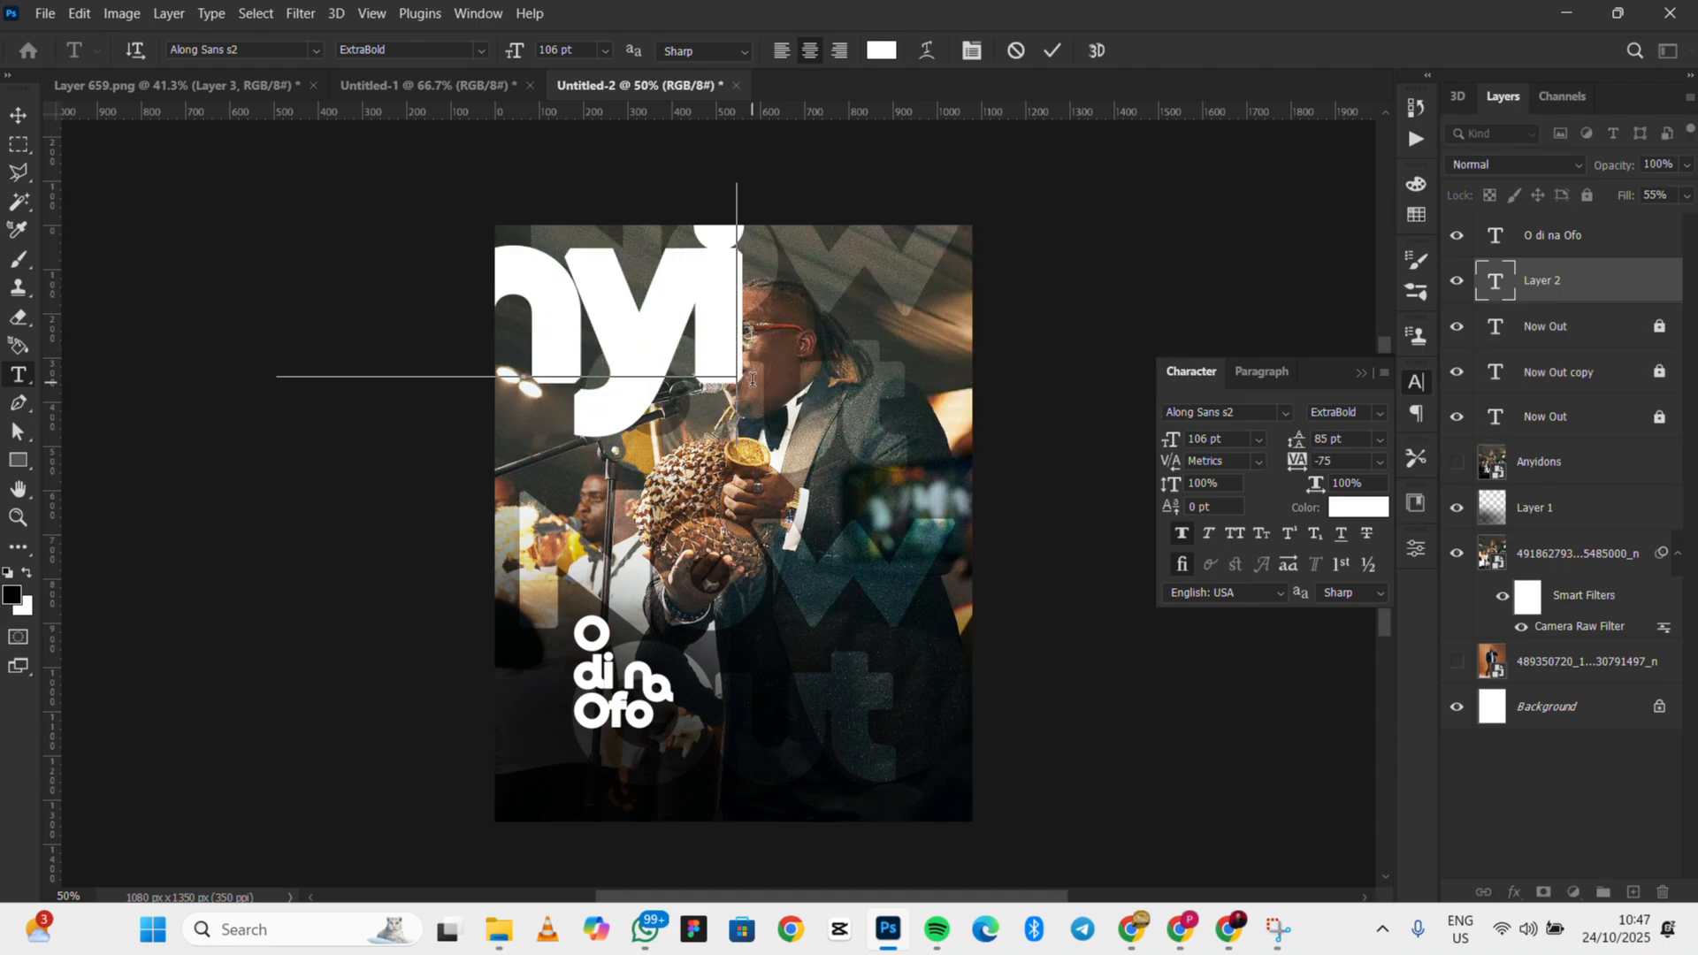
text(dons)
key(ctrl+a)
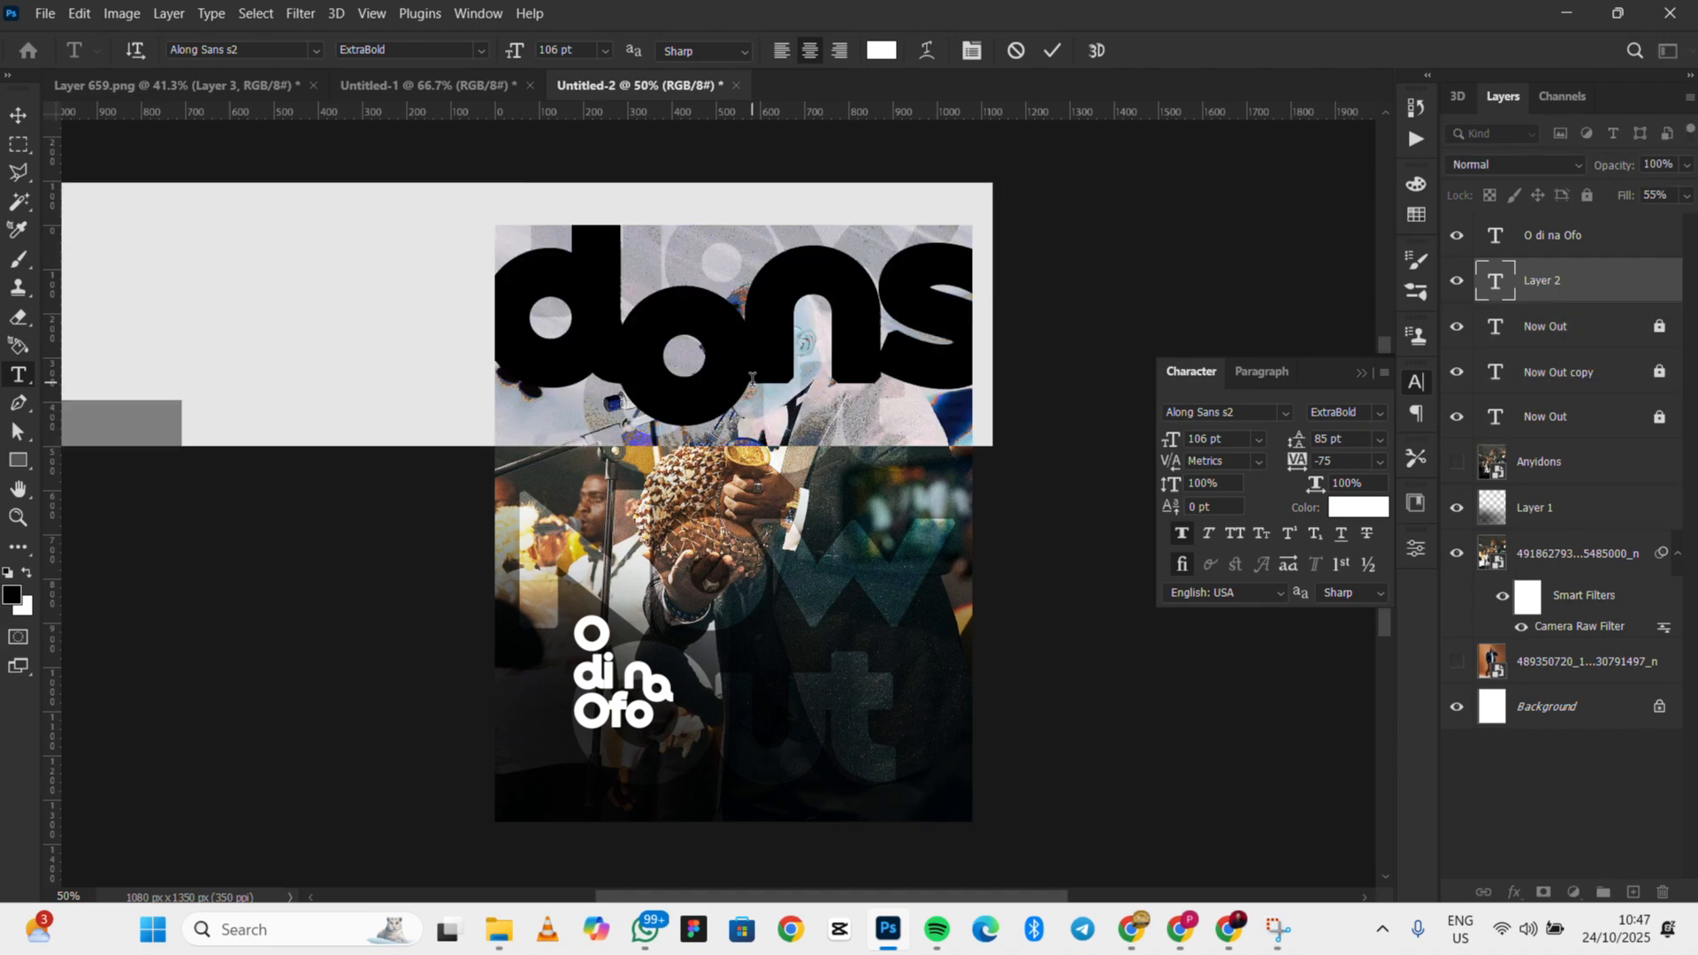
drag(1172, 440, 999, 454)
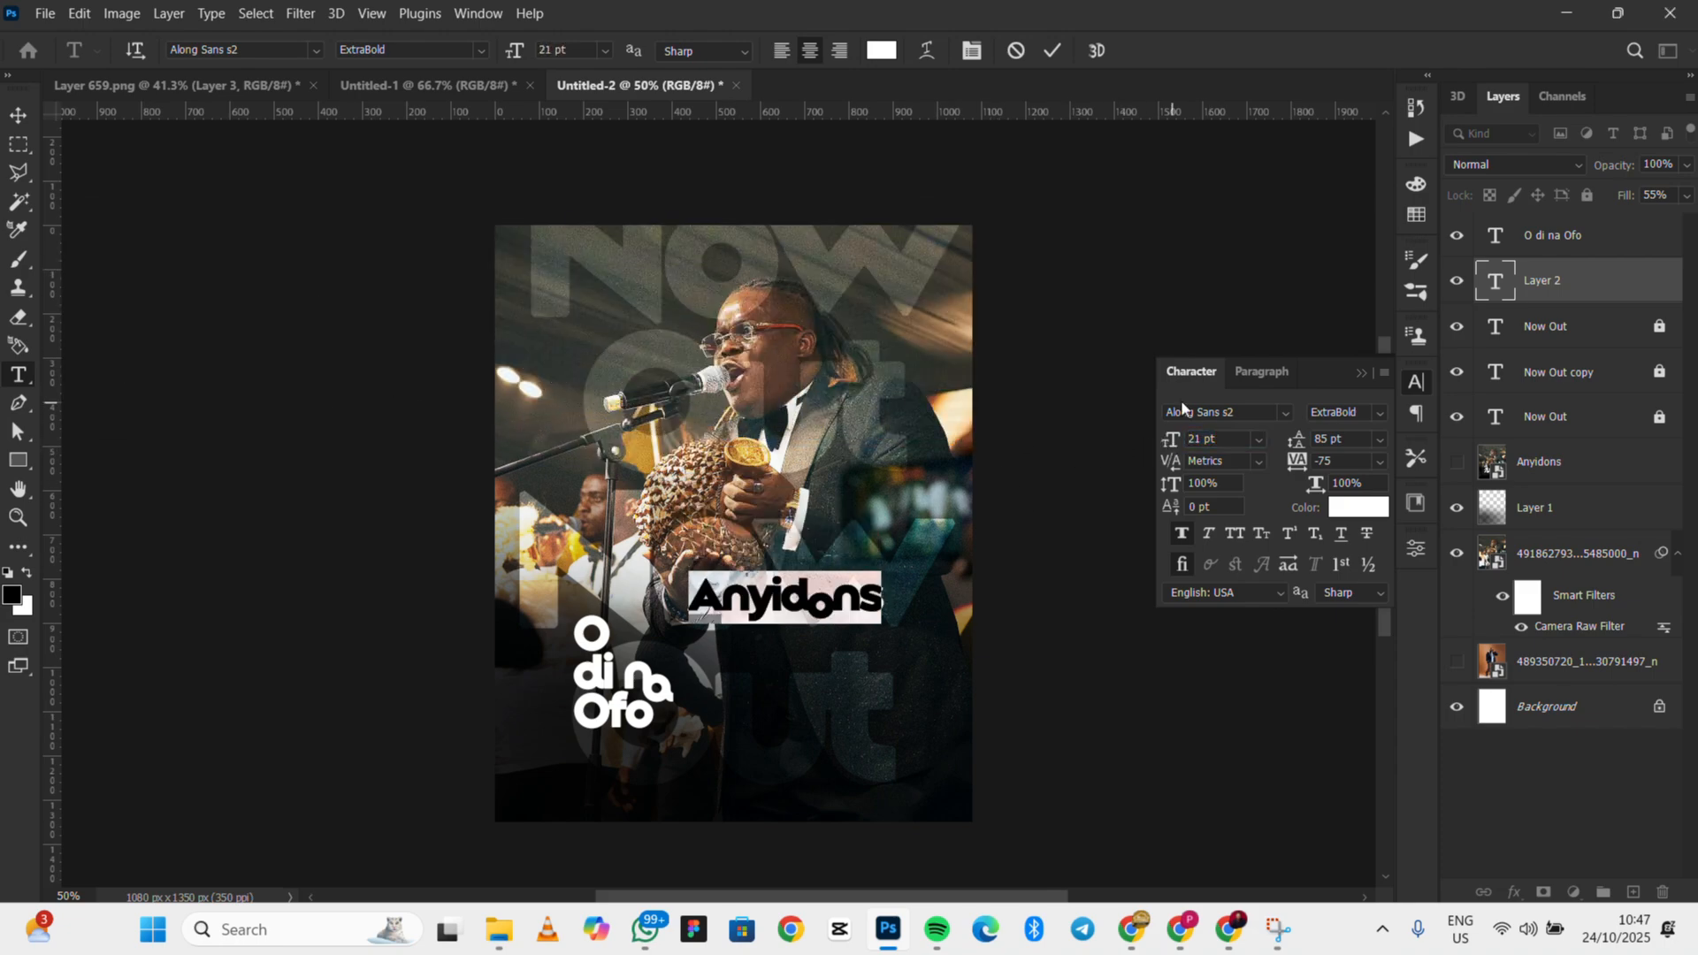
Set the "Anyidons" text in Giovany Signature Regular without faux bold and colour it yellow, fec500
click(1285, 412)
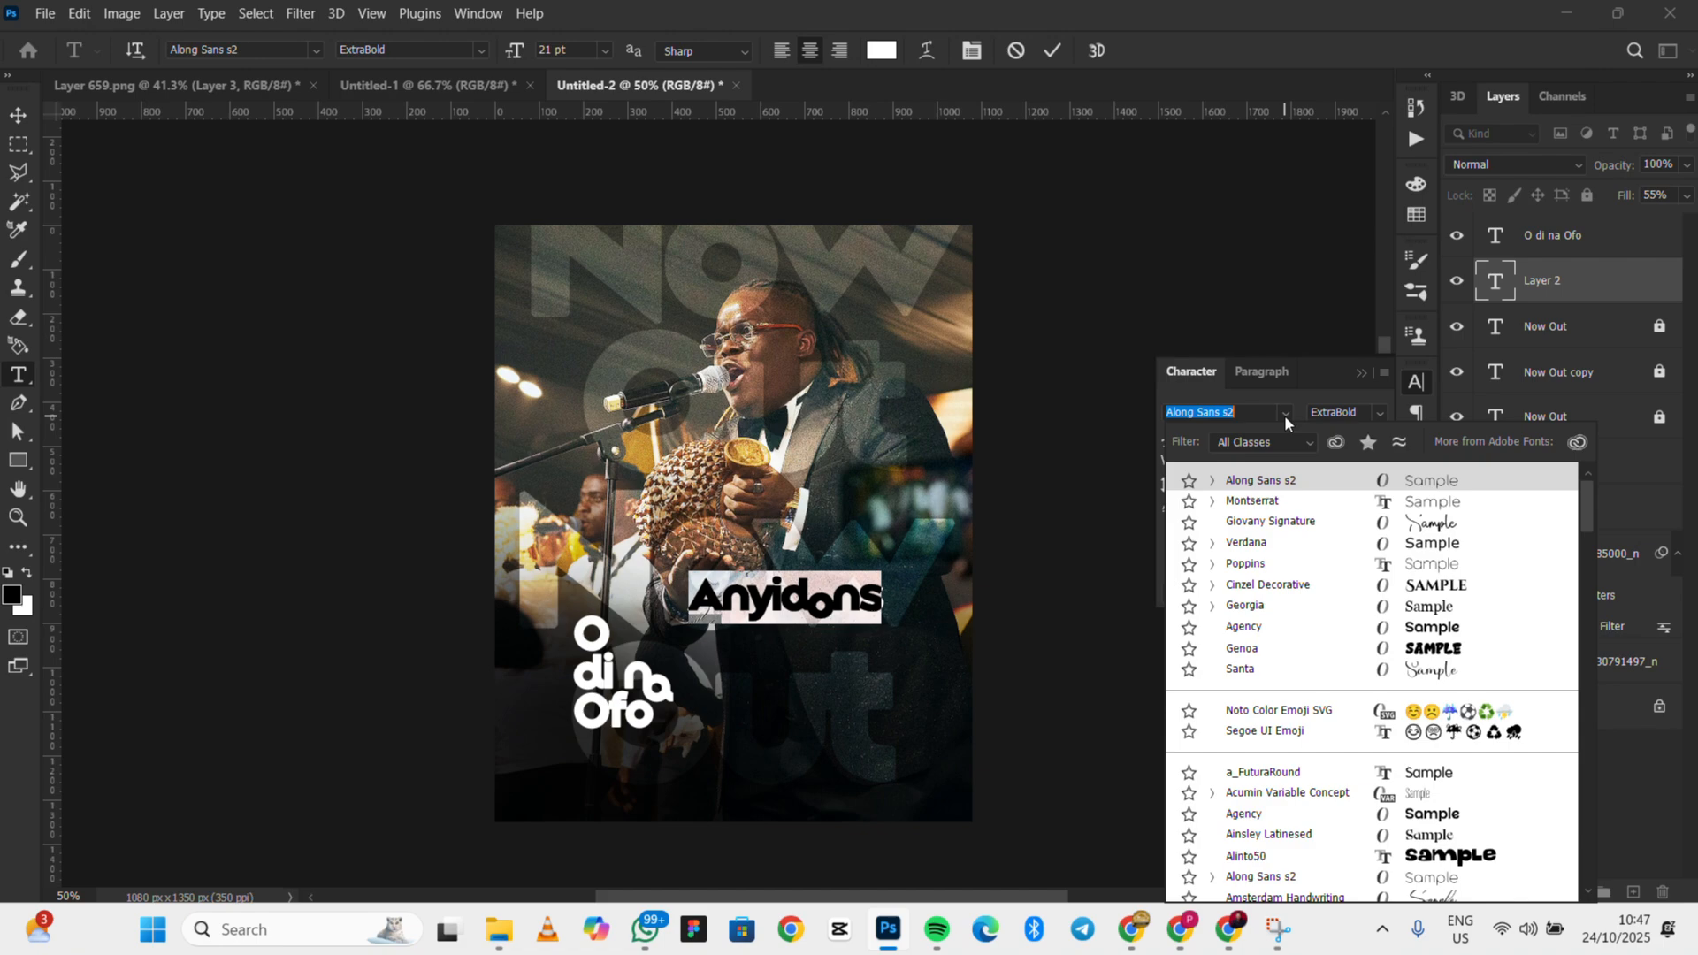
click(1444, 521)
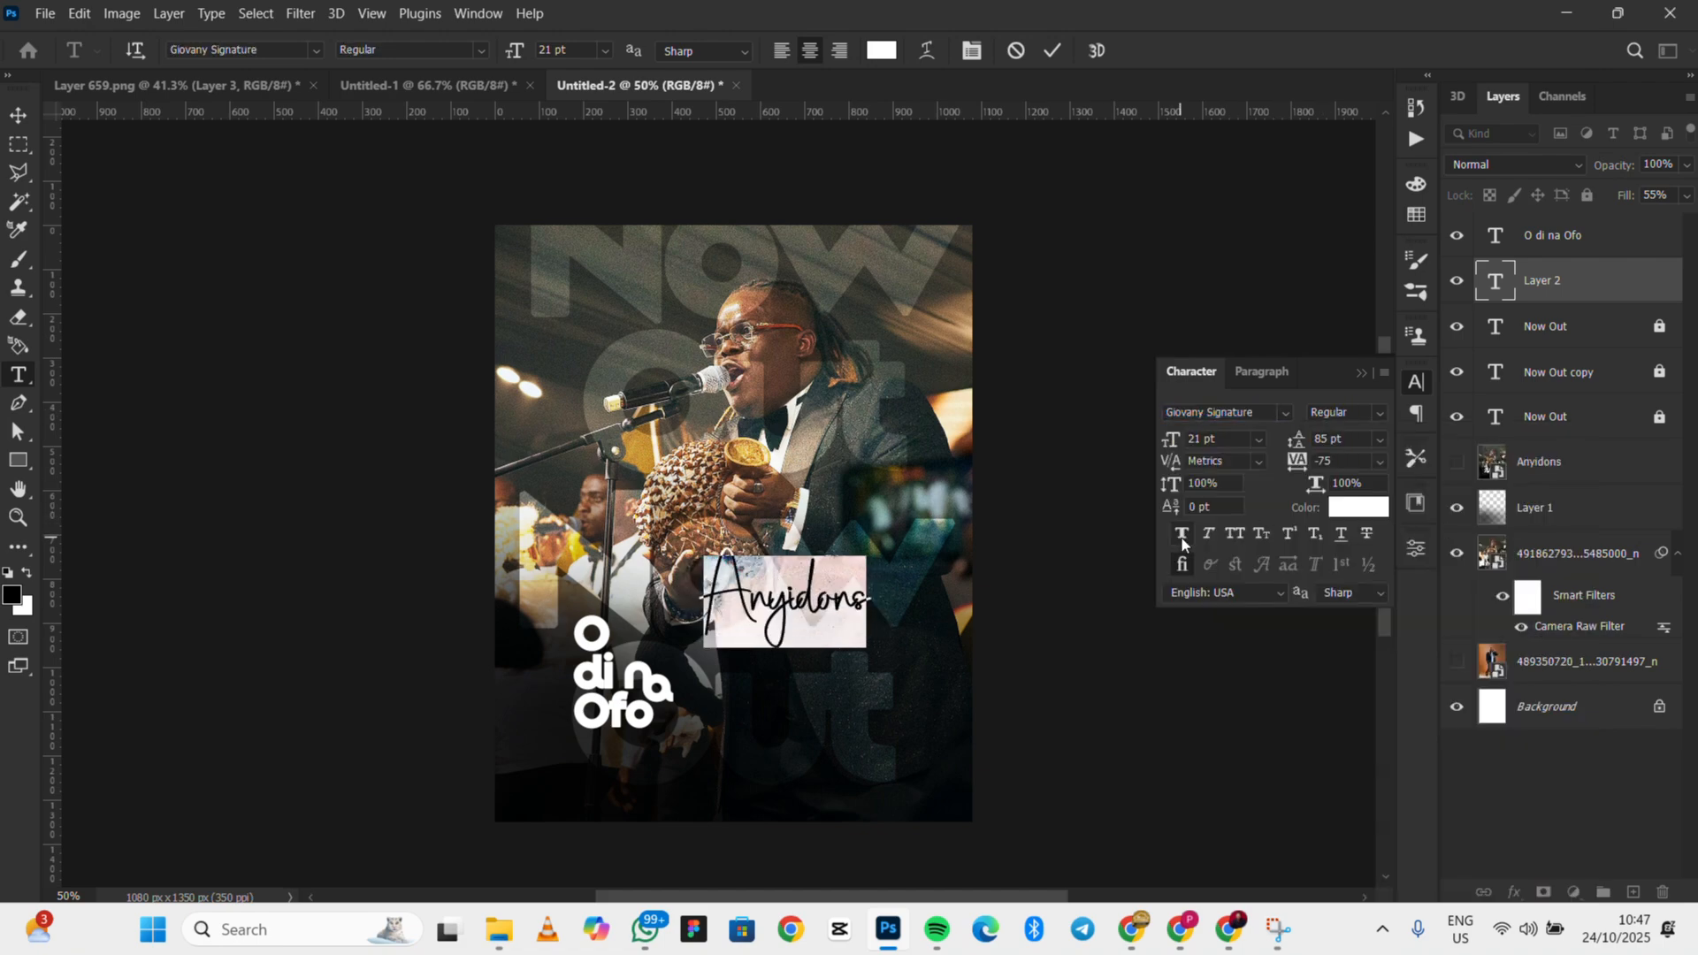
click(1340, 509)
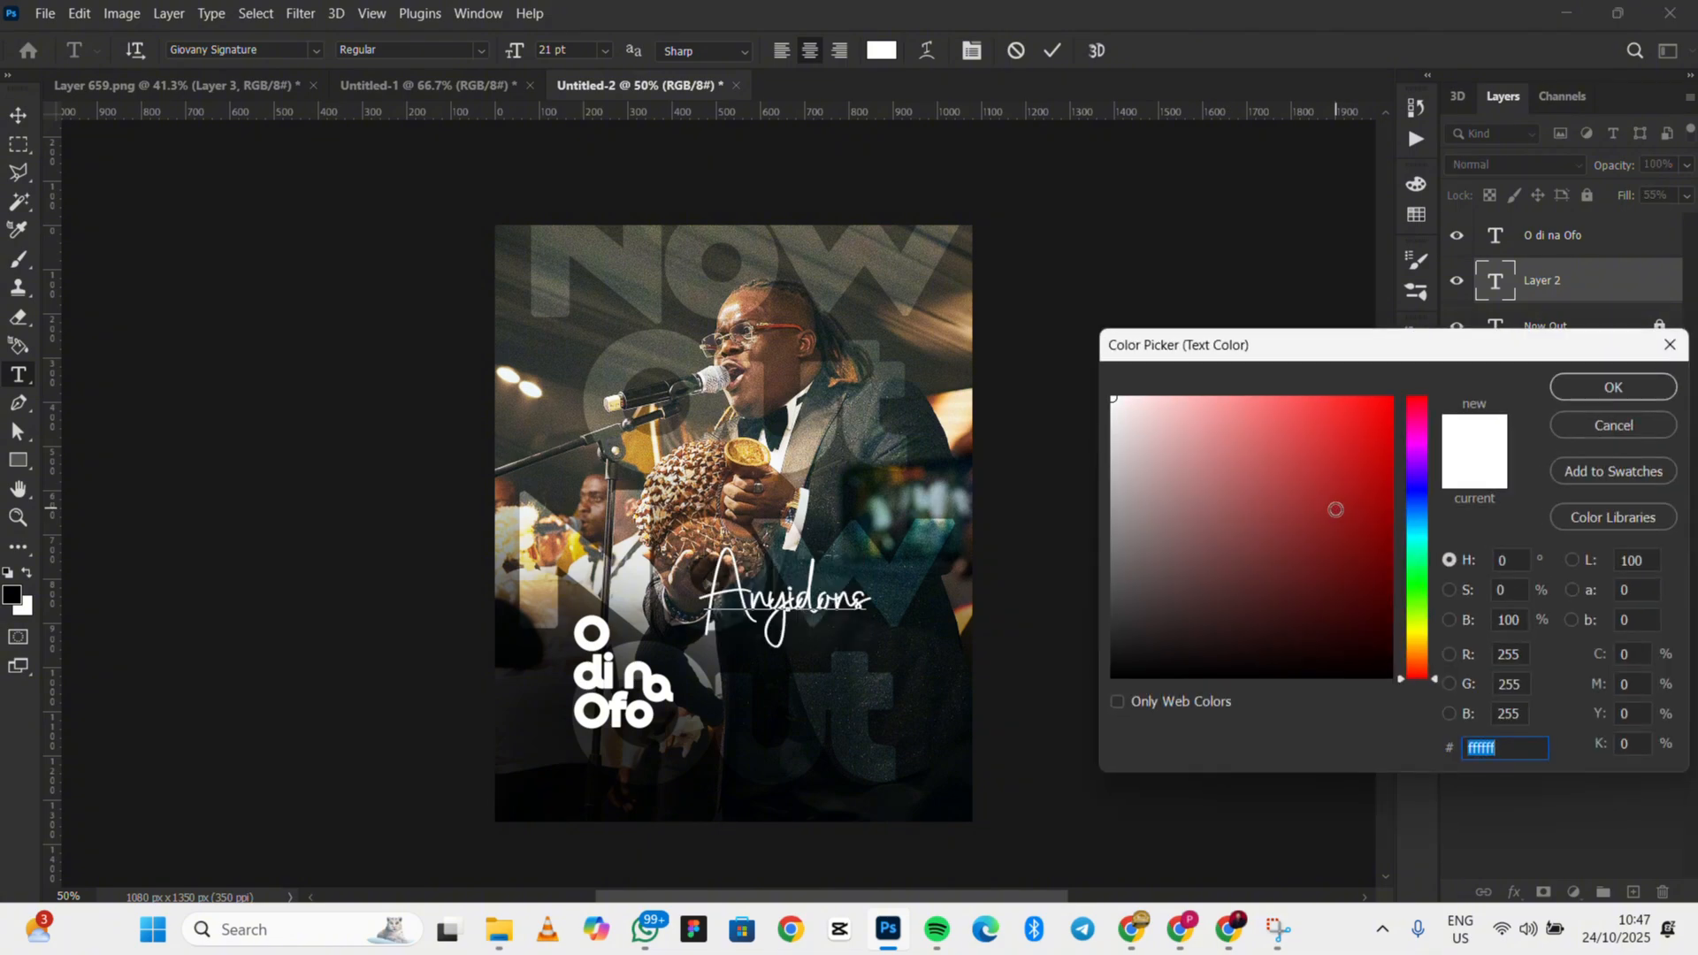
click(1422, 643)
mouse_move(1313, 561)
mouse_down()
mouse_move(1438, 443)
mouse_move(1457, 397)
mouse_up()
click(1567, 393)
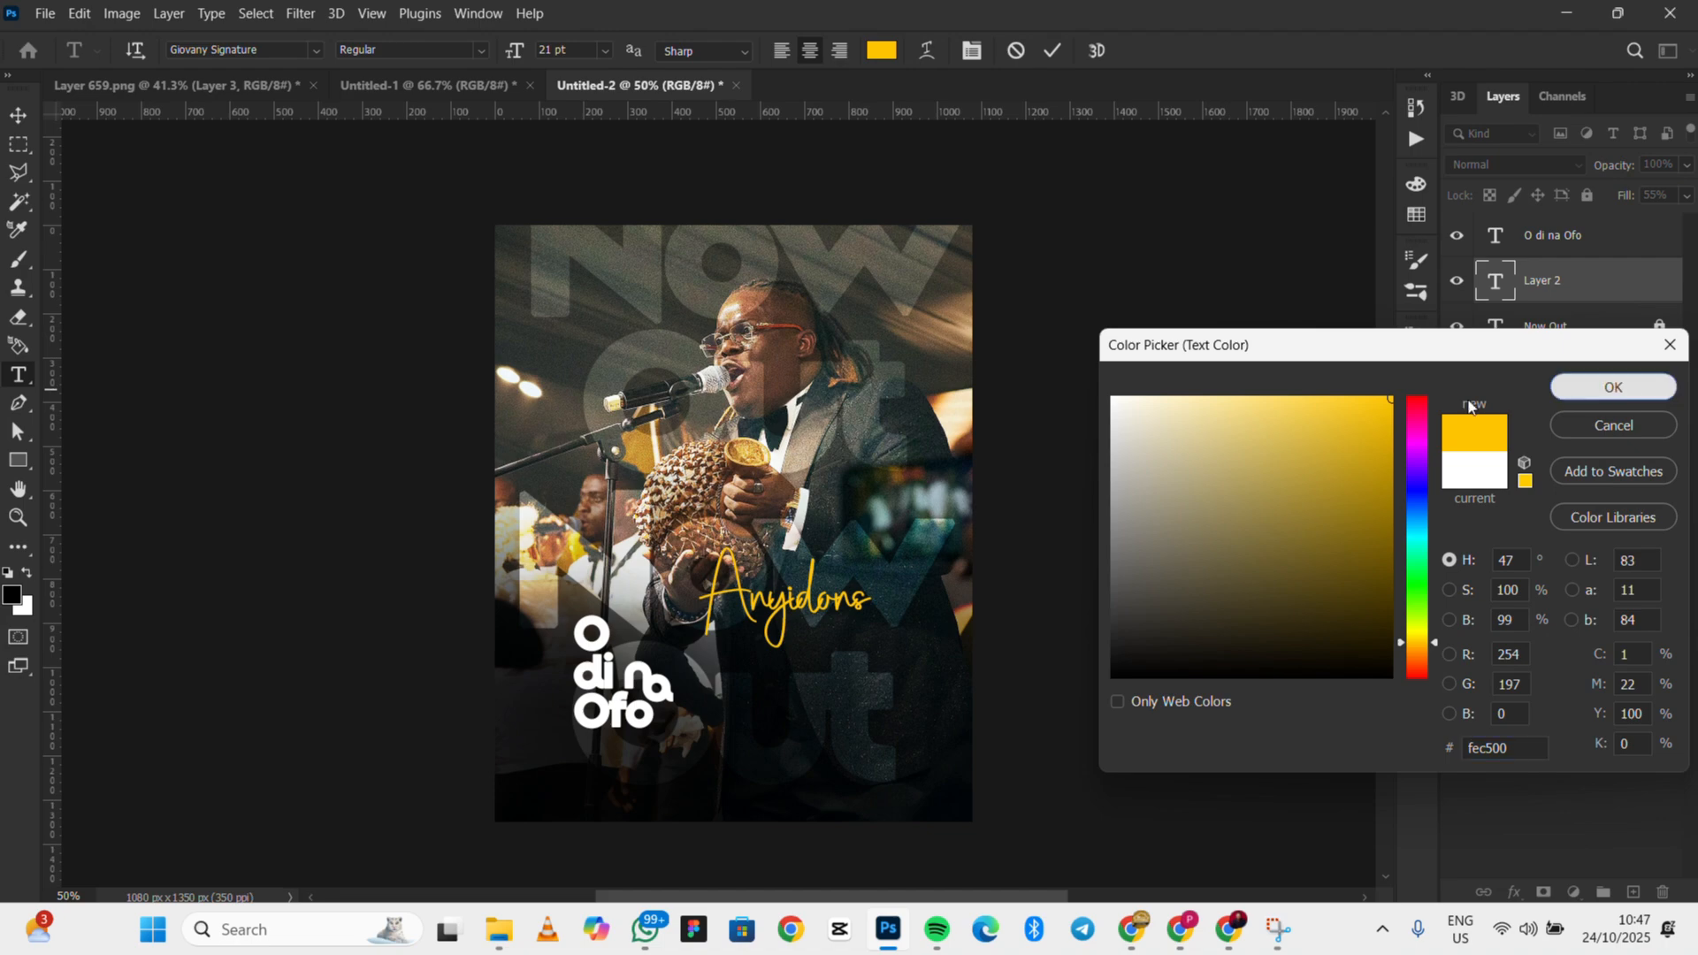
Place "Anyidons" directly right of the "O di na Ofo" headline and shift both texts together slightly up and to the right
drag(878, 482, 856, 574)
click(1053, 52)
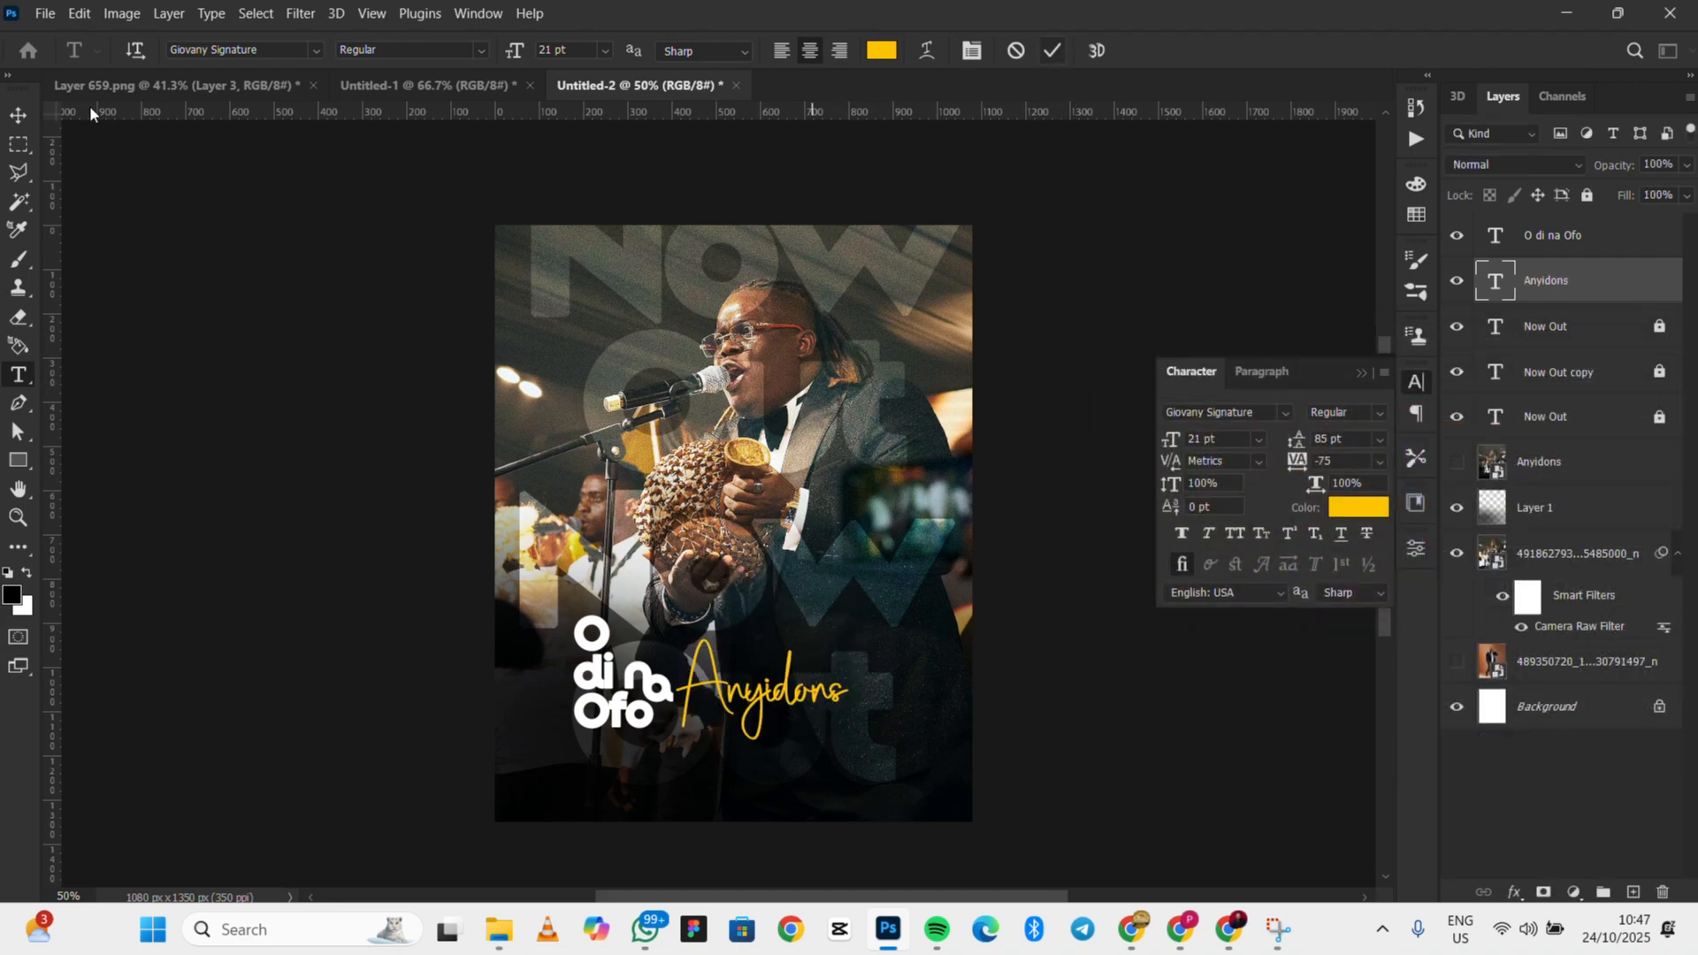
click(18, 111)
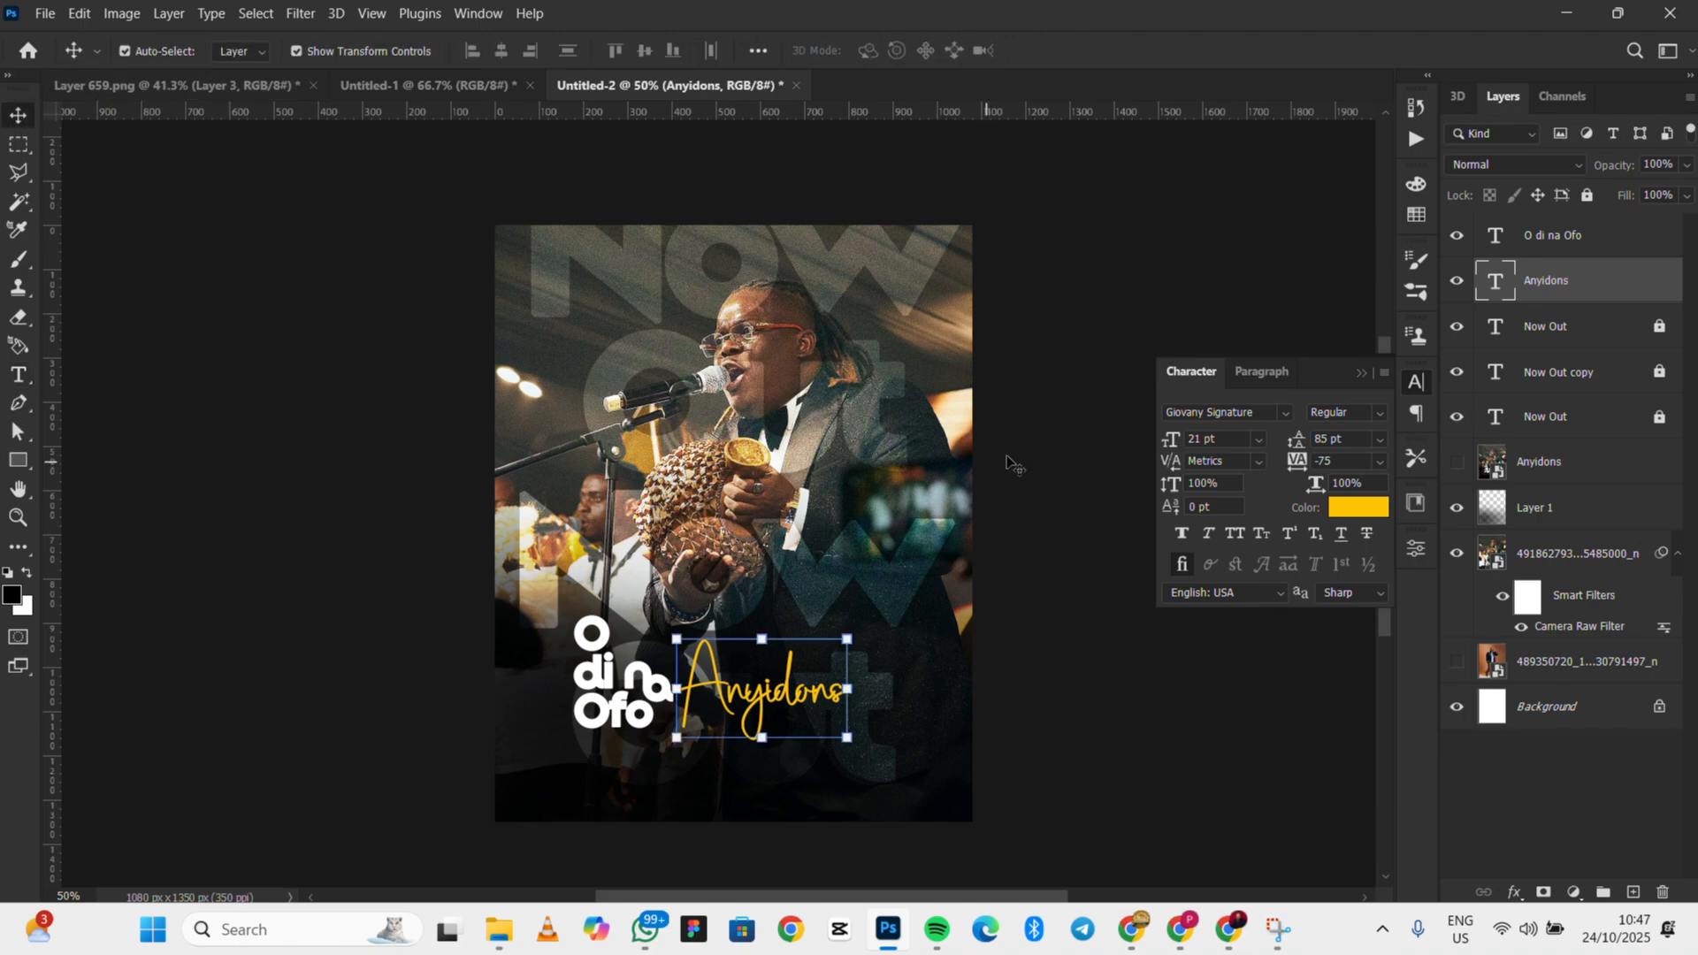
shift+click(1571, 254)
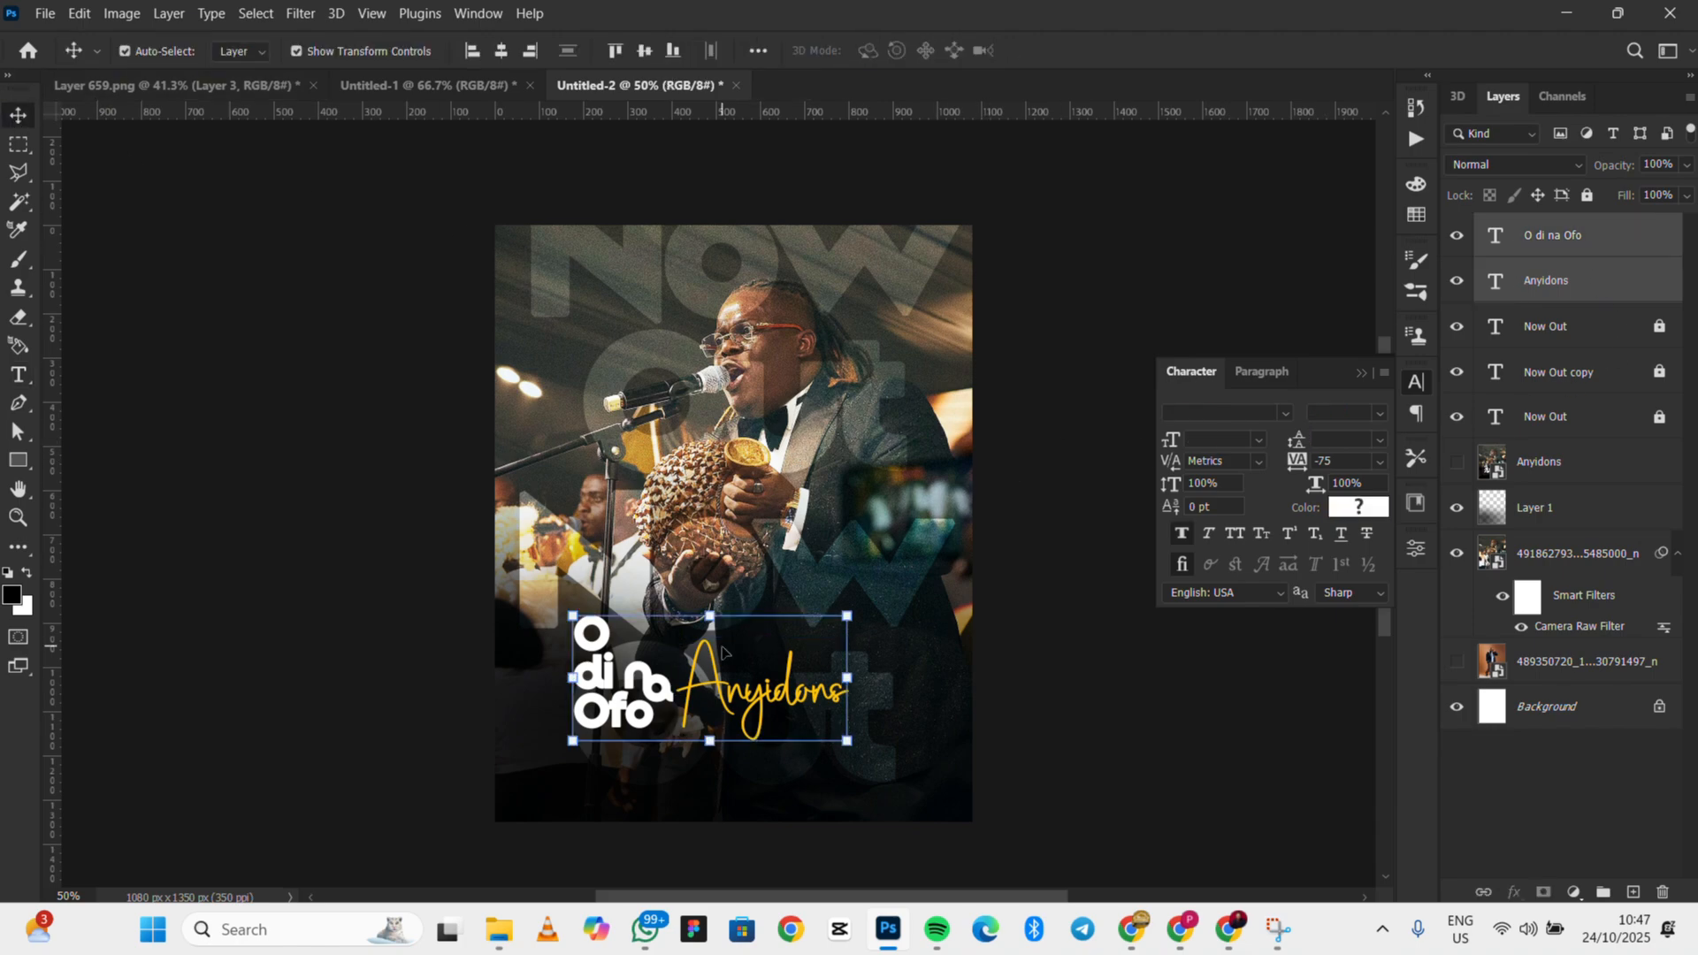
mouse_move(664, 691)
mouse_down()
mouse_move(676, 704)
mouse_move(682, 686)
mouse_up()
click(1121, 310)
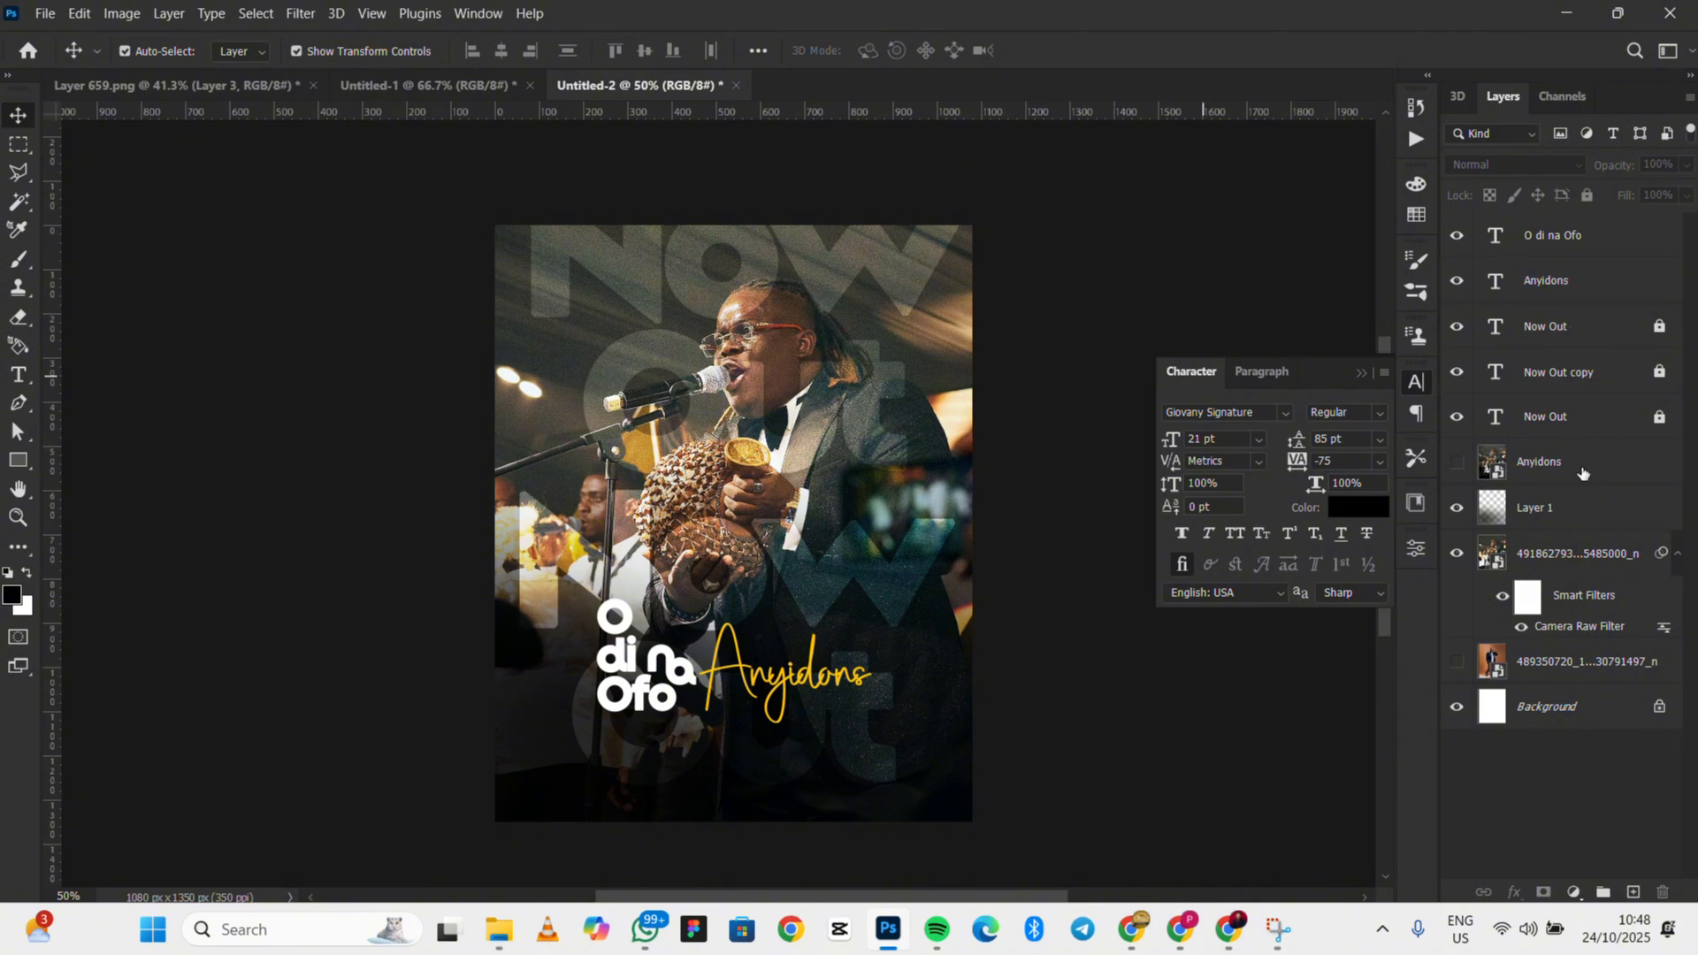
Darken the crowd left of the singer on Layer 1 with a soft black brush at 24% opacity, reducing the brush size to 500
click(1559, 511)
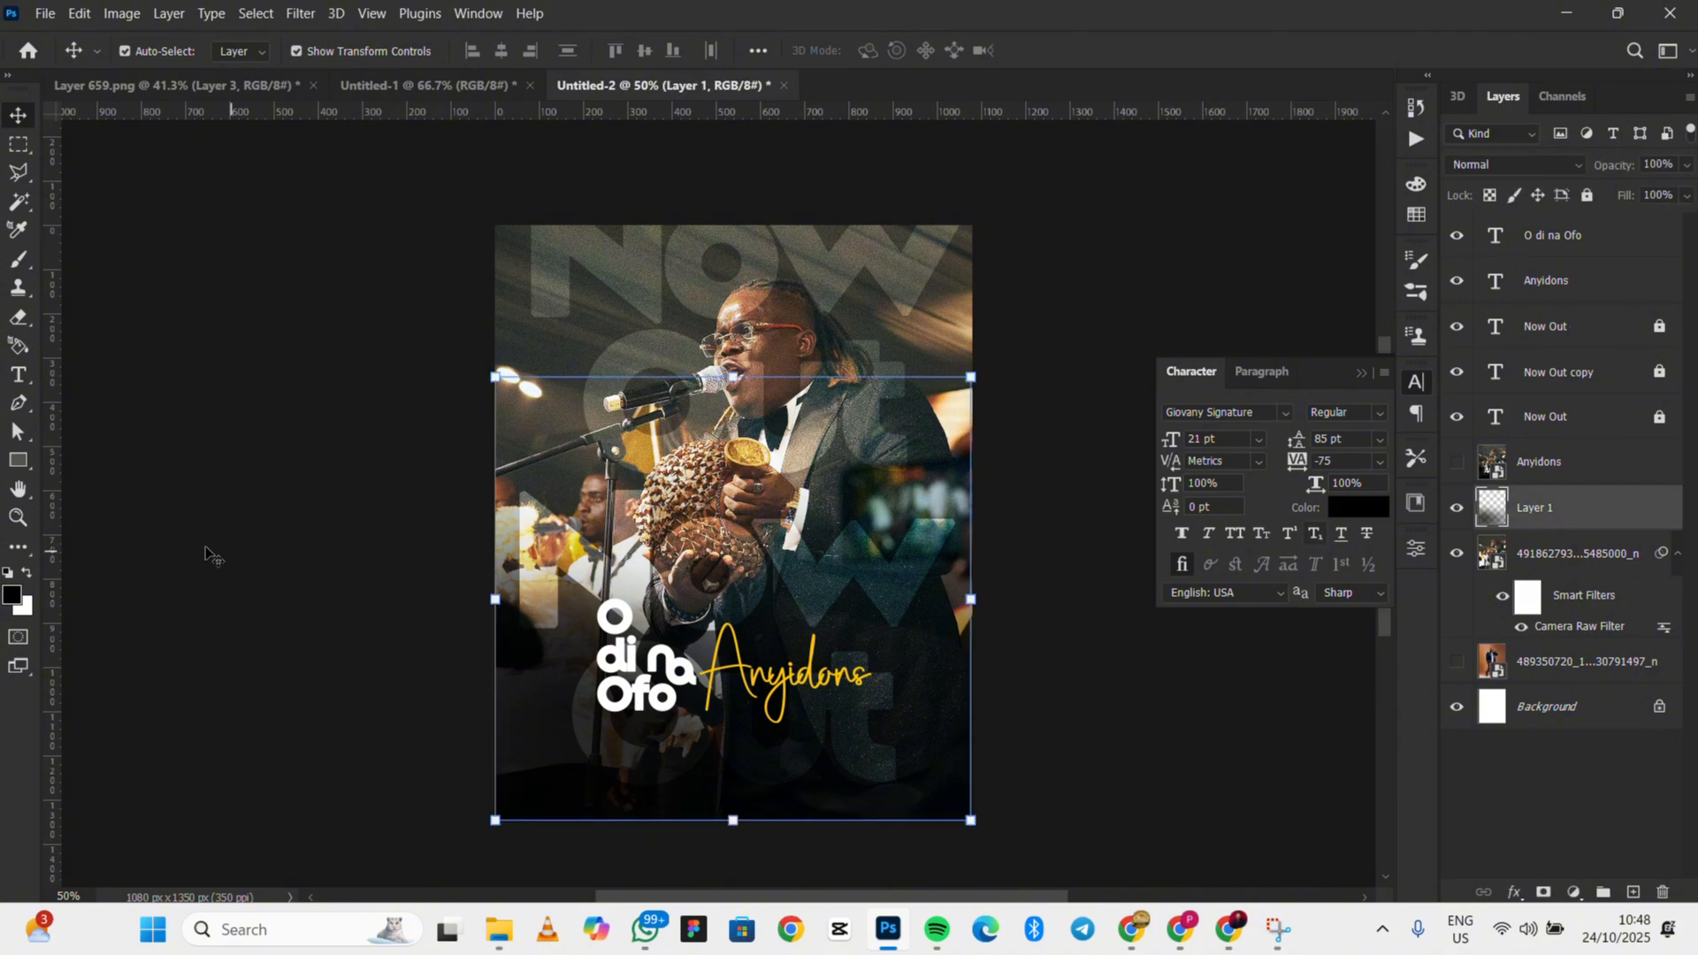
click(16, 265)
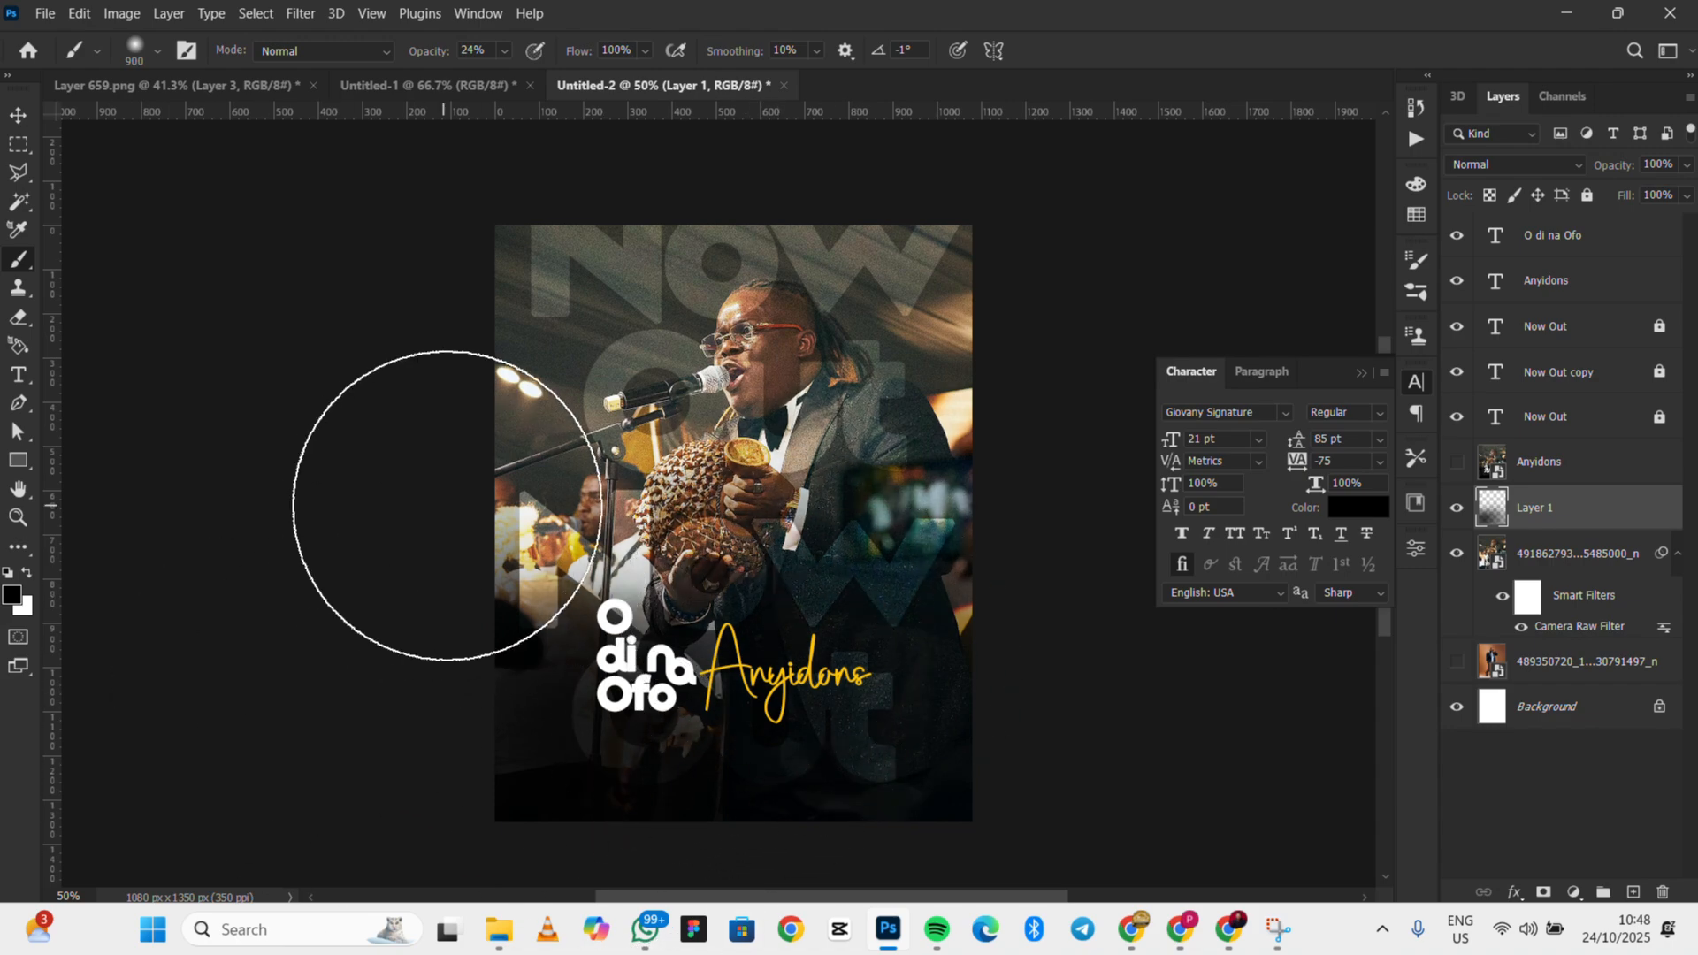
key(bracketleft)
key(bracketleft)
key(bracketleft)
key(bracketleft)
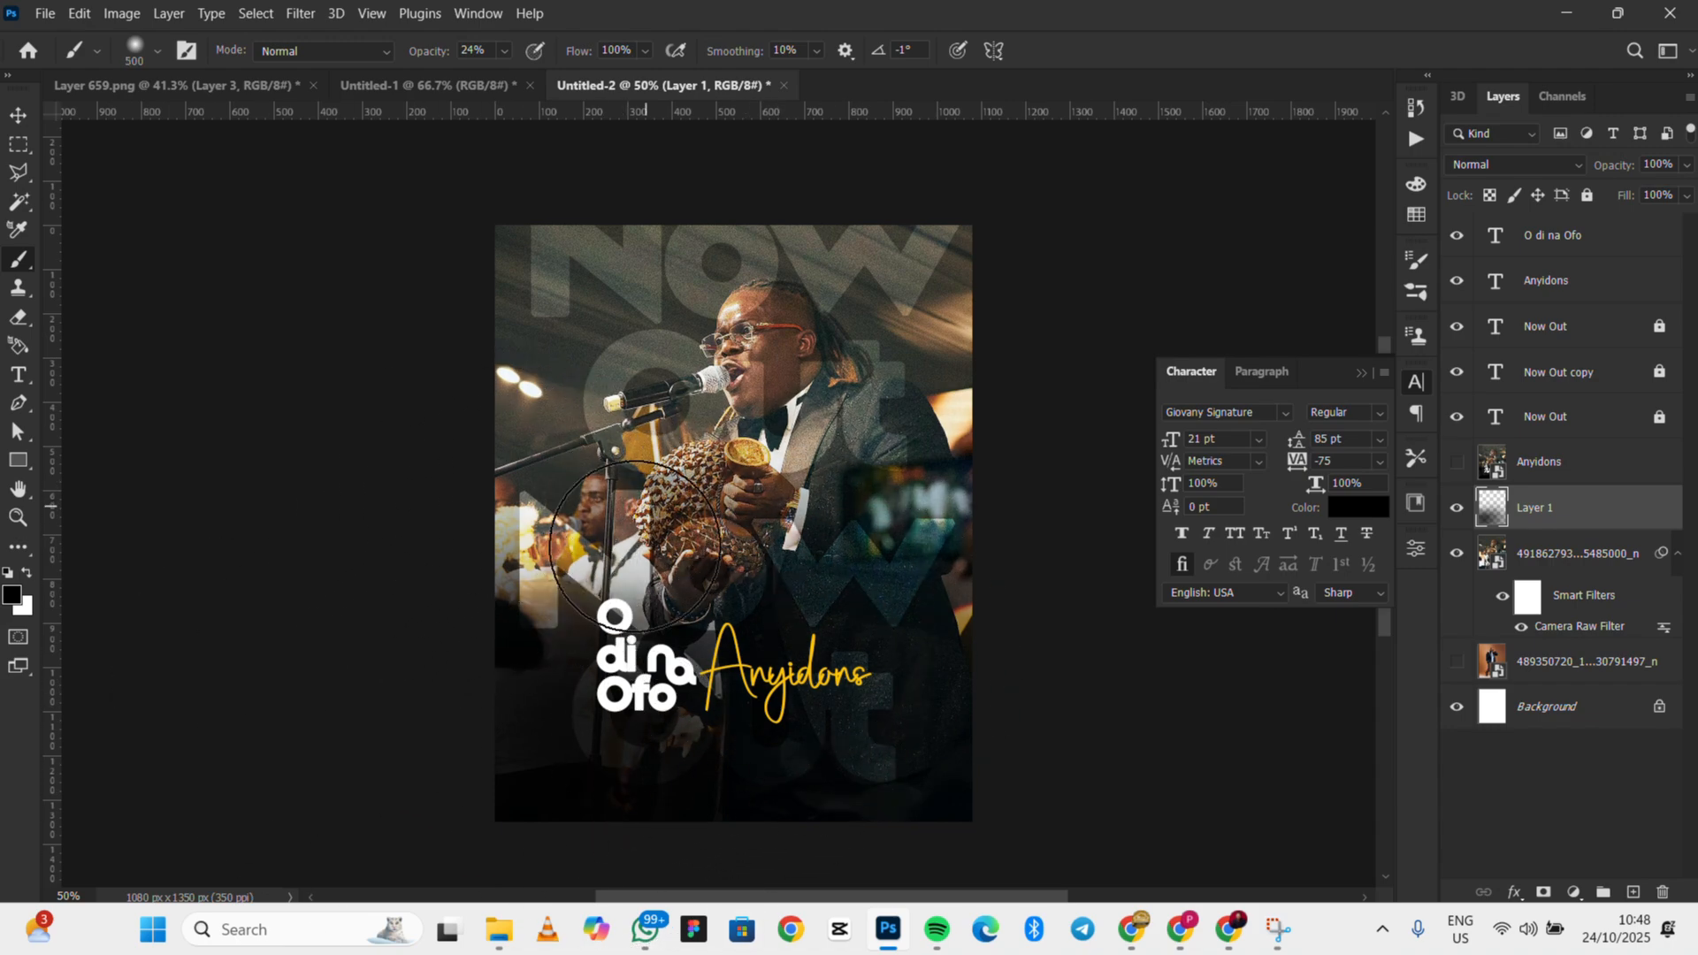
click(17, 115)
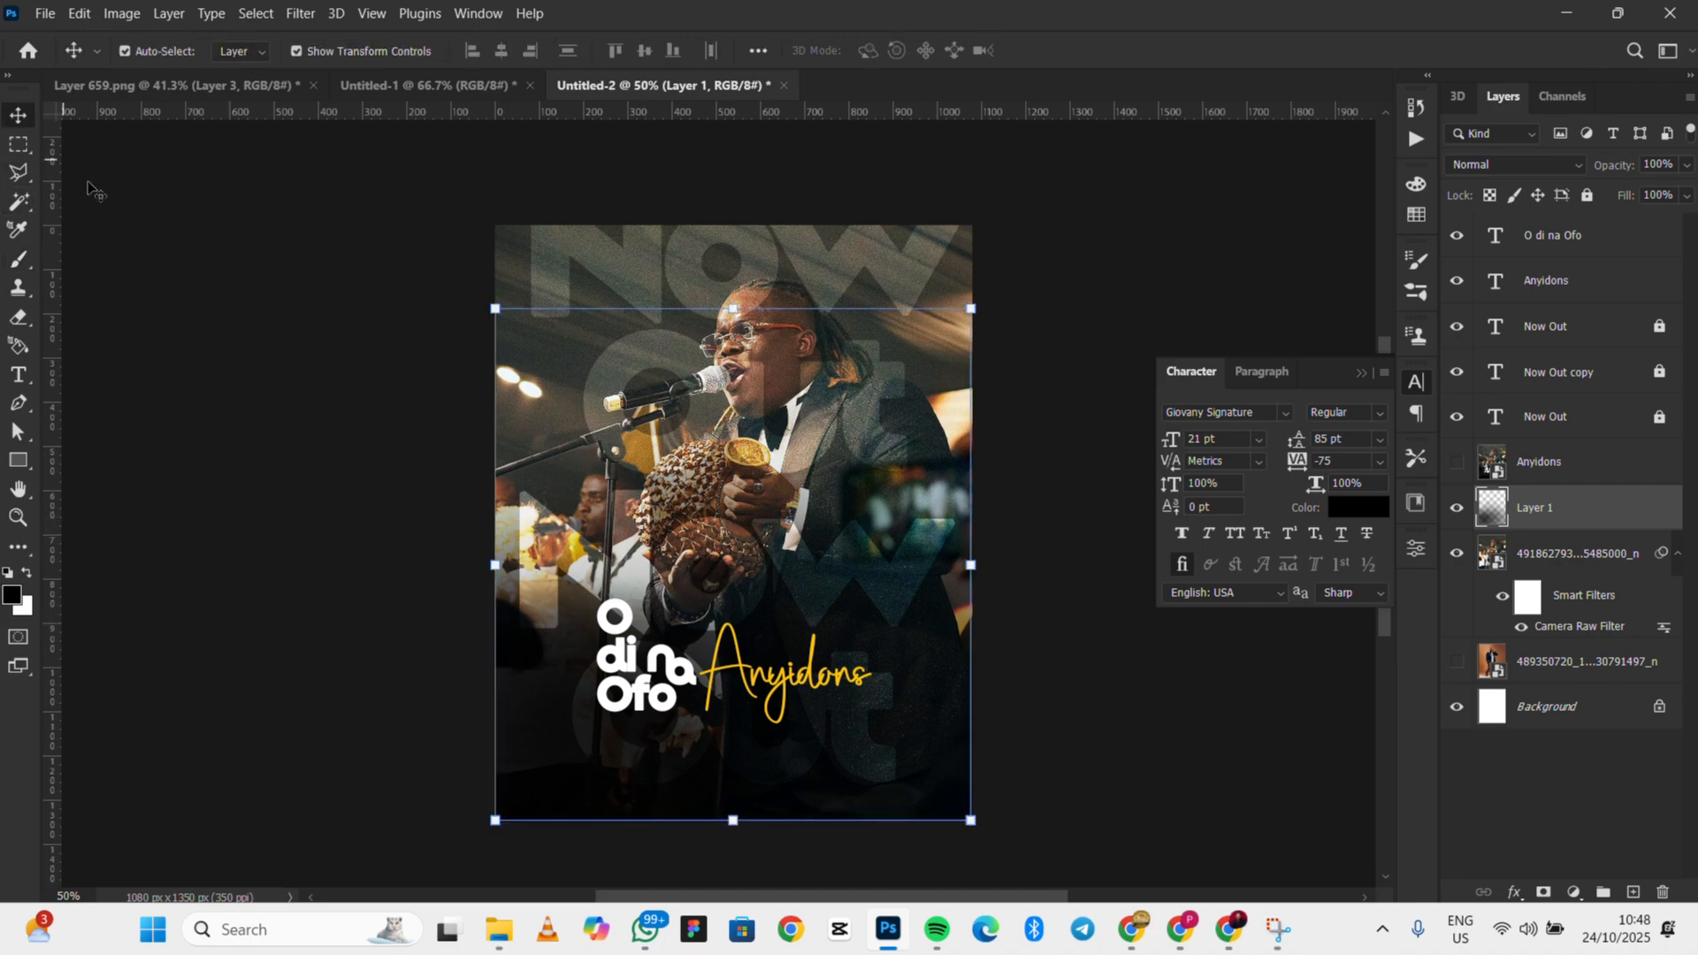
click(199, 292)
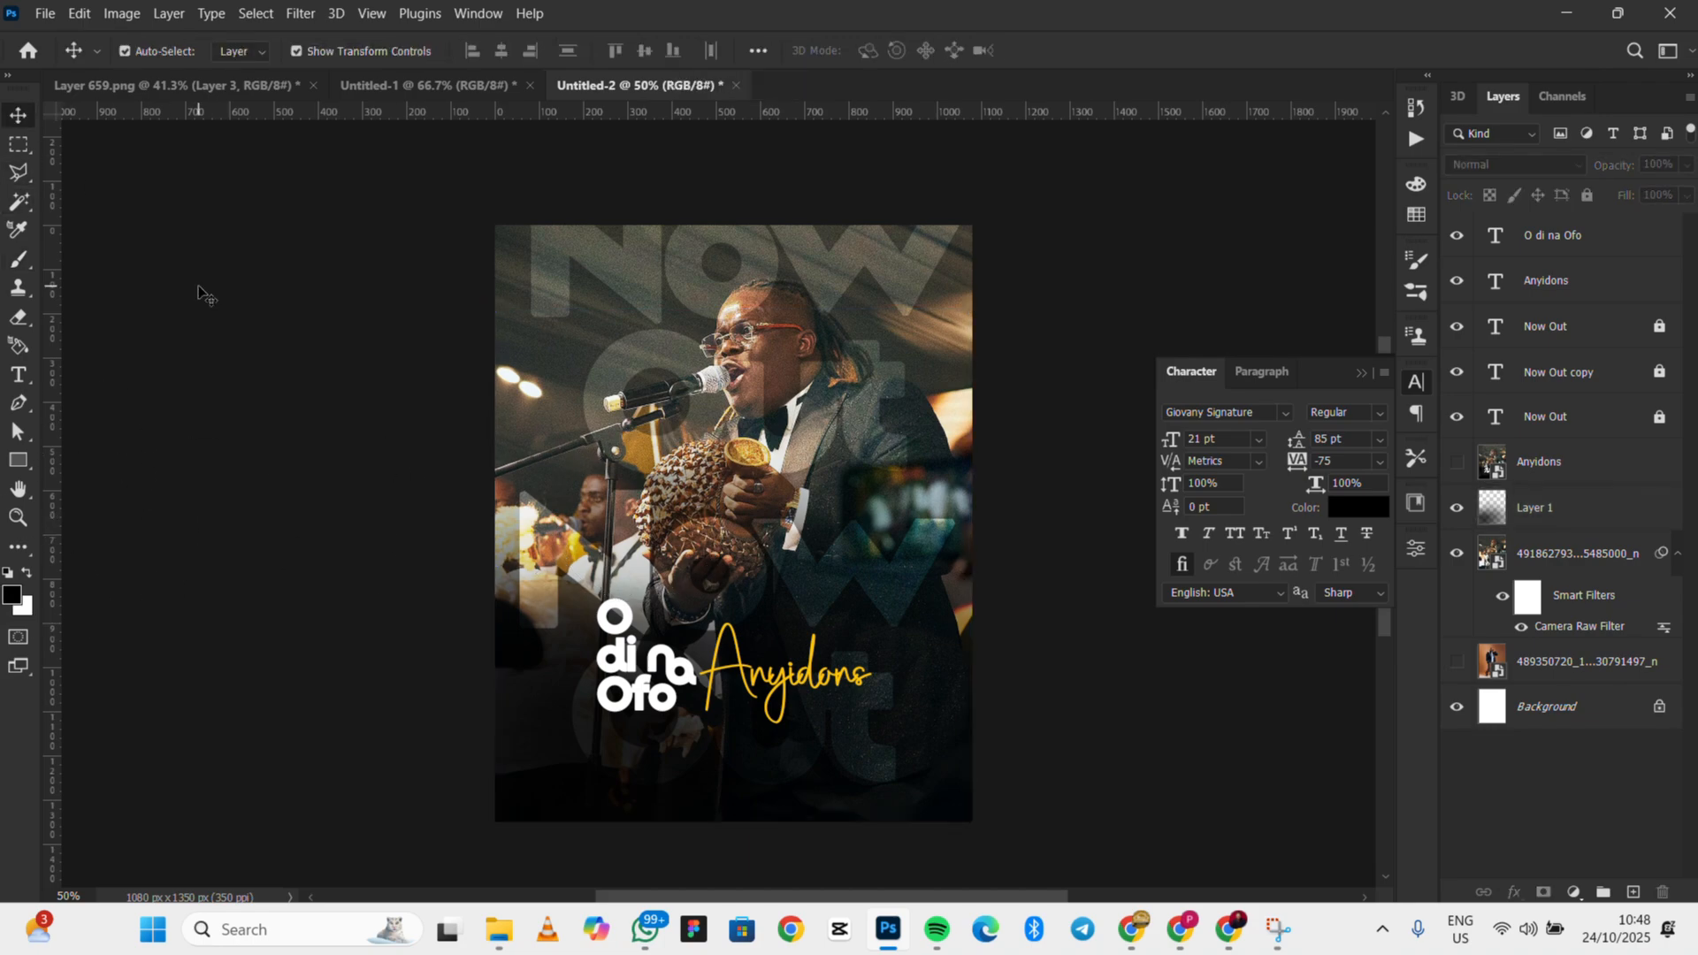